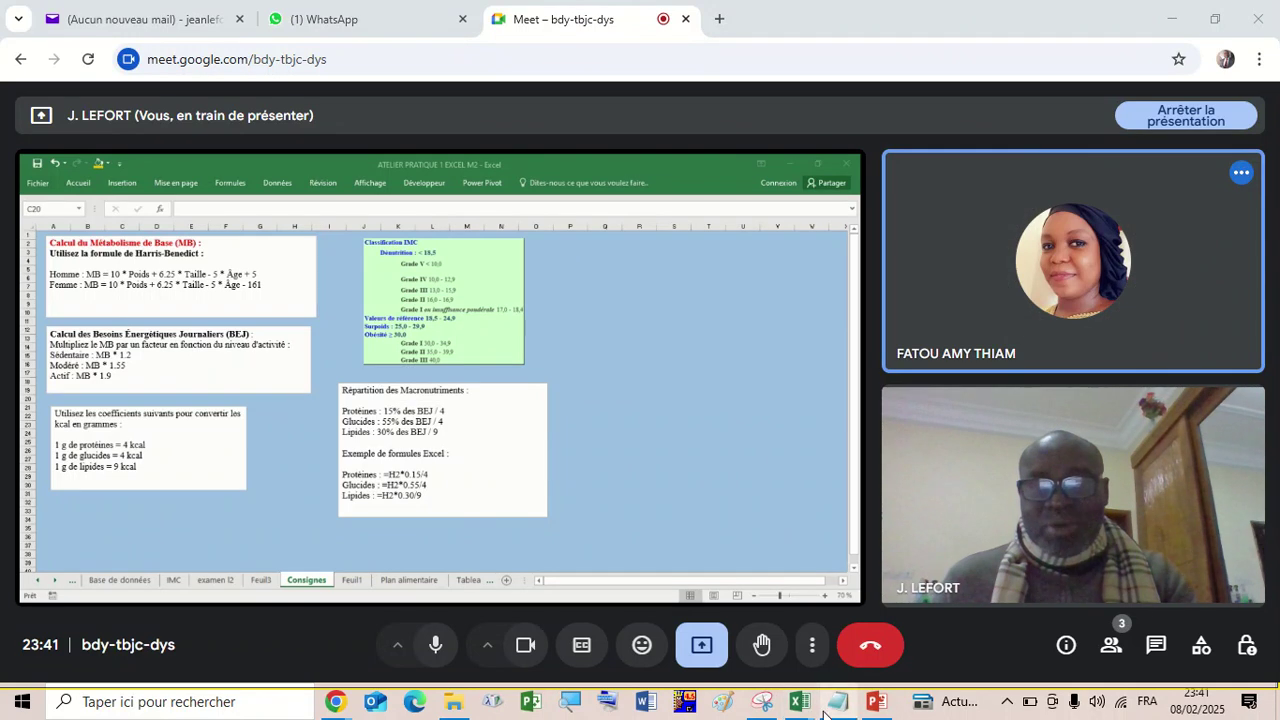
# Switch to the ATELIER PRATIQUE 1 EXCEL M2 workbook in Excel and open the Base de données sheet.
pyautogui.moveTo(805, 703)
pyautogui.click(850, 641)
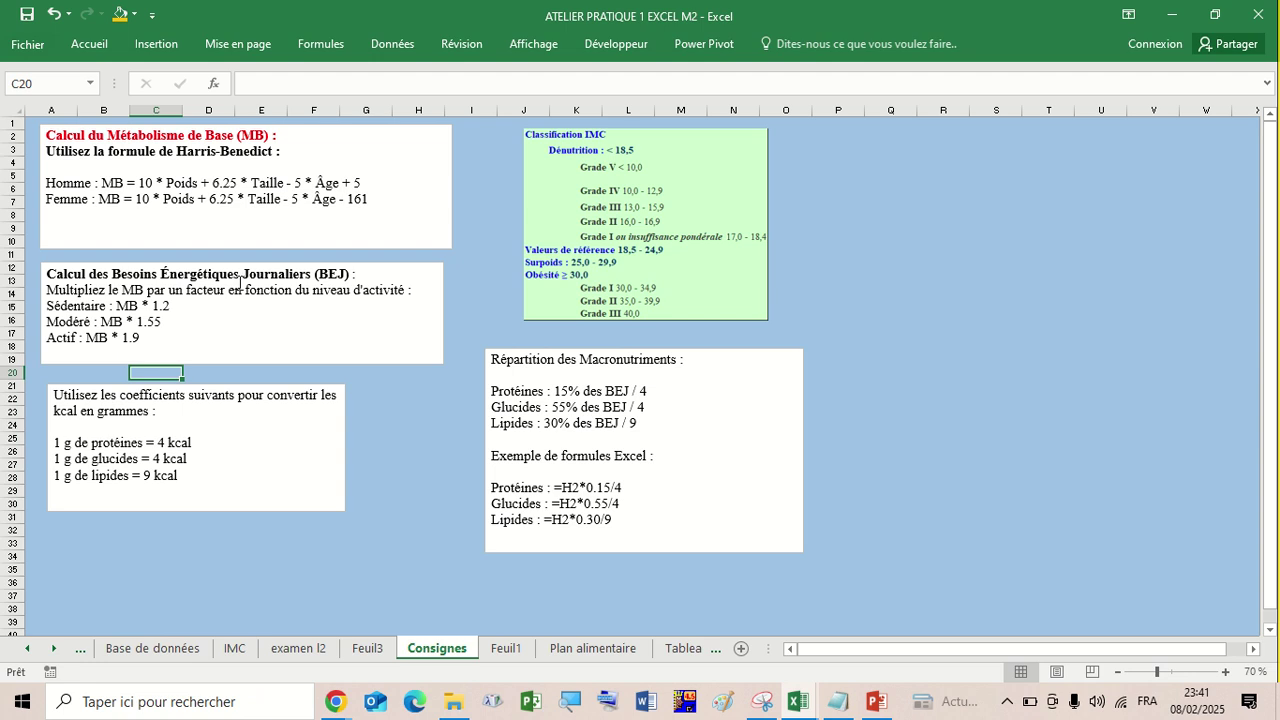
pyautogui.click(160, 648)
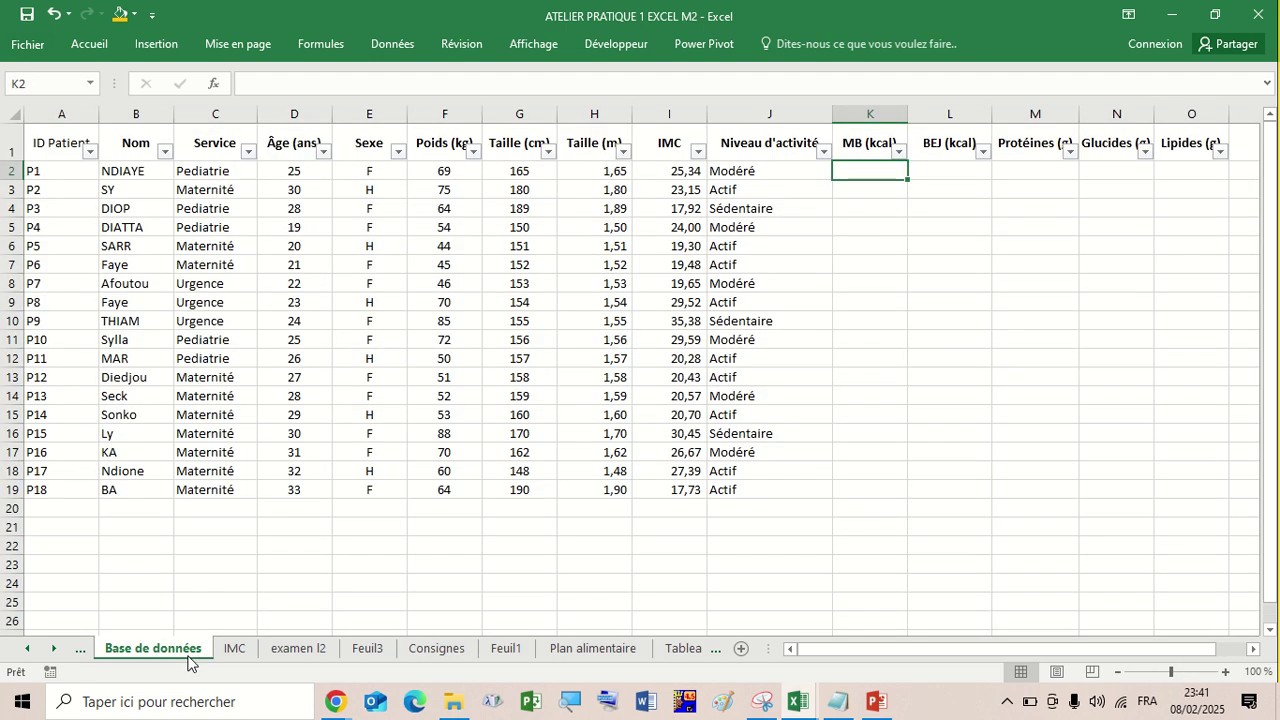
# Enter =I2 in K2 of the MB (kcal) column and fill the formula down to K20.
pyautogui.click(872, 189)
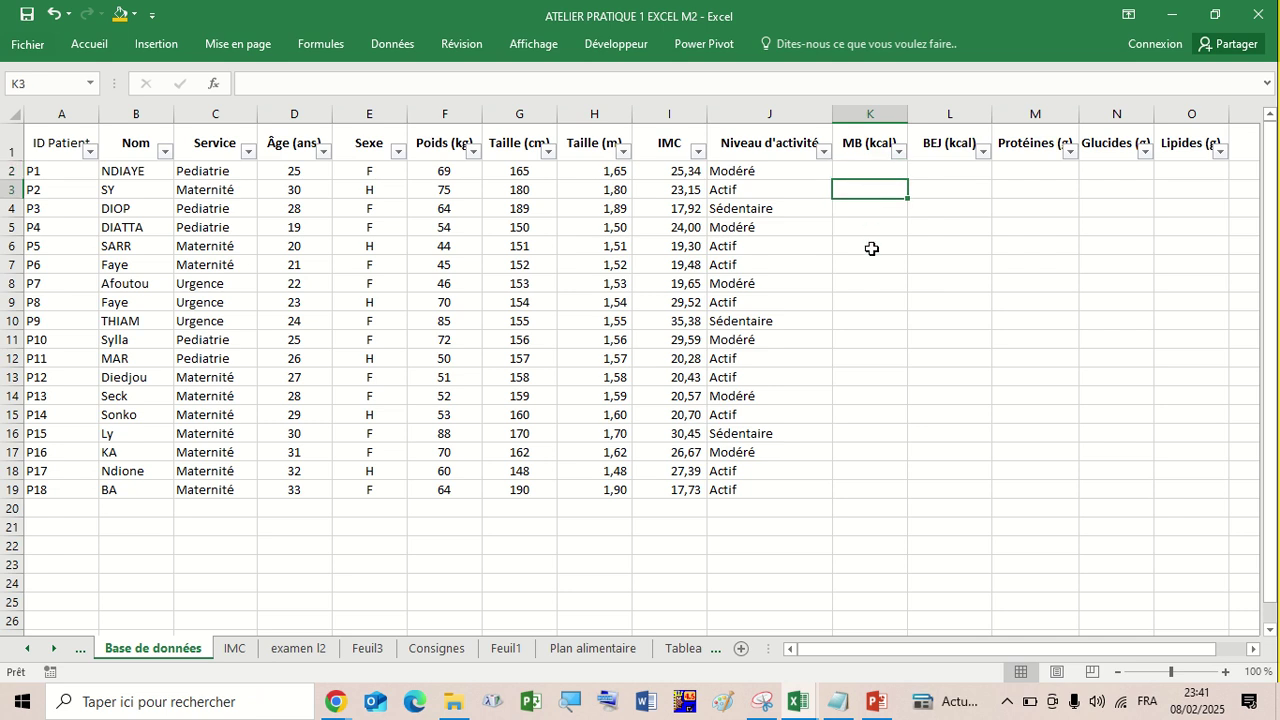
pyautogui.click(880, 169)
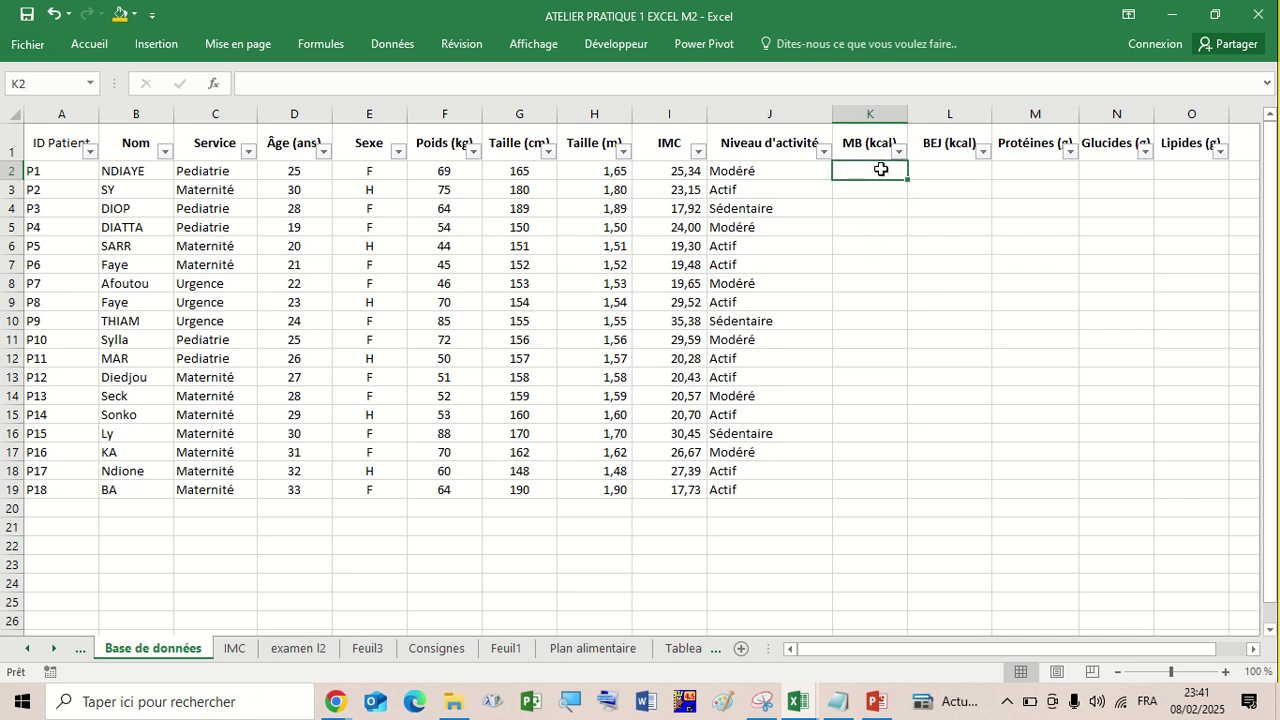
pyautogui.write('=')
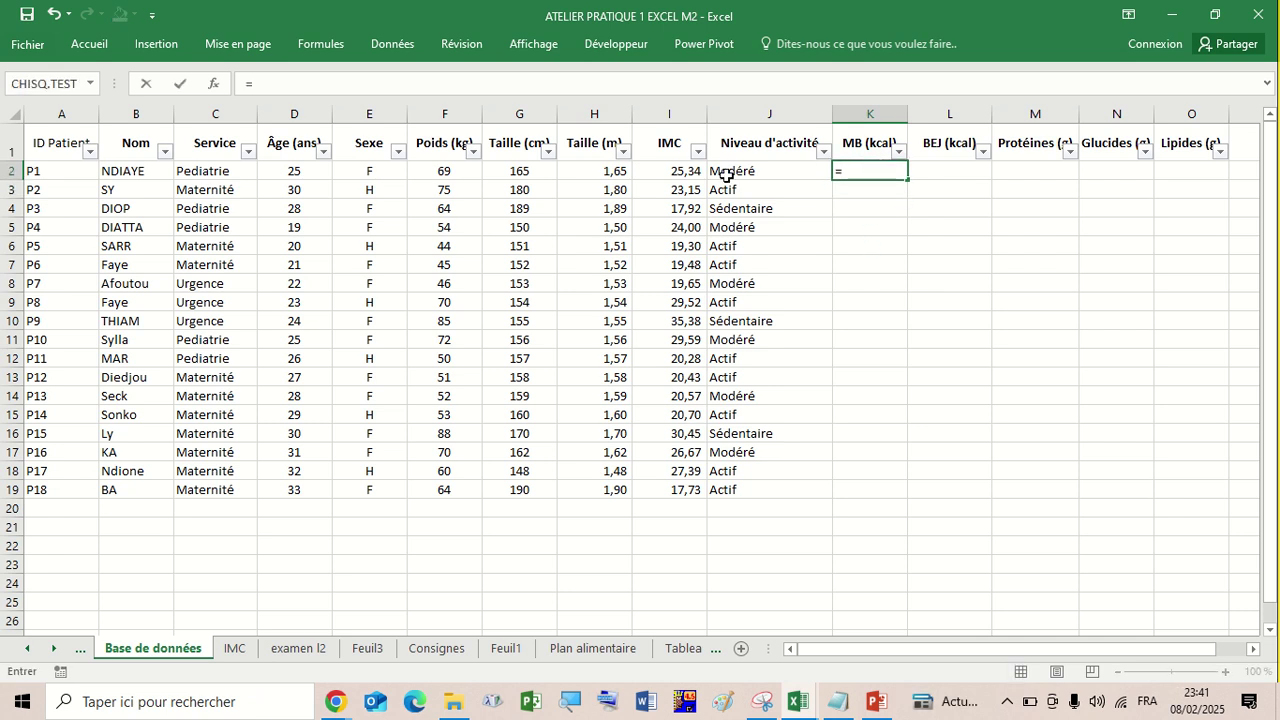
pyautogui.click(692, 174)
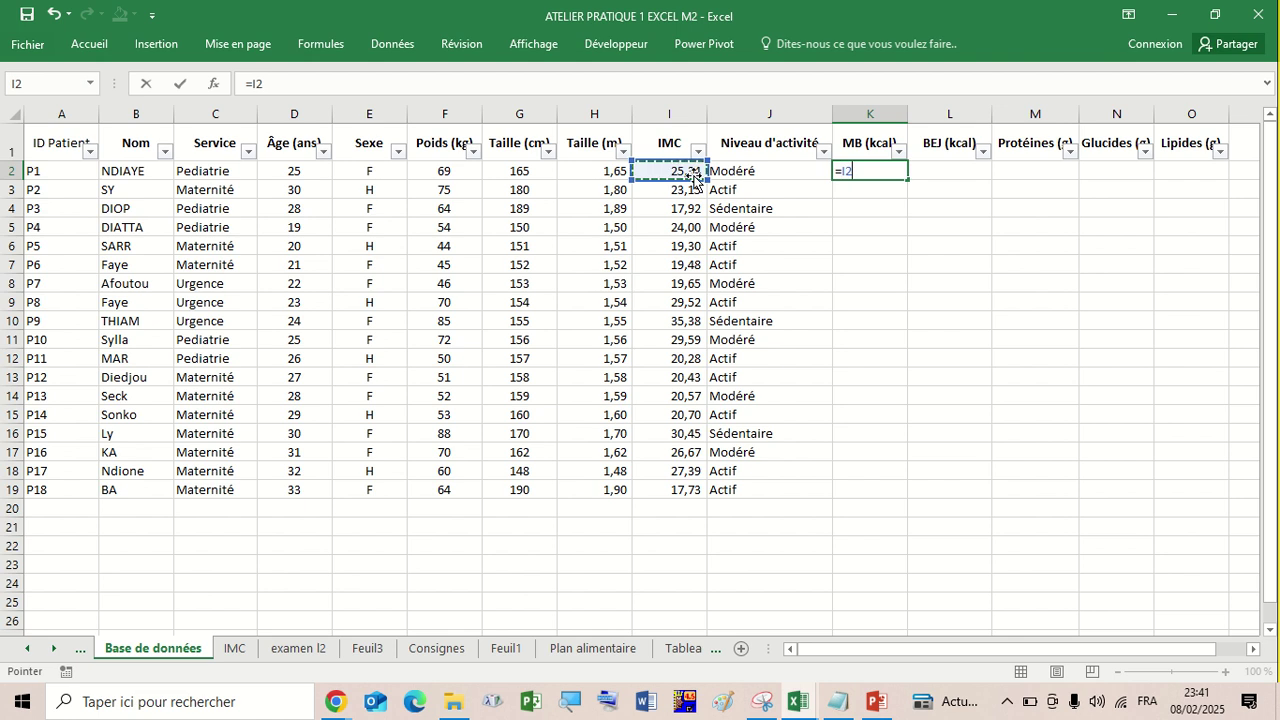
pyautogui.press('Return')
pyautogui.click(885, 174)
pyautogui.moveTo(906, 179); pyautogui.dragTo(903, 509)
pyautogui.click(903, 507)
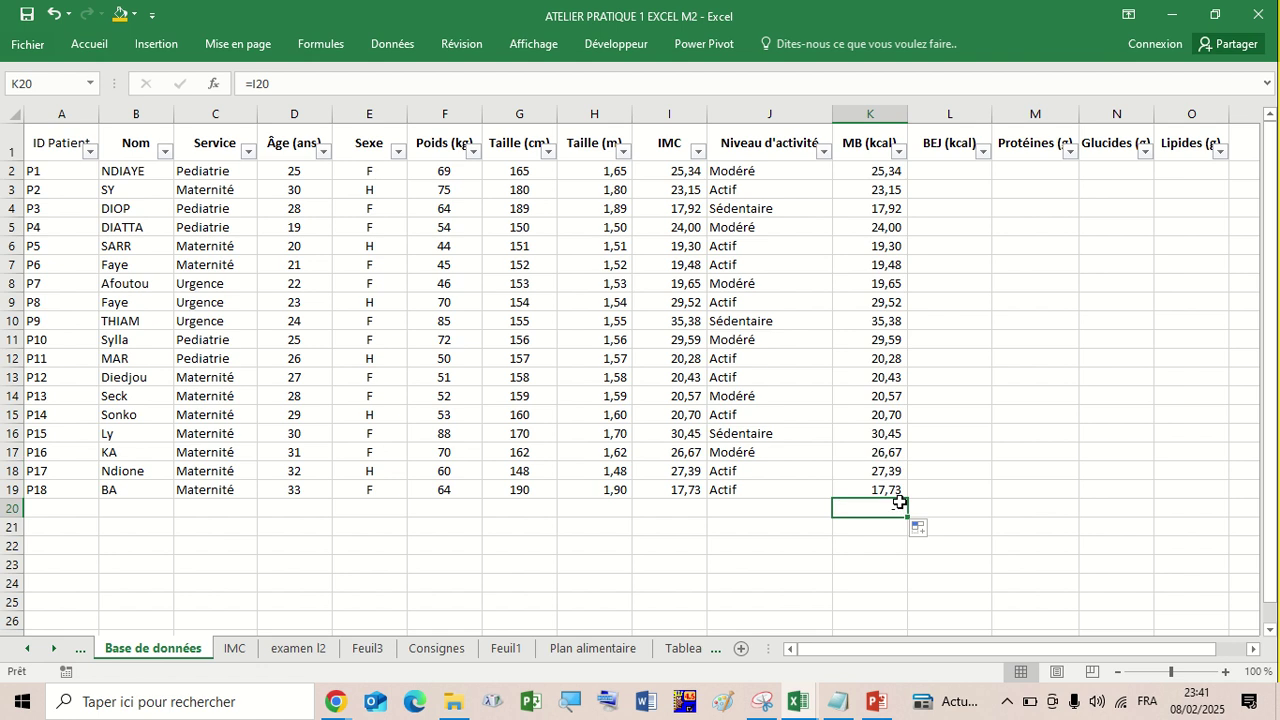
pyautogui.click(968, 171)
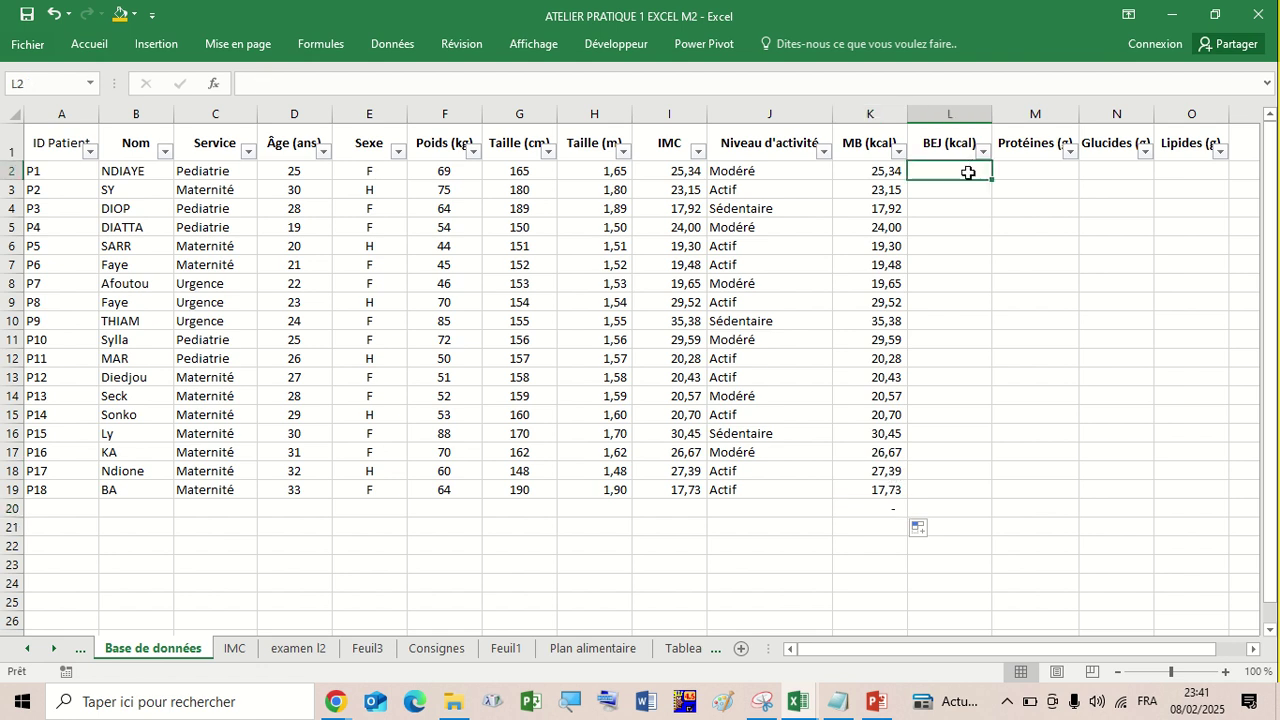
pyautogui.write('=')
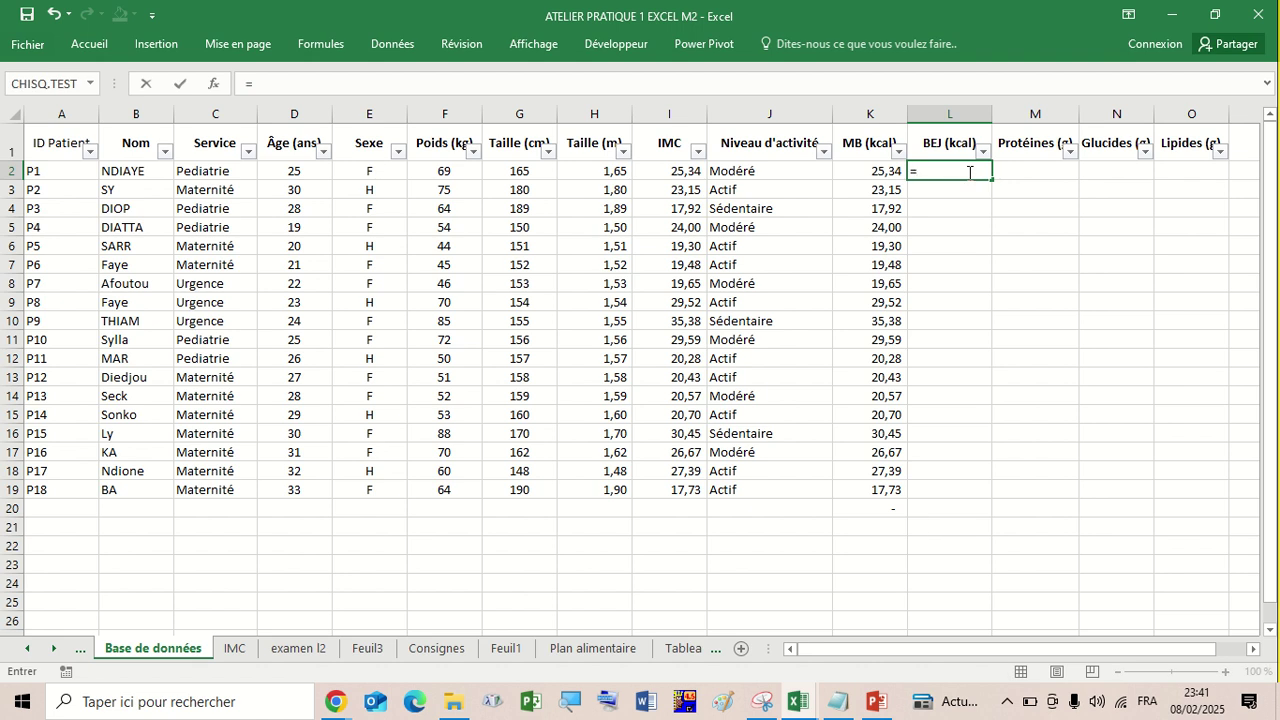
pyautogui.write('si6')
pyautogui.press('BackSpace')
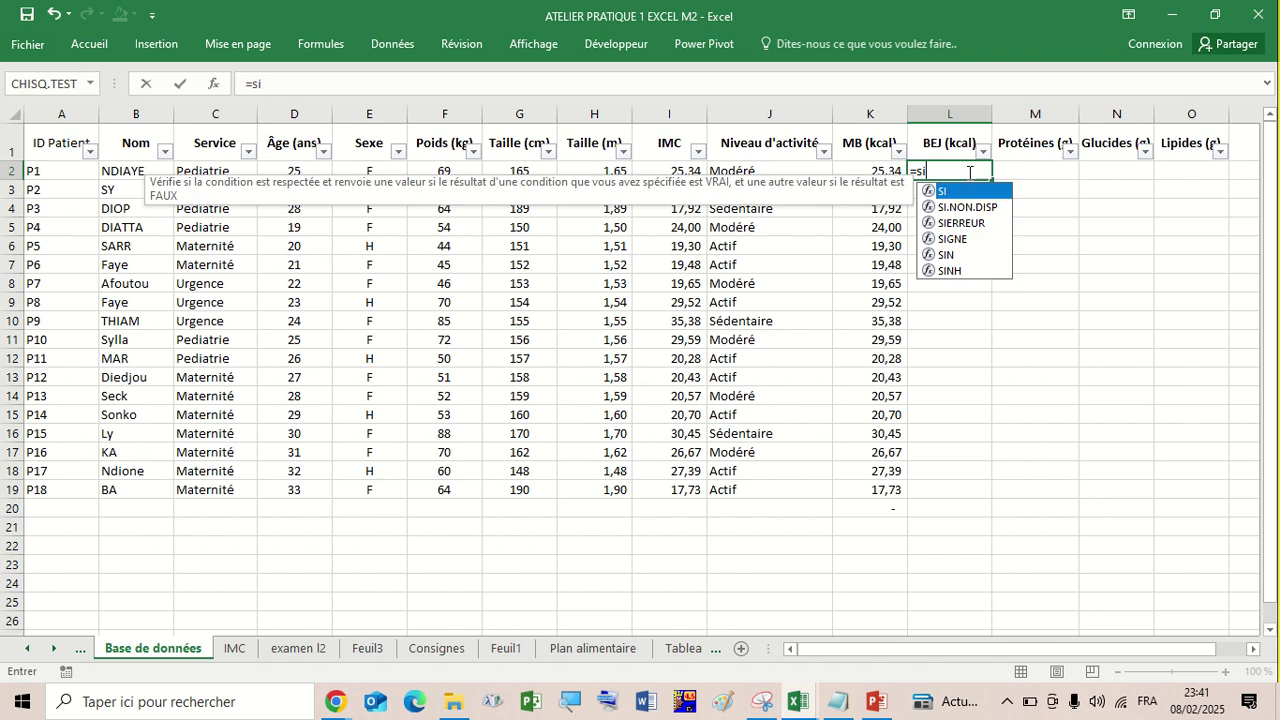
pyautogui.write('(')
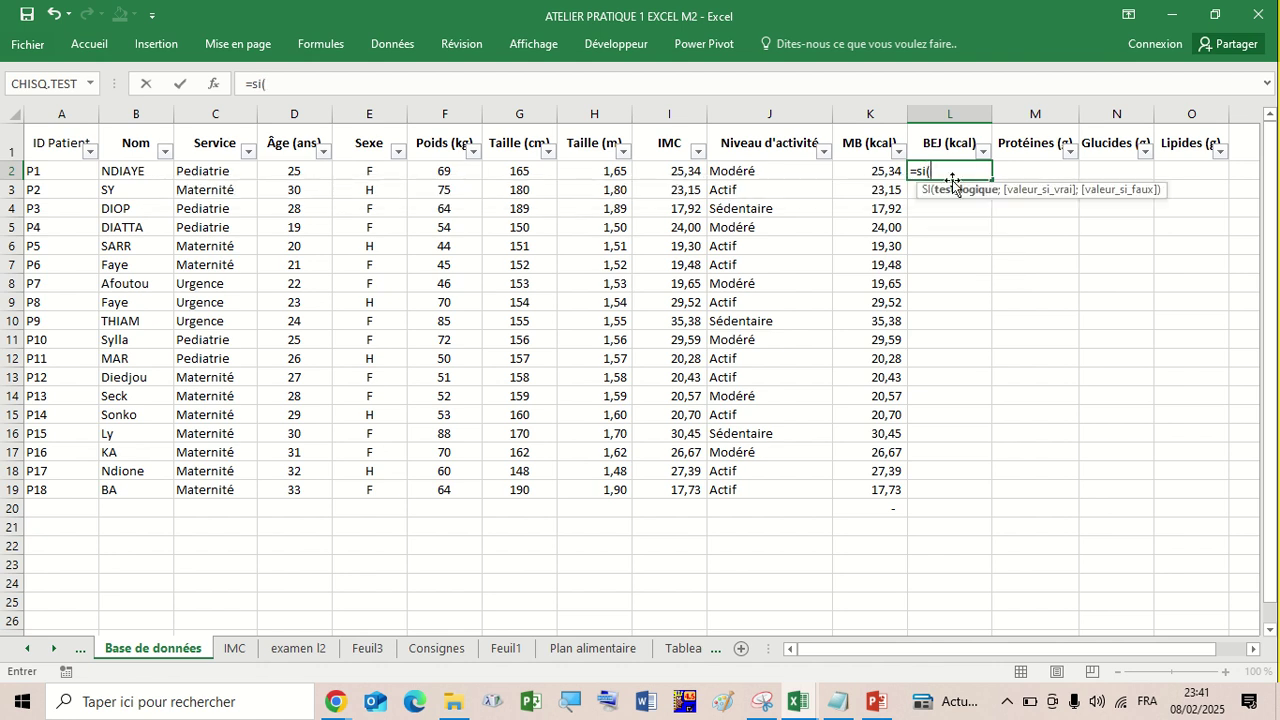
pyautogui.click(877, 169)
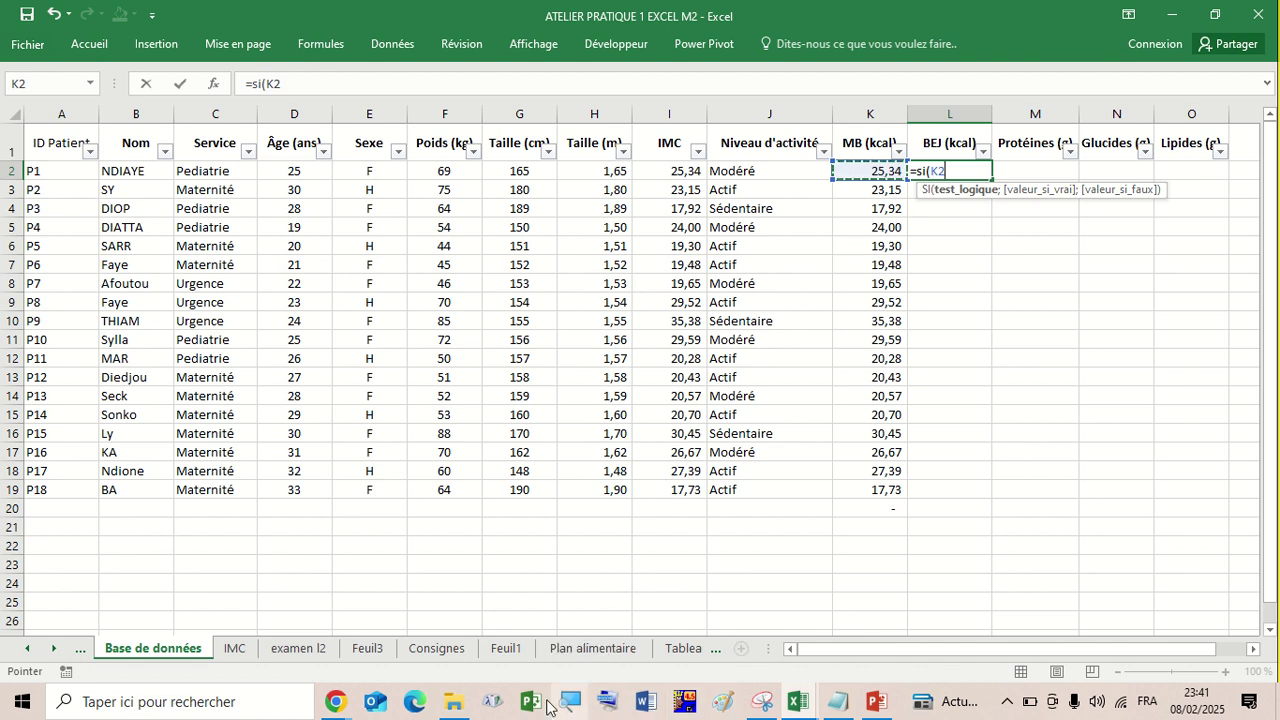
pyautogui.click(418, 648)
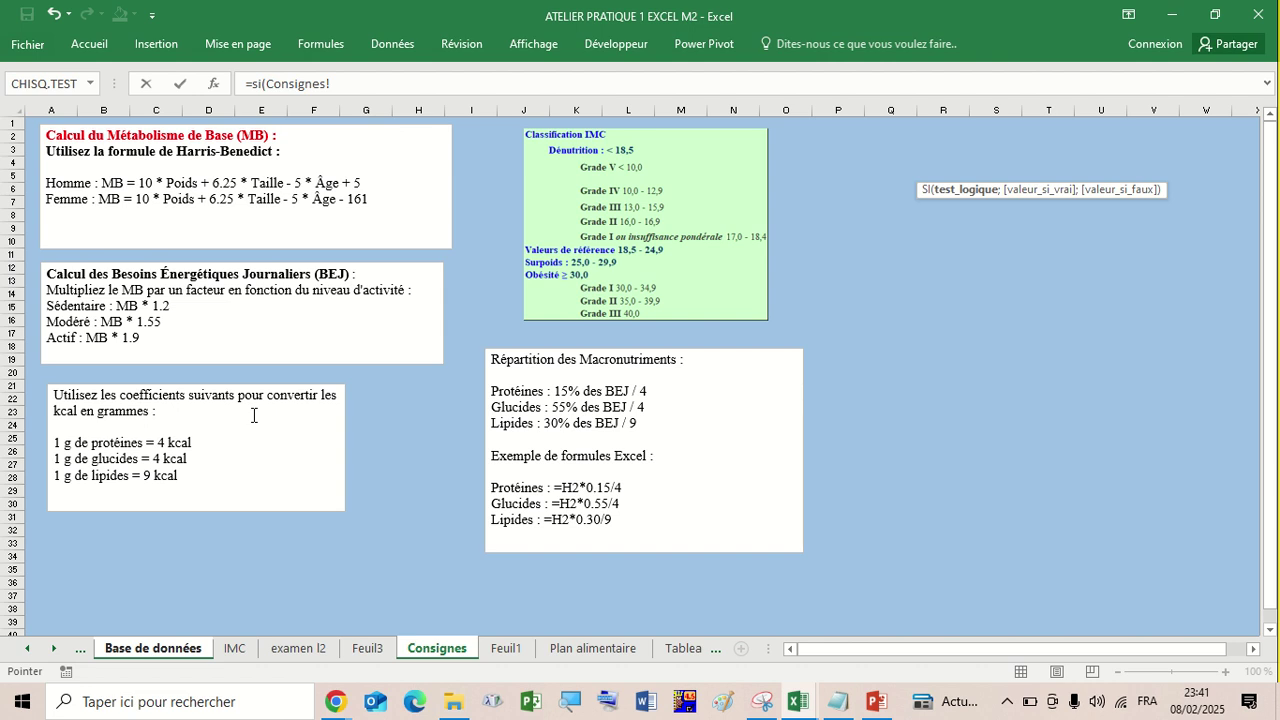
pyautogui.click(235, 649)
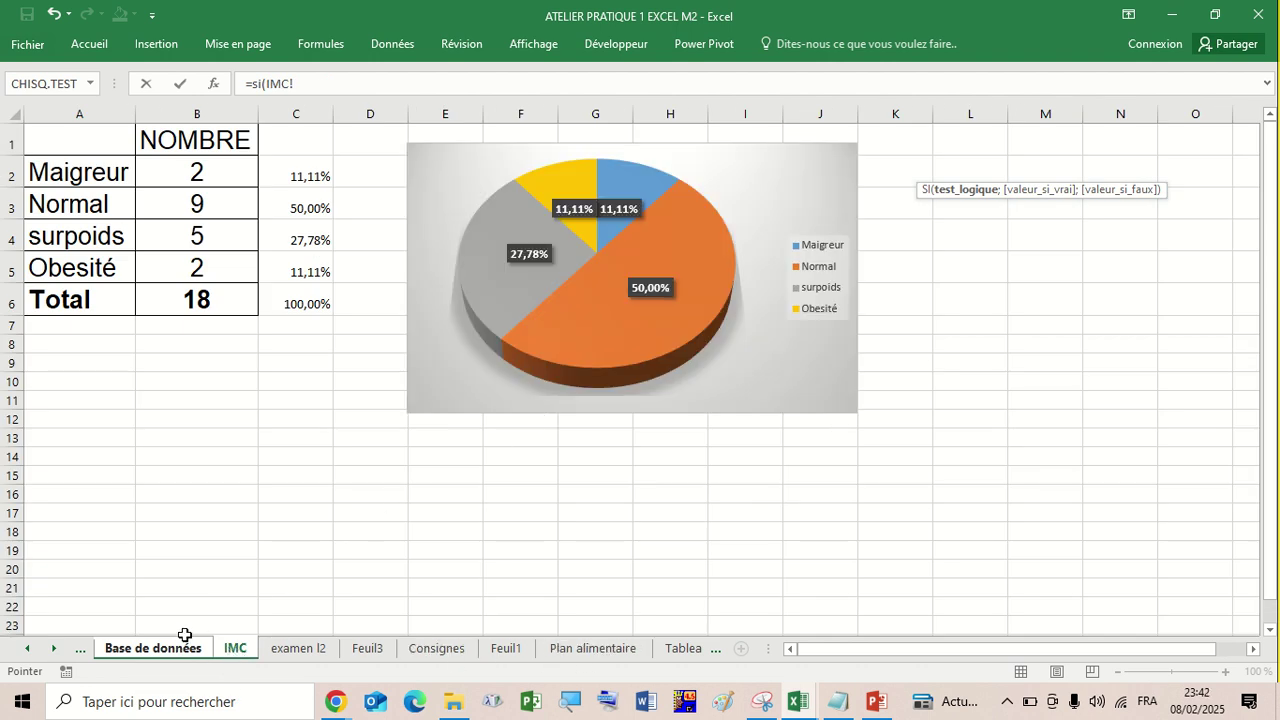
pyautogui.click(26, 649)
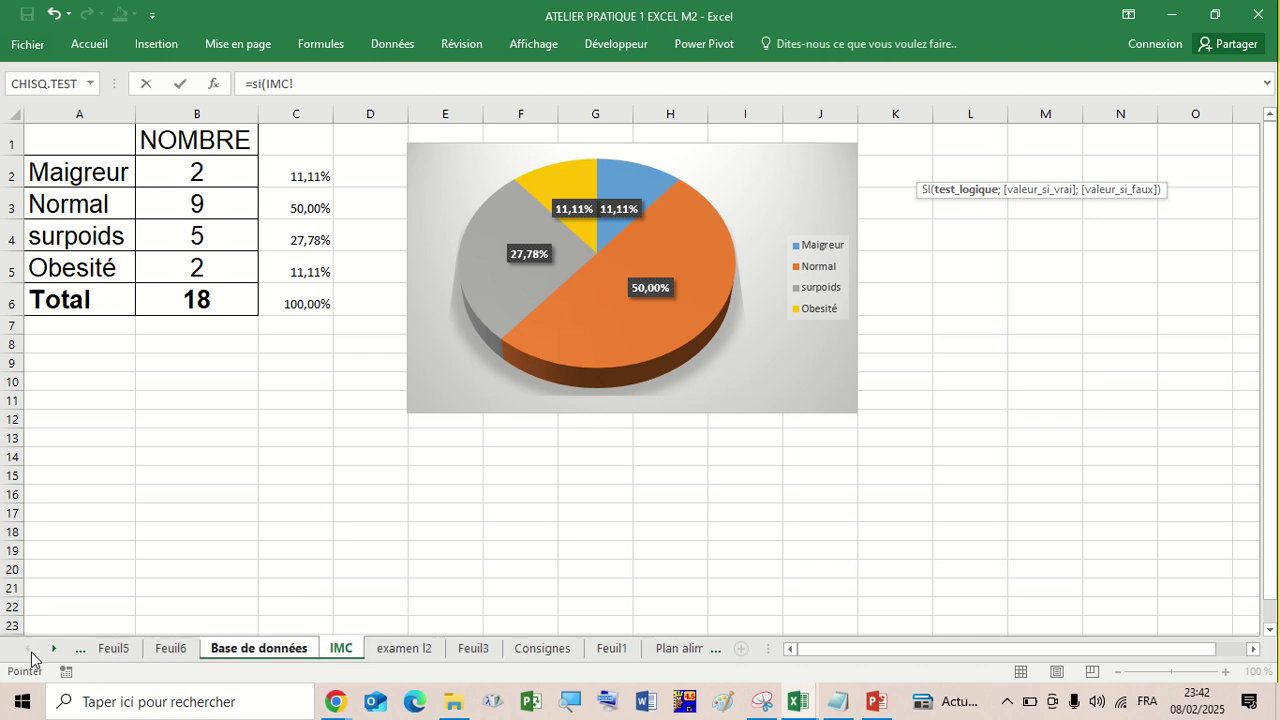
pyautogui.click(288, 650)
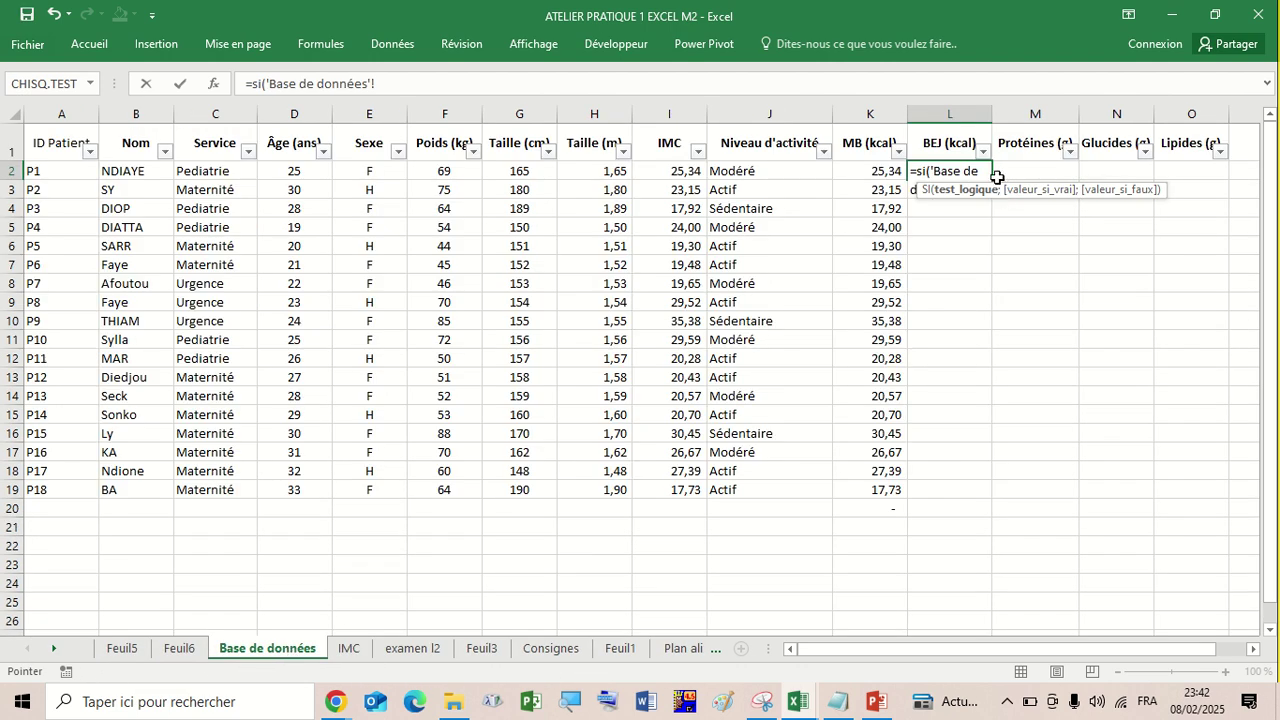
pyautogui.press('BackSpace')
pyautogui.press('BackSpace')
pyautogui.press('BackSpace')
pyautogui.press('BackSpace')
pyautogui.press('BackSpace')
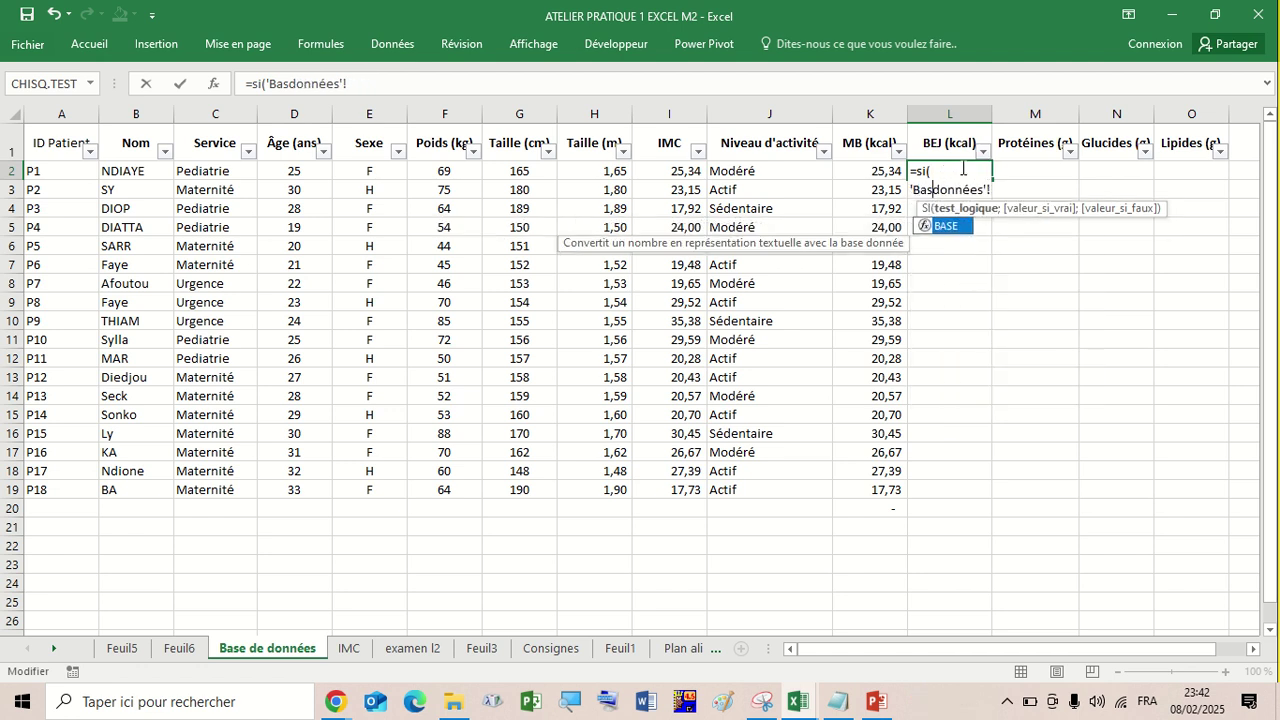
pyautogui.doubleClick(940, 190)
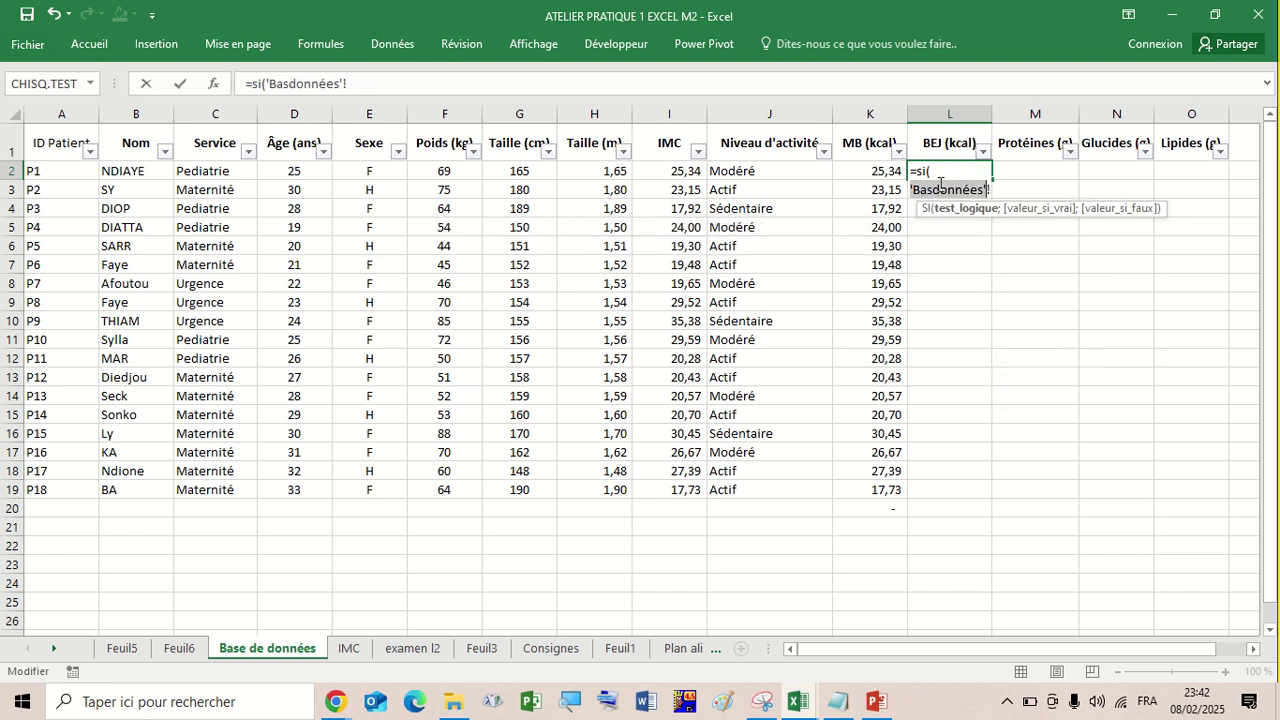
pyautogui.press('BackSpace')
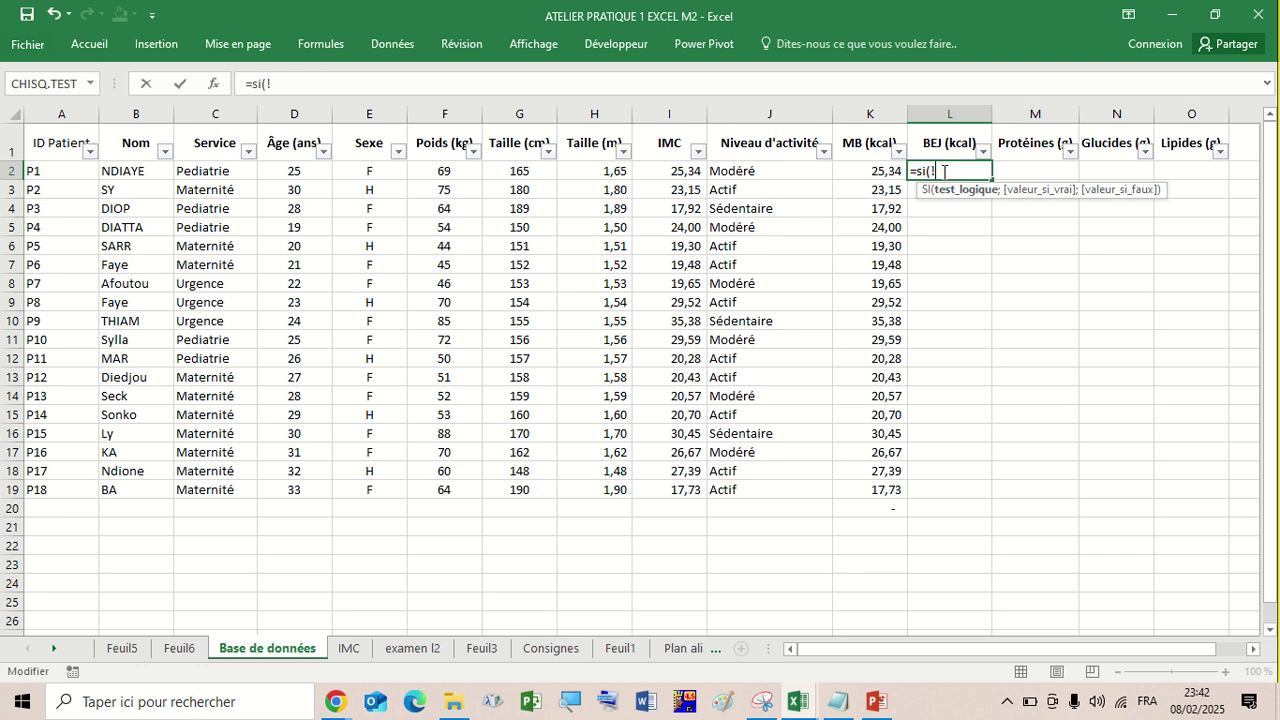
pyautogui.press('BackSpace')
pyautogui.click(762, 172)
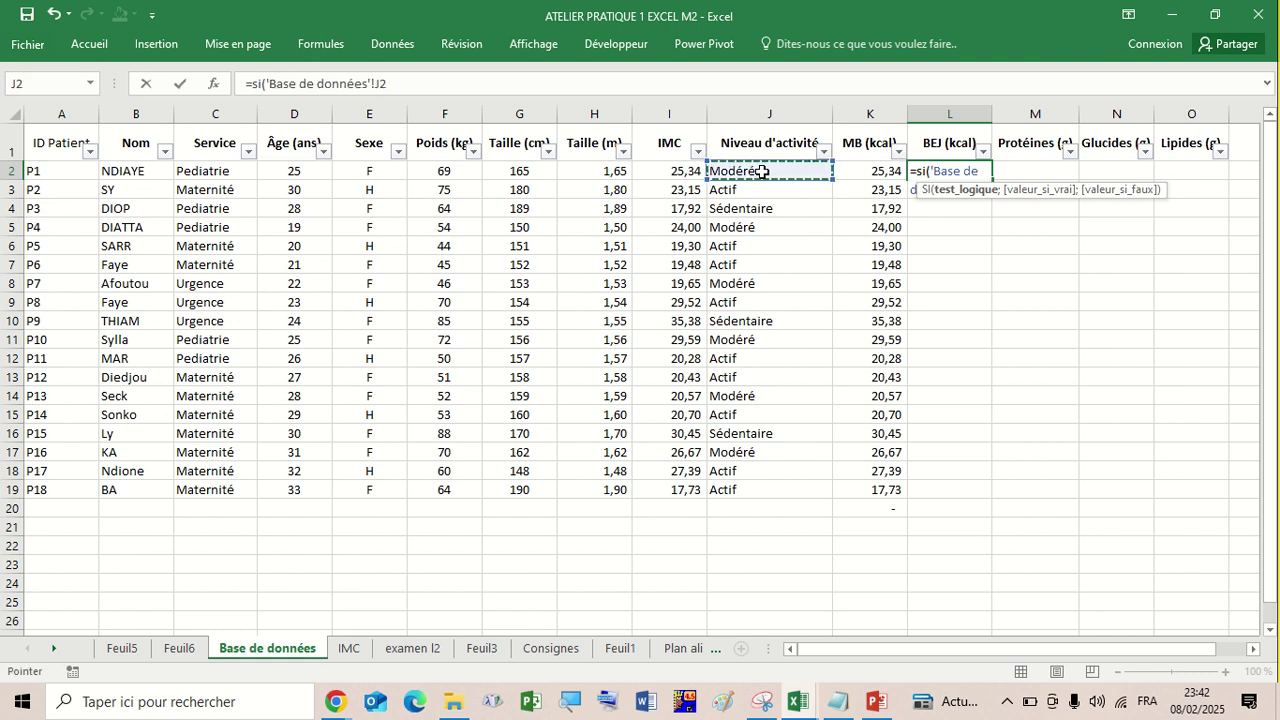
pyautogui.press('Escape')
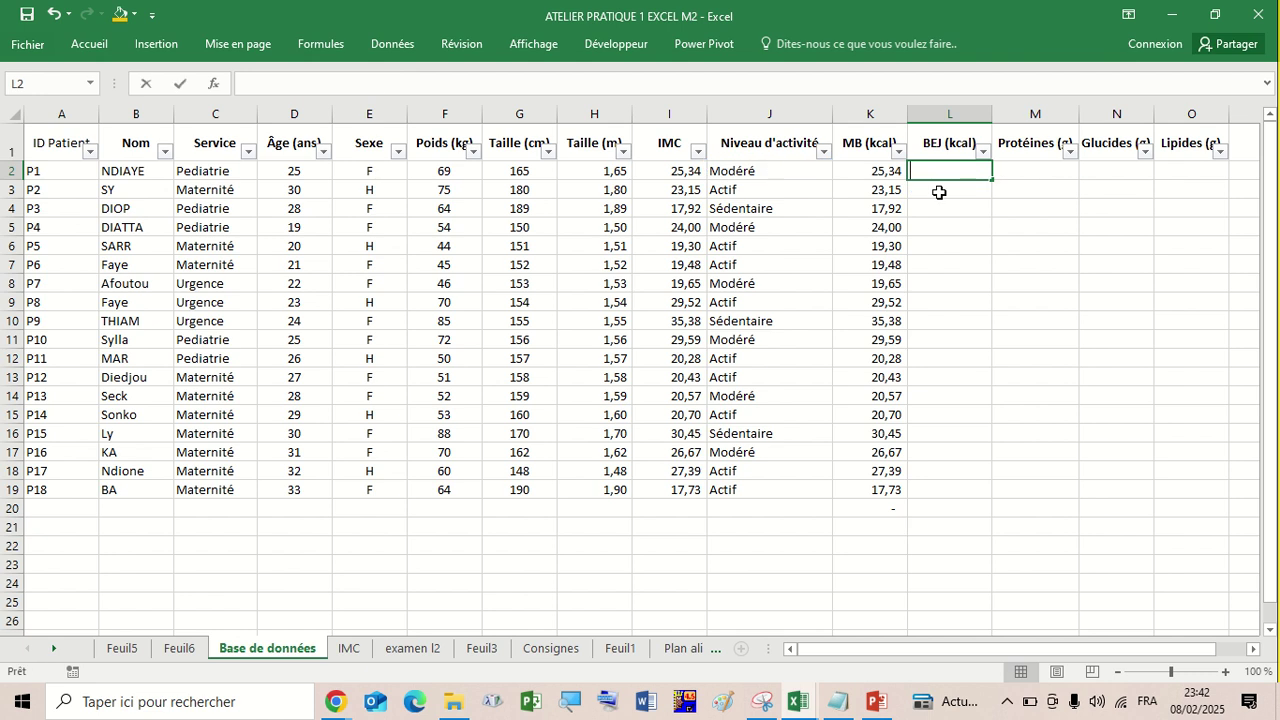
# Start an SI formula in L2 of the BEJ (kcal) column with the test J2="Modéré".
pyautogui.write('=si')
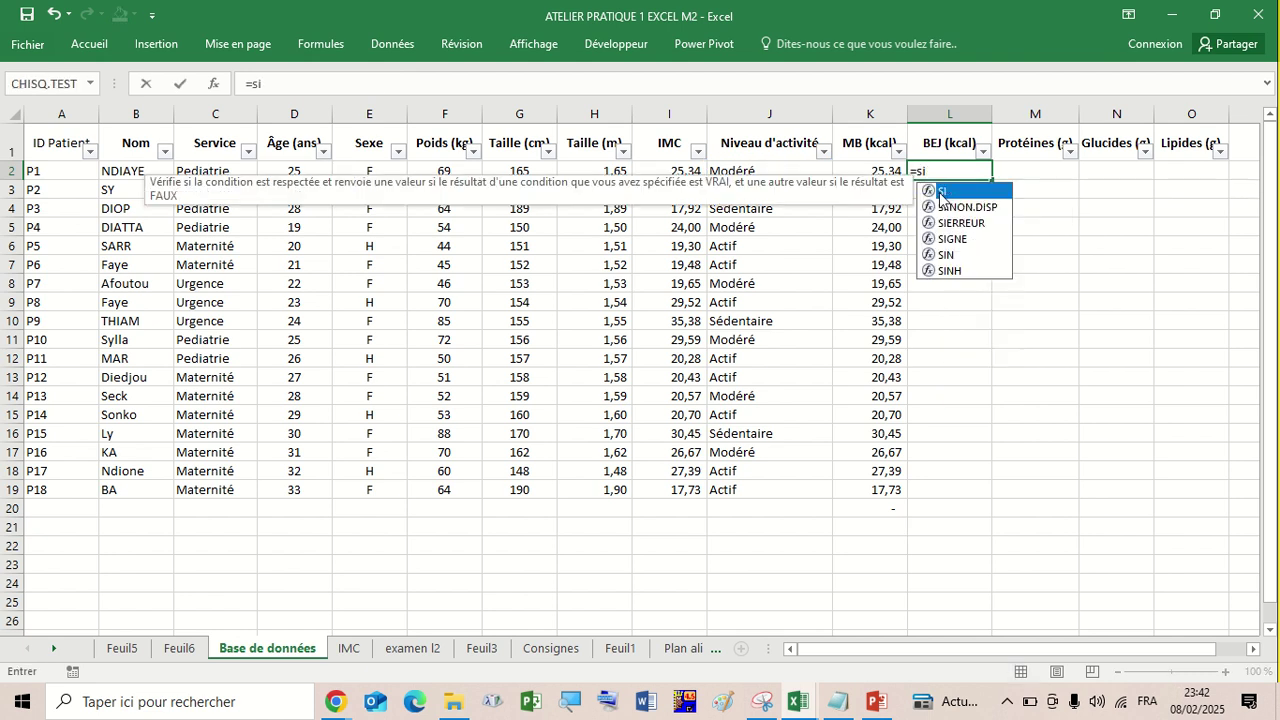
pyautogui.doubleClick(940, 192)
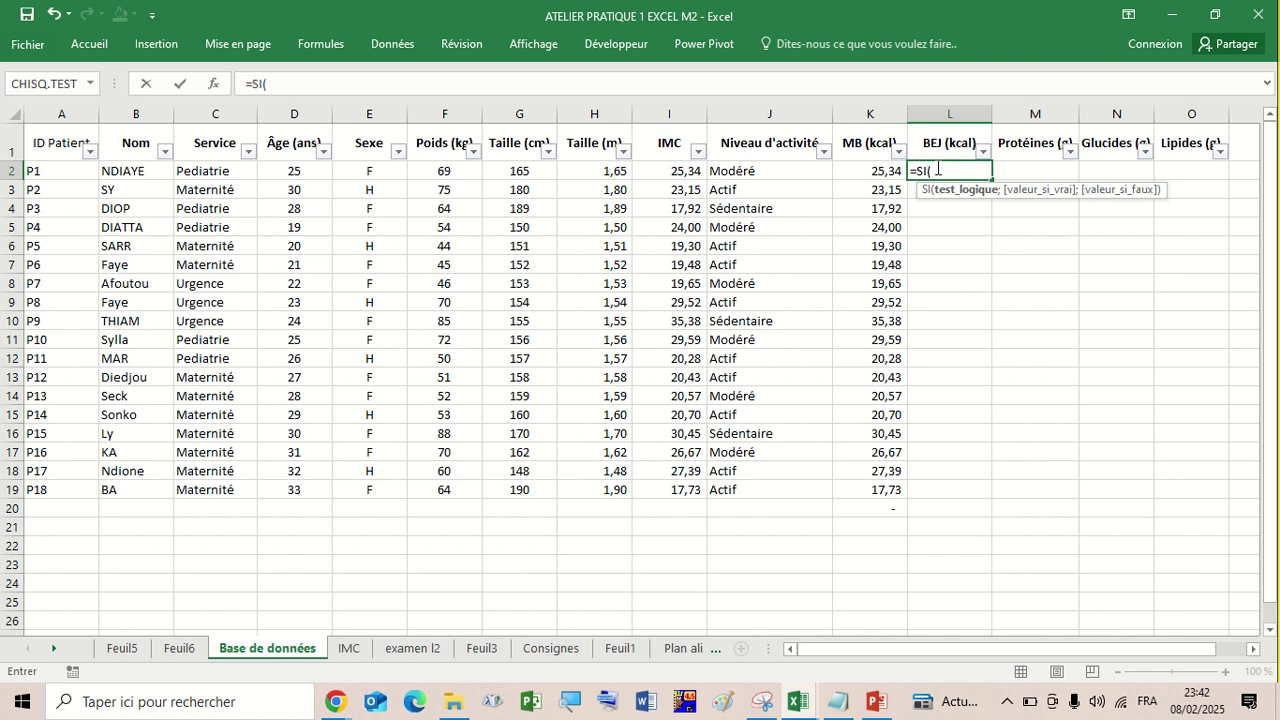
pyautogui.click(748, 172)
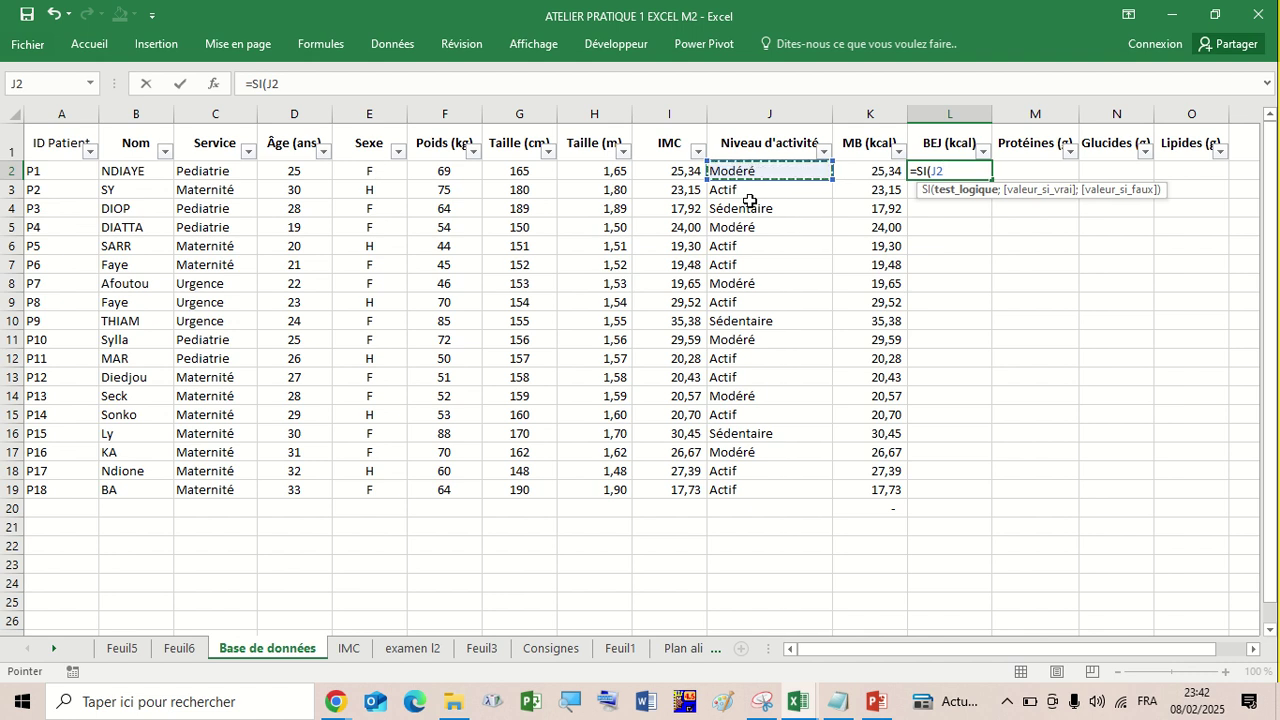
pyautogui.write('=')
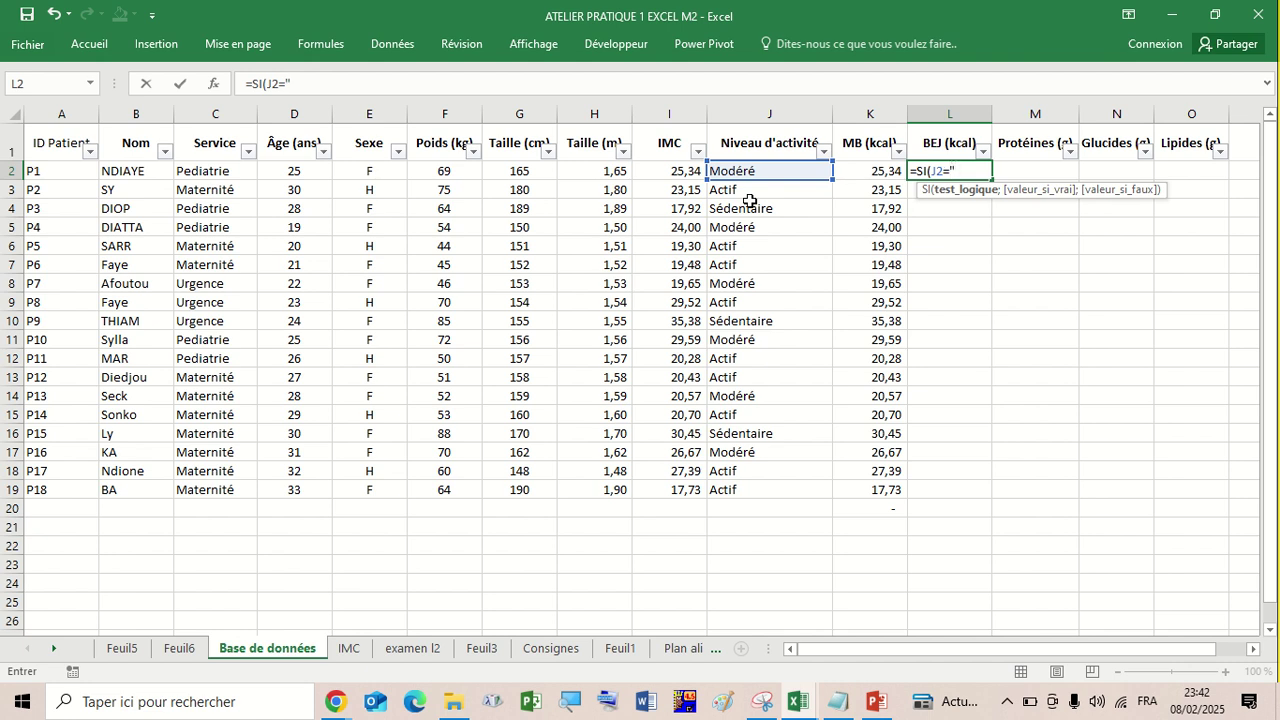
pyautogui.write('Modéré')
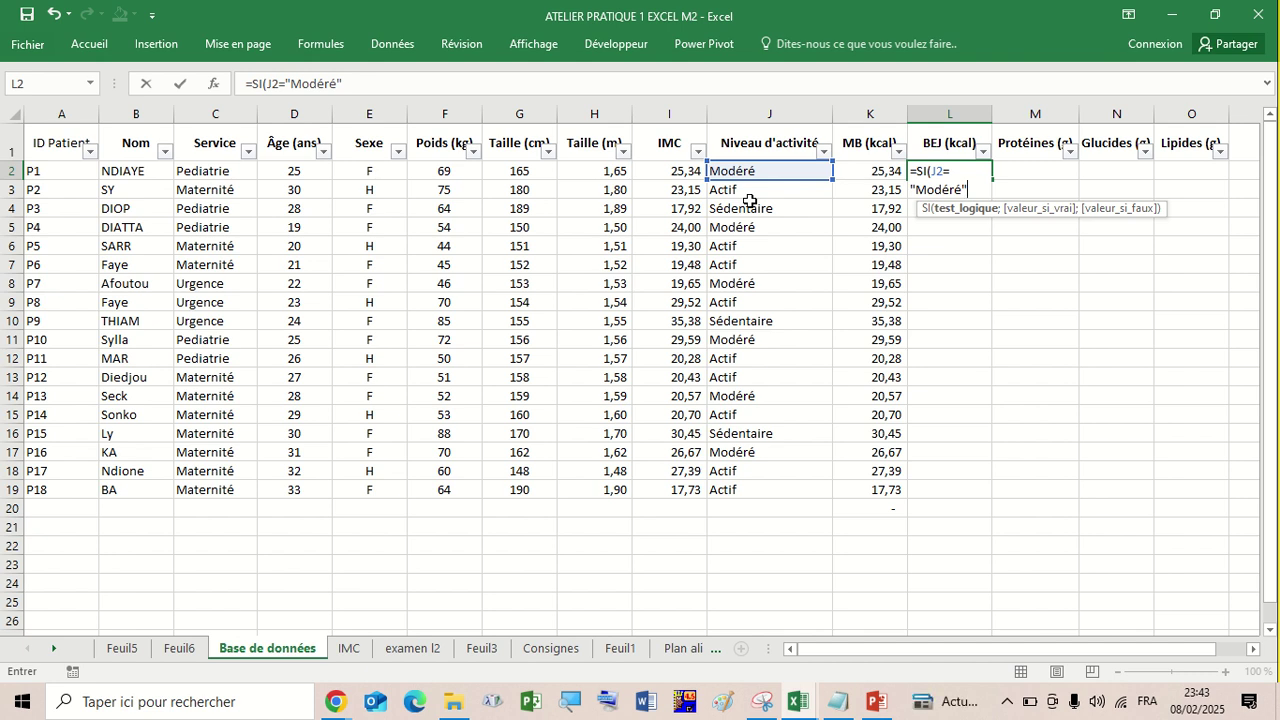
pyautogui.write(';')
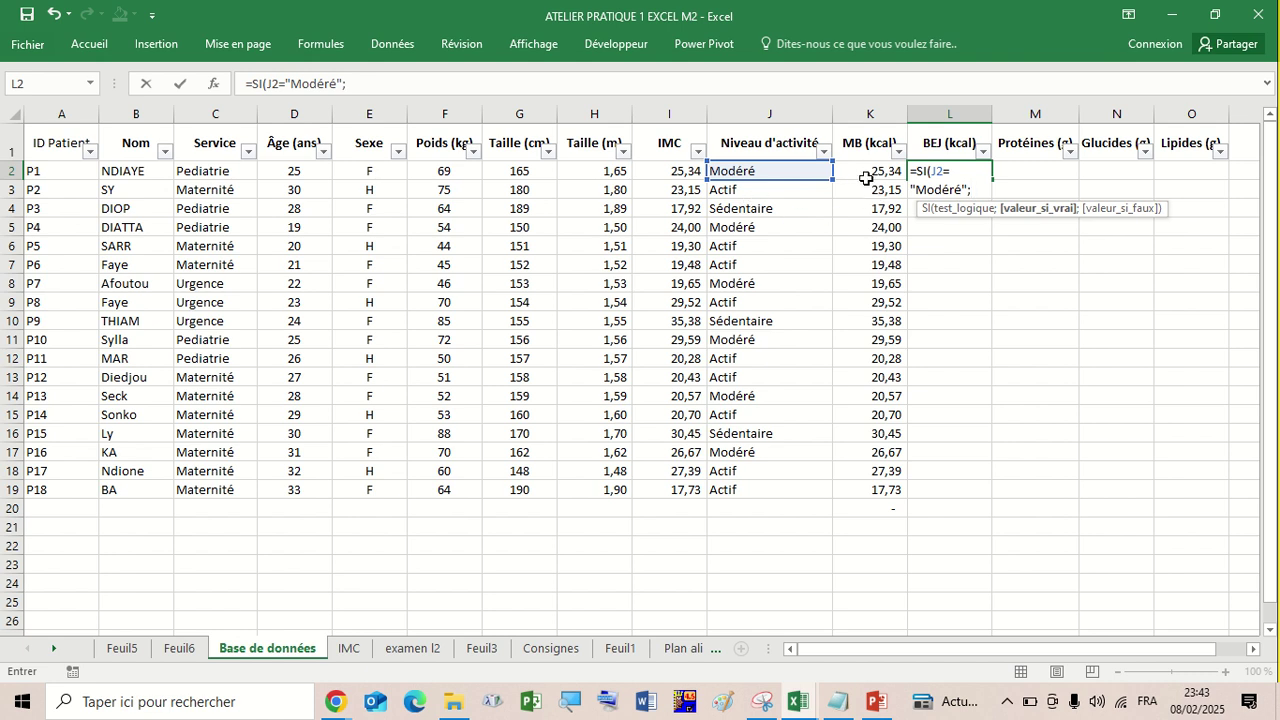
# Add K2*1,2 as the value if true in the L2 formula, copying the asterisk from the Windows Character Map.
pyautogui.click(866, 171)
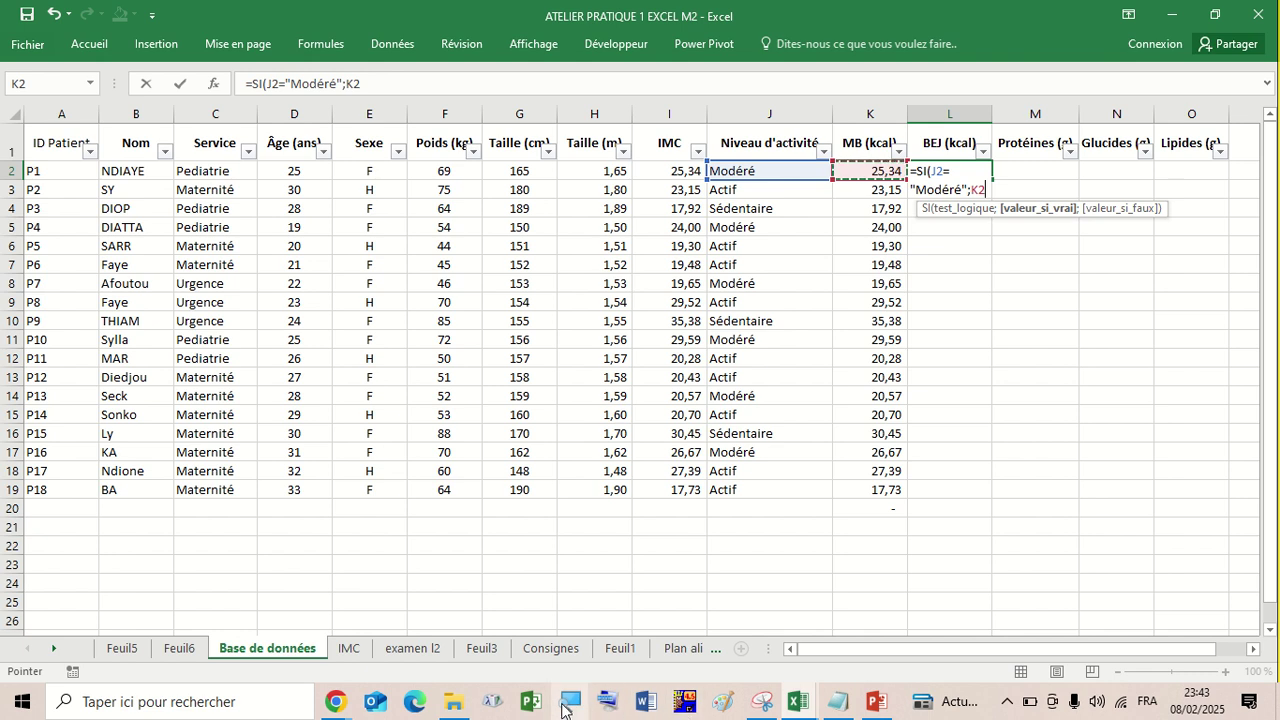
pyautogui.click(489, 706)
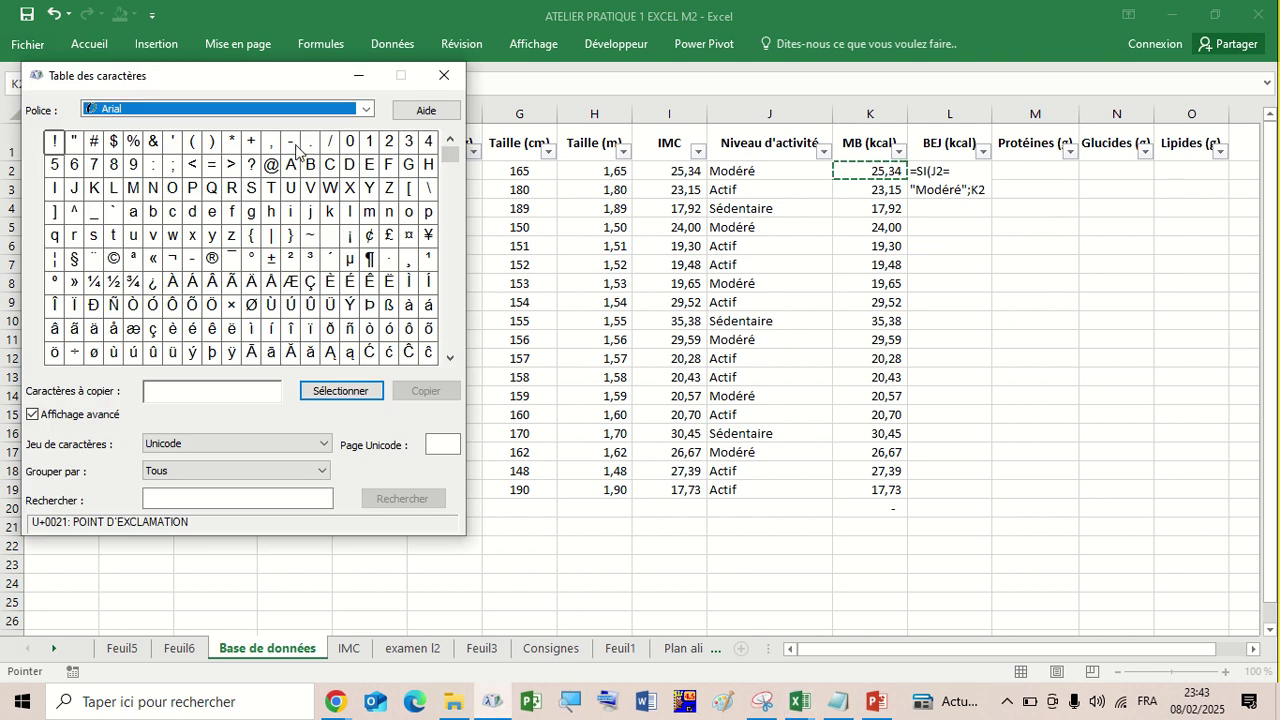
pyautogui.click(232, 141)
pyautogui.click(307, 393)
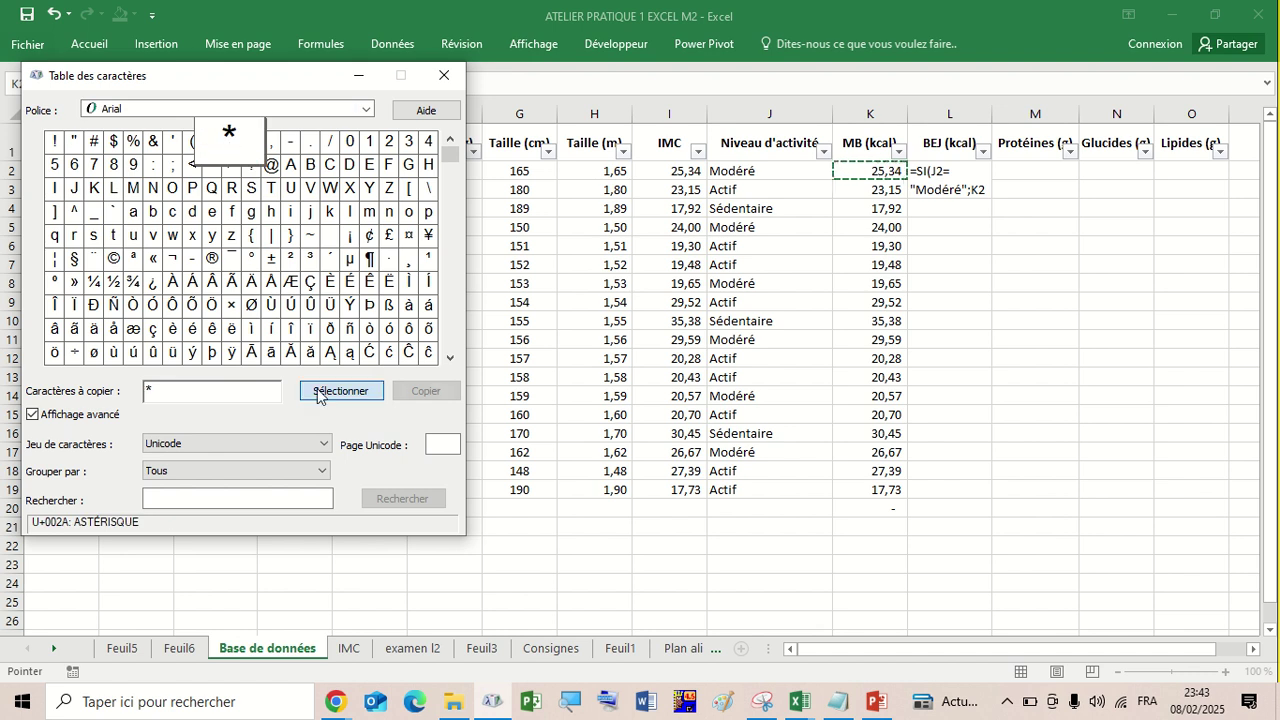
pyautogui.click(420, 394)
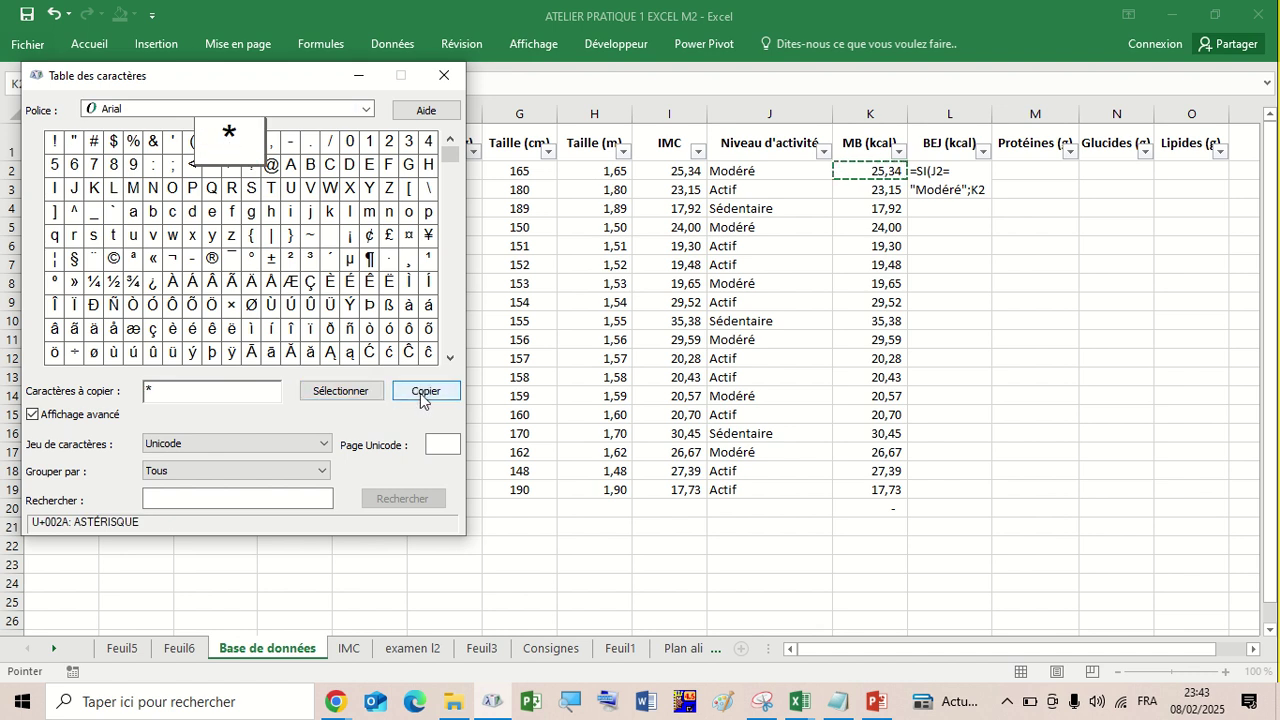
pyautogui.click(445, 77)
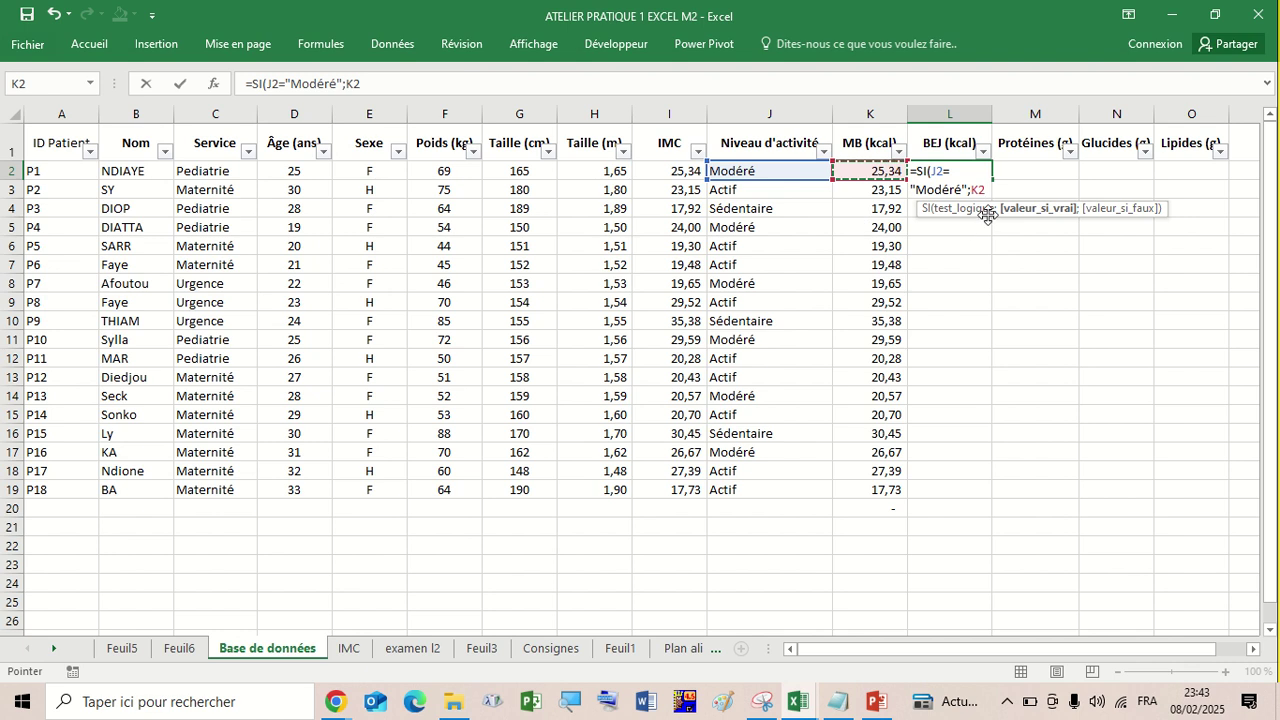
pyautogui.hotkey('ctrl', 'v')
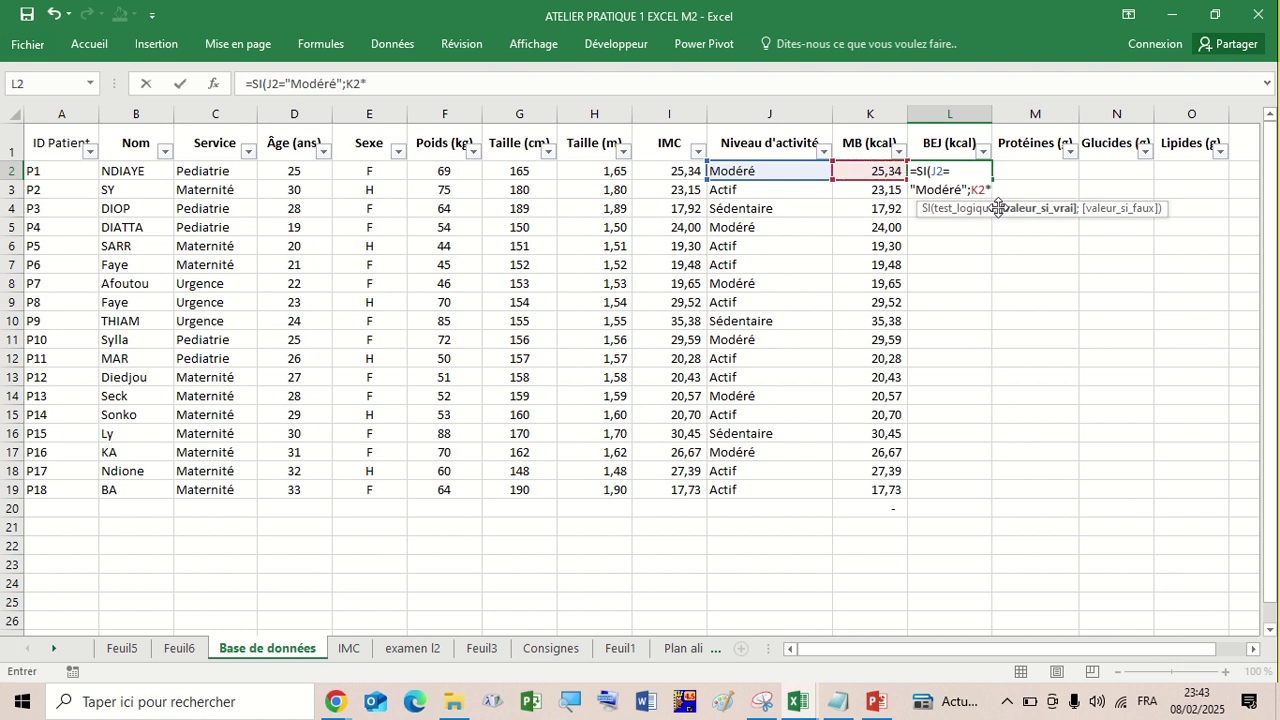
pyautogui.write('1')
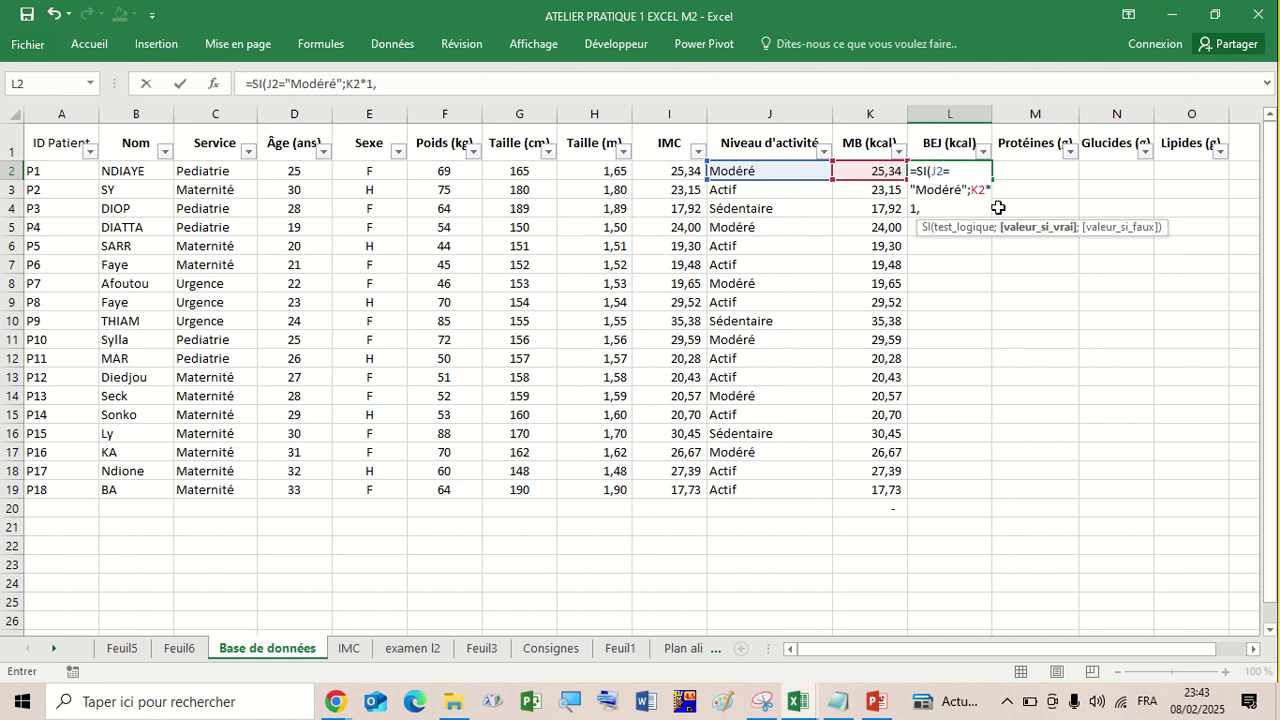
pyautogui.write(',2;')
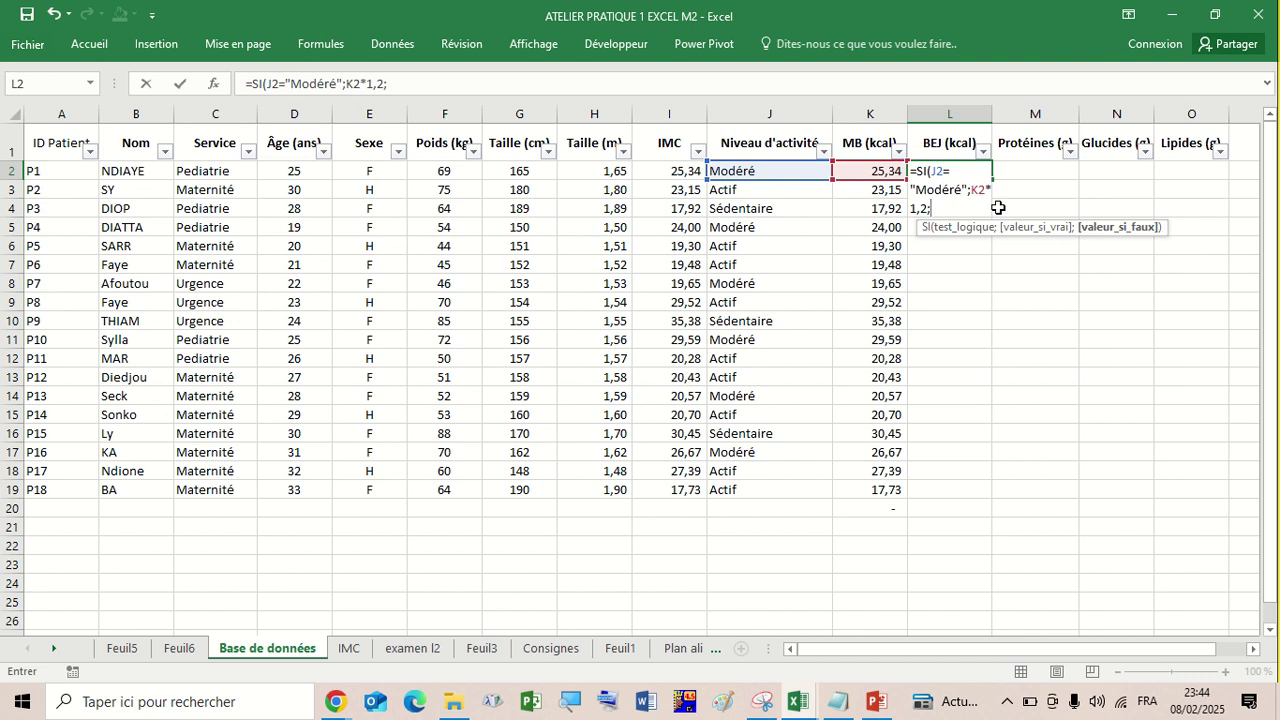
# Nest a second SI function as the value if false in L2 and copy the test J2="Modéré"; into it.
pyautogui.write('SI')
pyautogui.write('(')
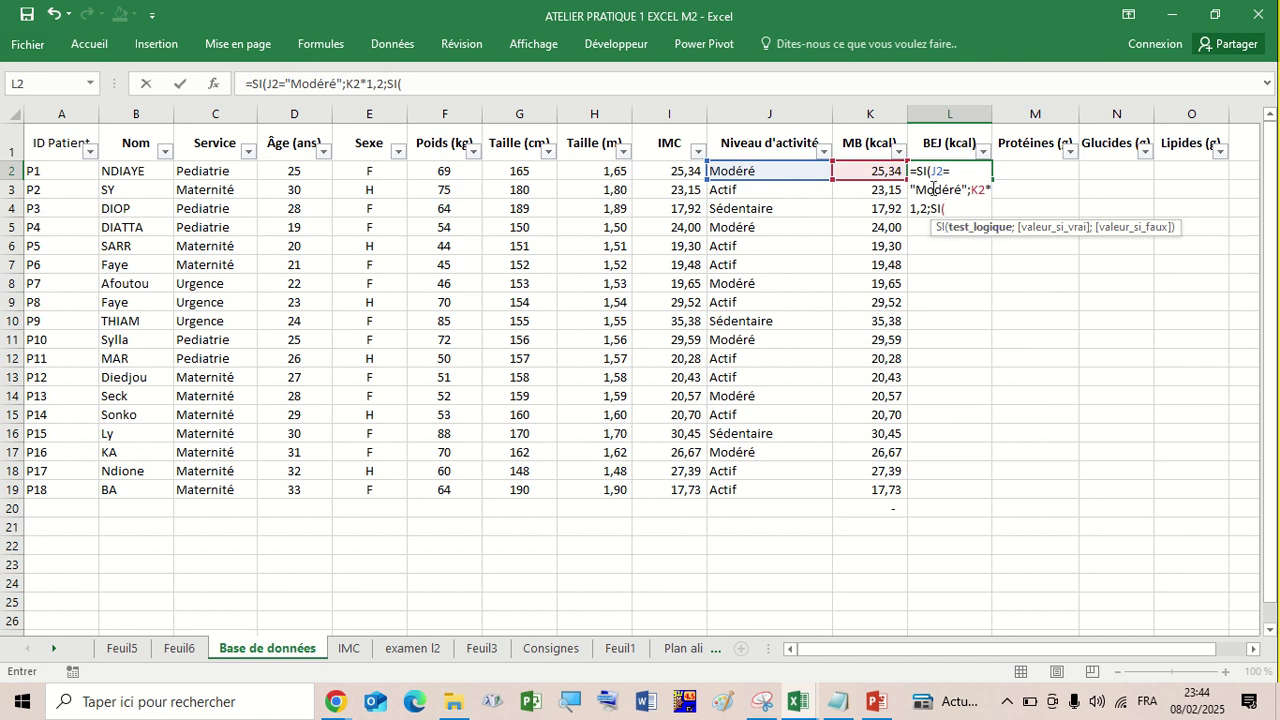
pyautogui.moveTo(933, 172); pyautogui.dragTo(933, 210)
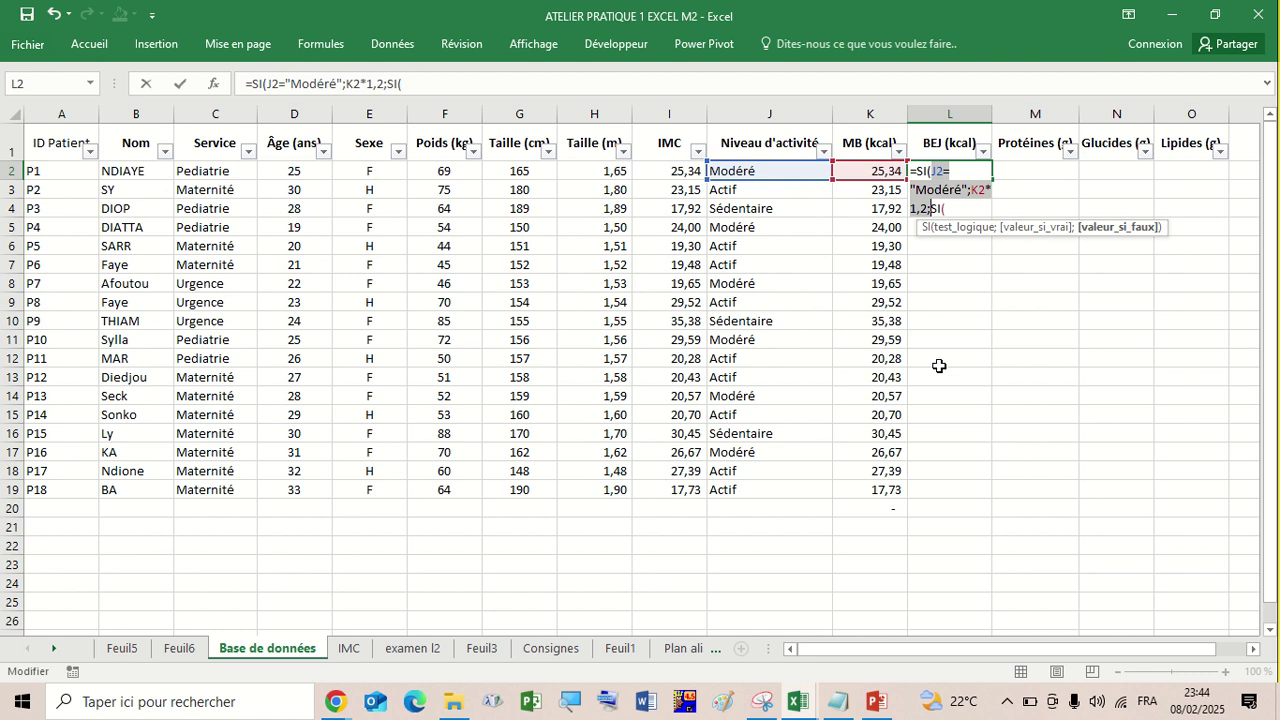
pyautogui.click(957, 211)
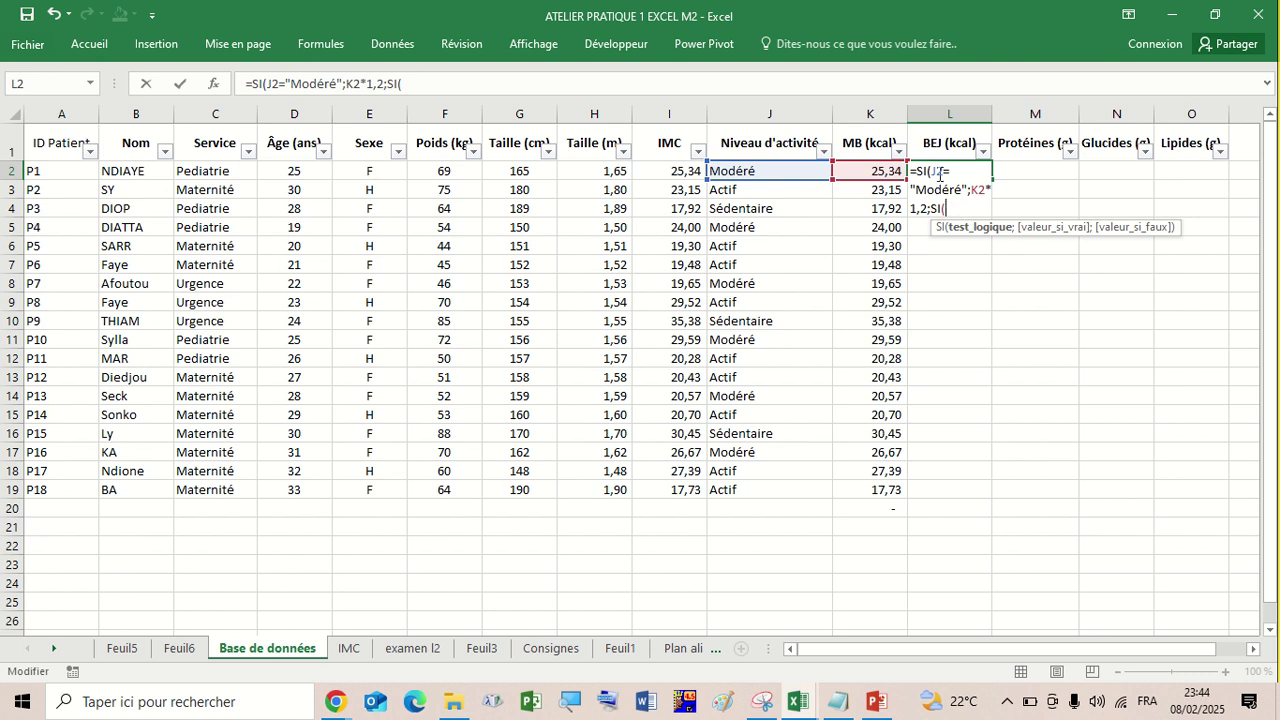
pyautogui.moveTo(933, 172); pyautogui.dragTo(970, 192)
pyautogui.hotkey('ctrl', 'c')
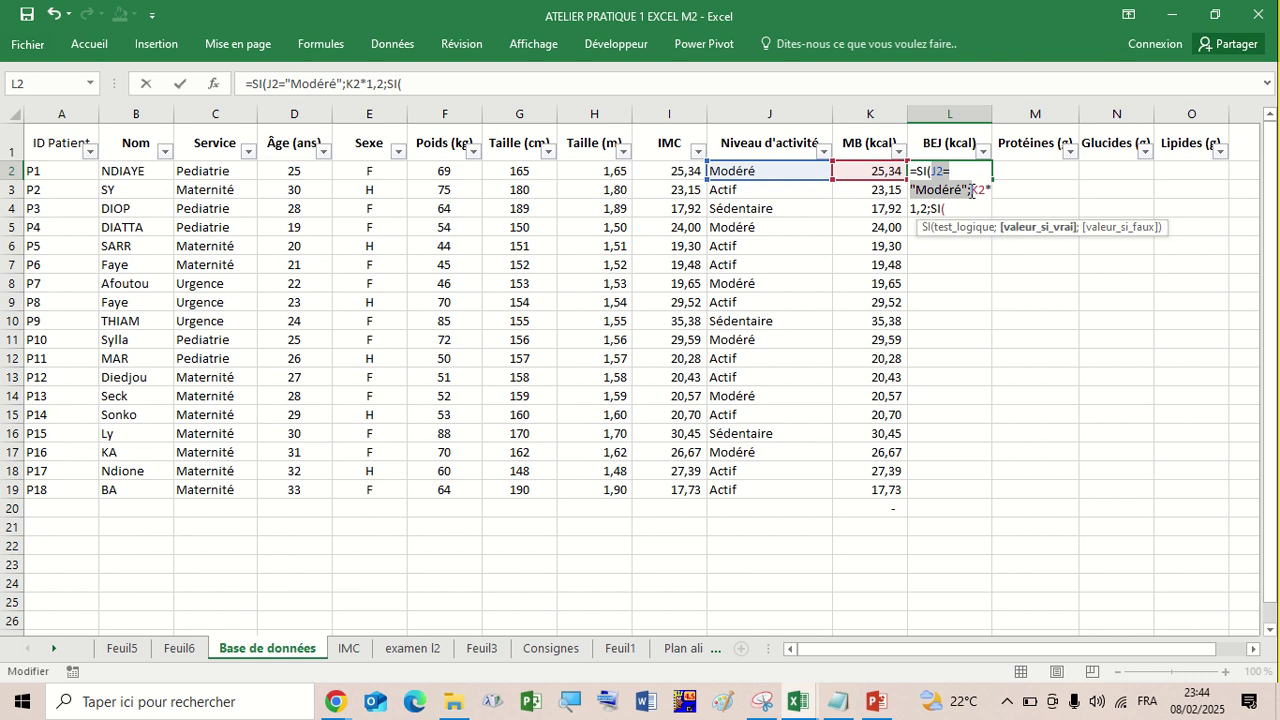
pyautogui.click(955, 208)
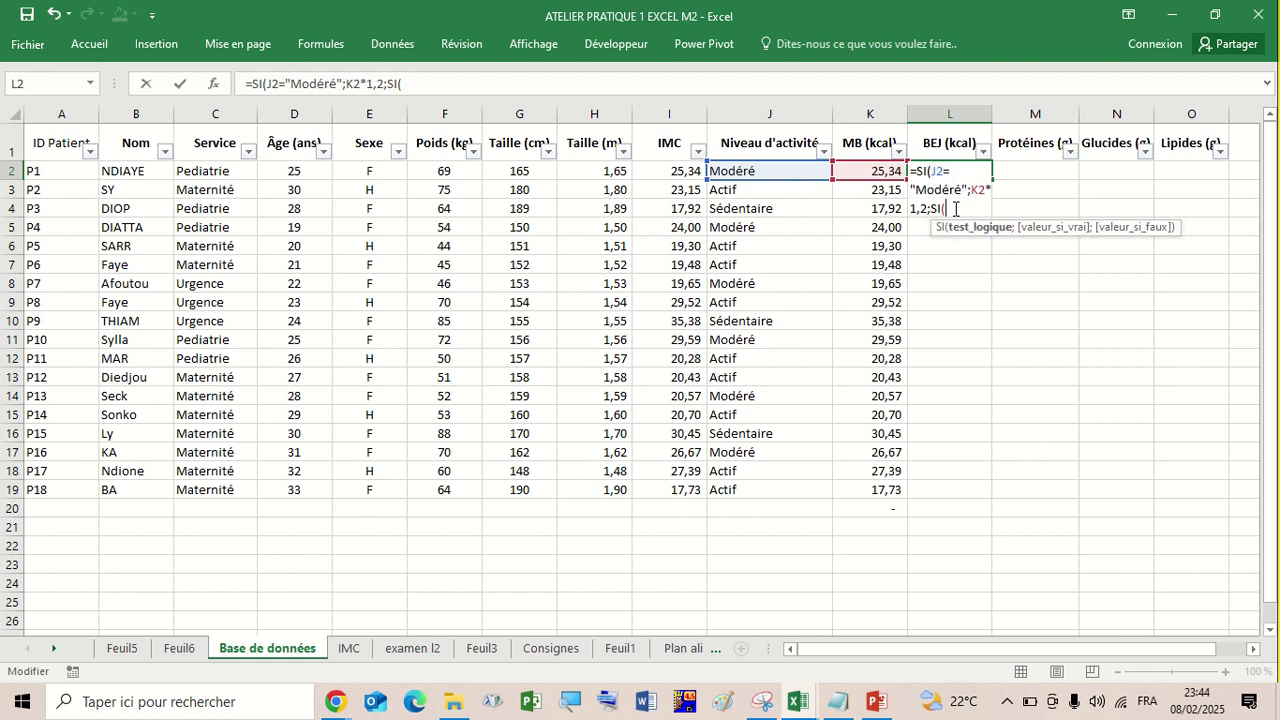
pyautogui.hotkey('ctrl', 'v')
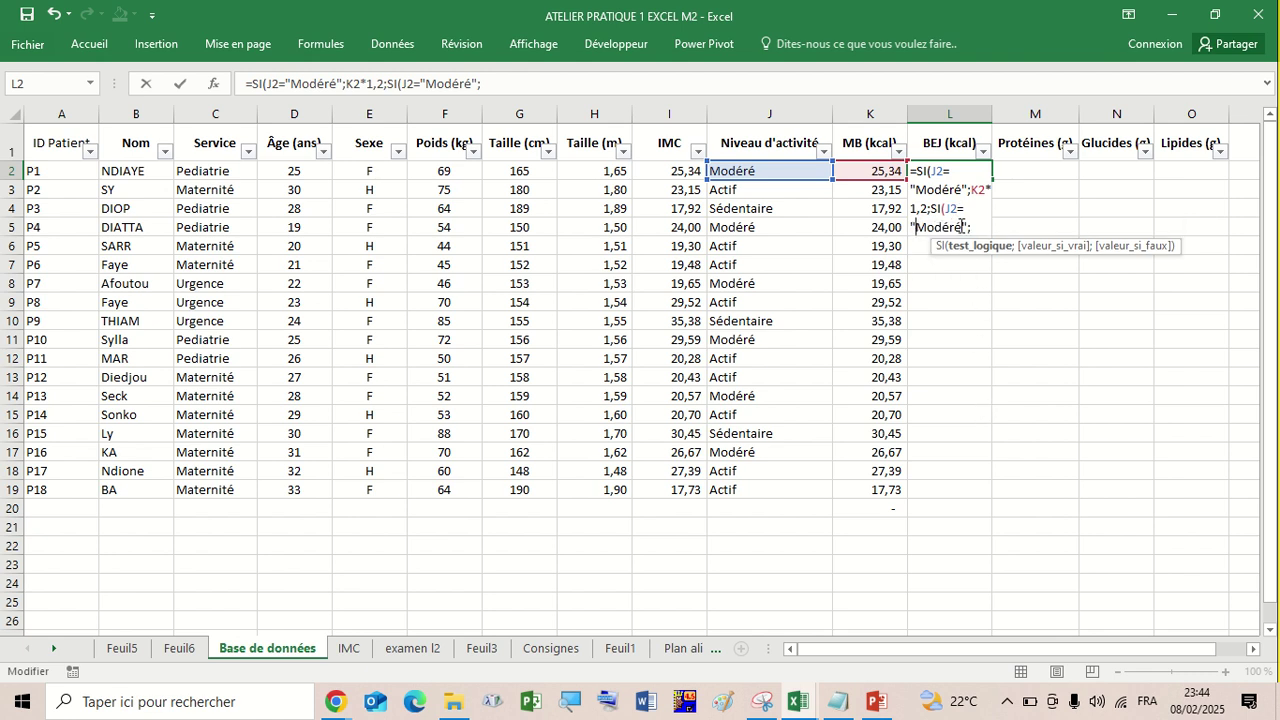
# Replace Modéré with Actif in the nested SI test of the L2 formula.
pyautogui.click(961, 227)
pyautogui.press('BackSpace')
pyautogui.press('BackSpace')
pyautogui.press('BackSpace')
pyautogui.press('BackSpace')
pyautogui.press('BackSpace')
pyautogui.press('BackSpace')
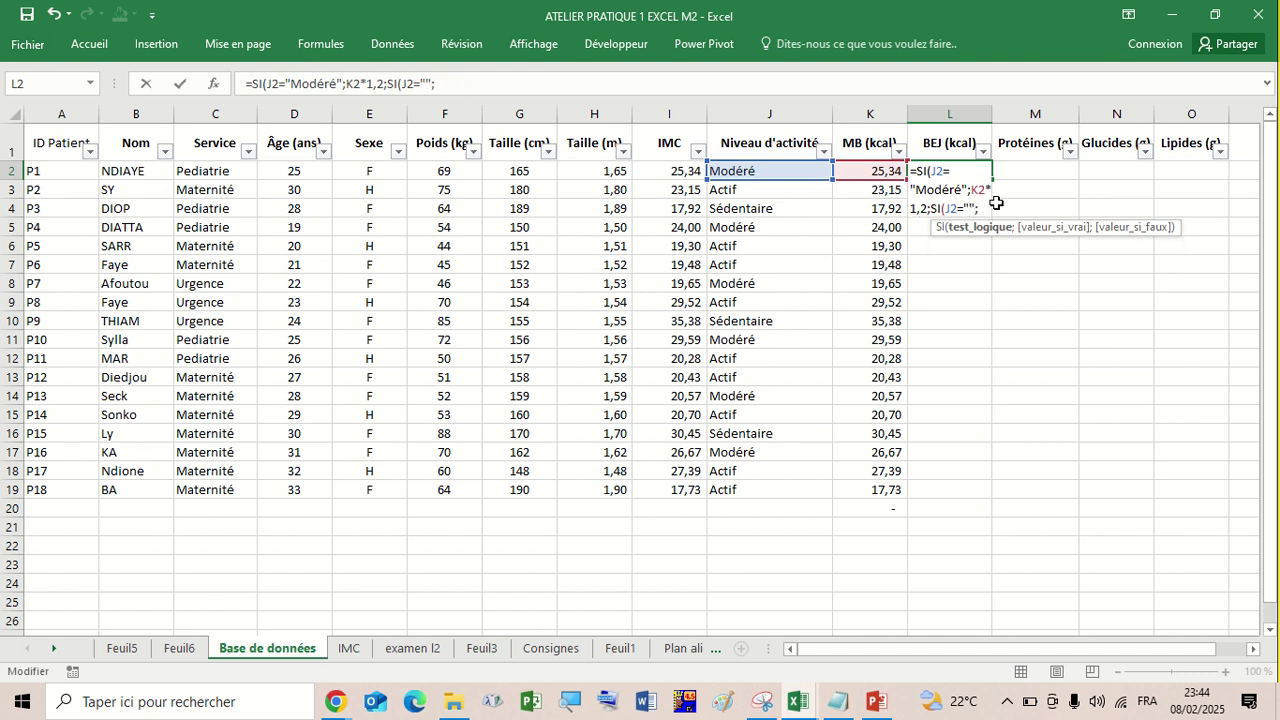
pyautogui.write('Acti')
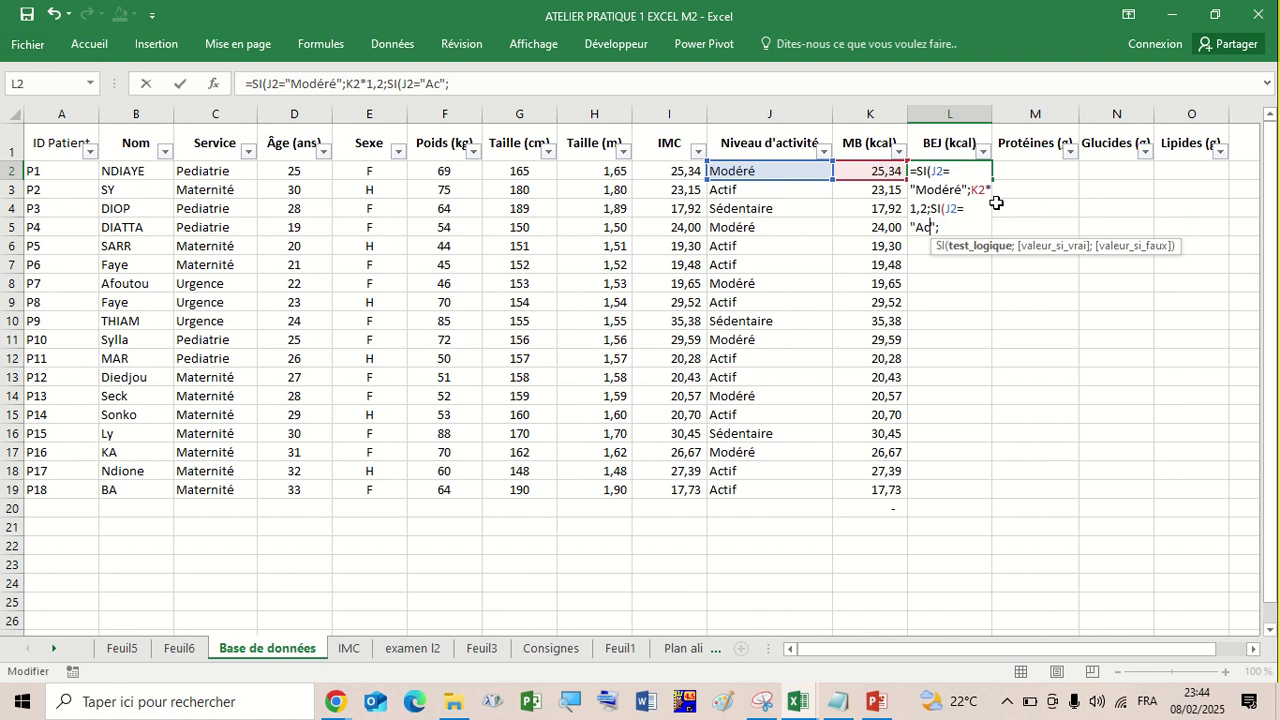
pyautogui.write('f')
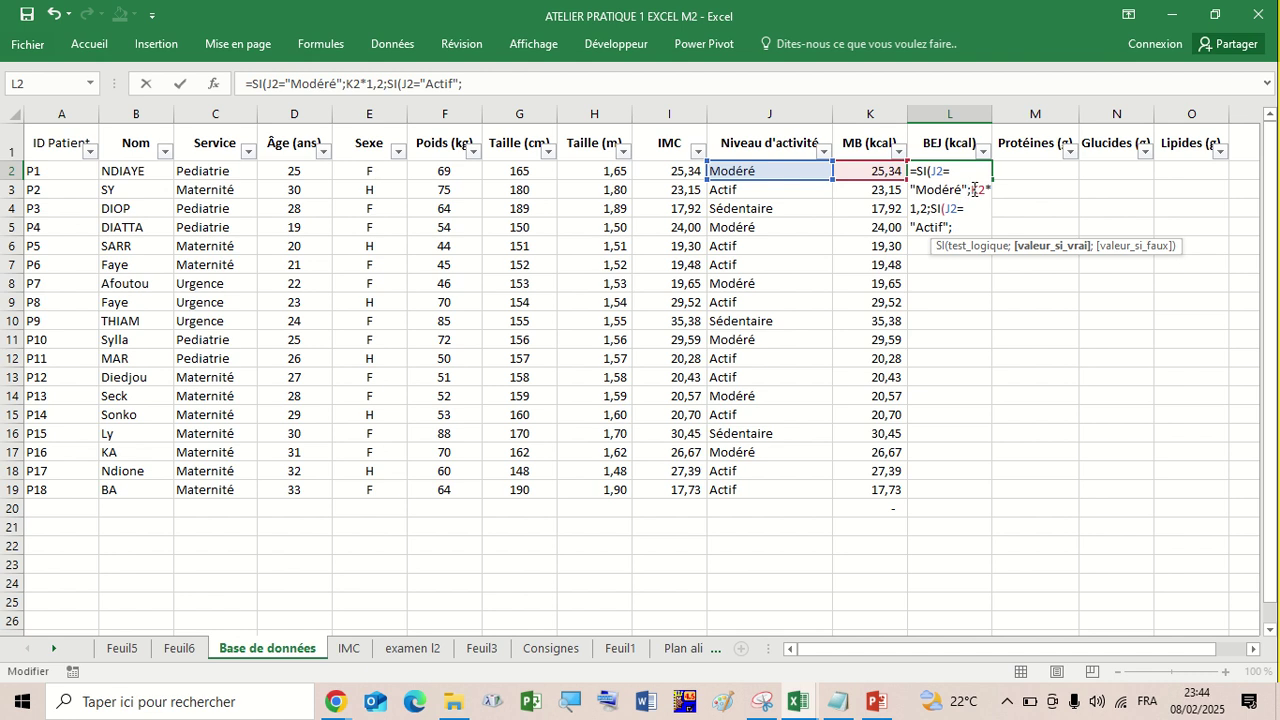
# Add K2*1,9 as the value if true of the nested Actif test, followed by a semicolon.
pyautogui.moveTo(971, 189); pyautogui.dragTo(928, 211)
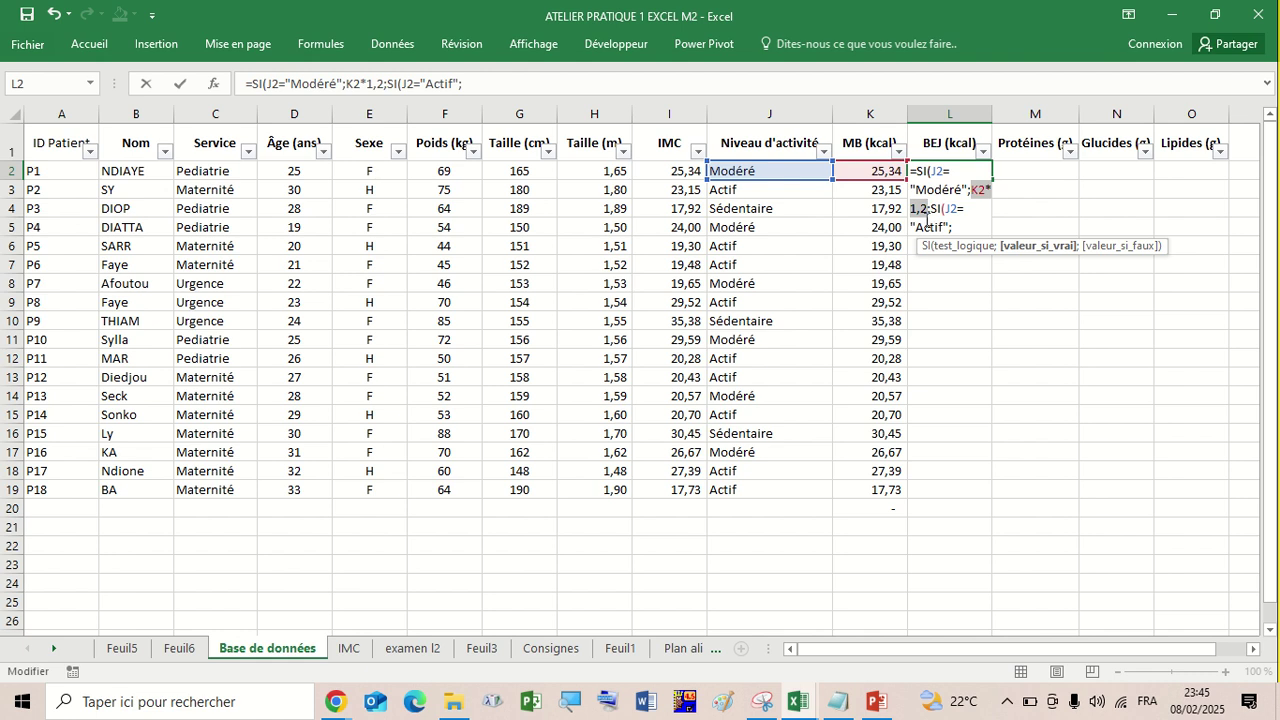
pyautogui.click(963, 227)
pyautogui.press('Right')
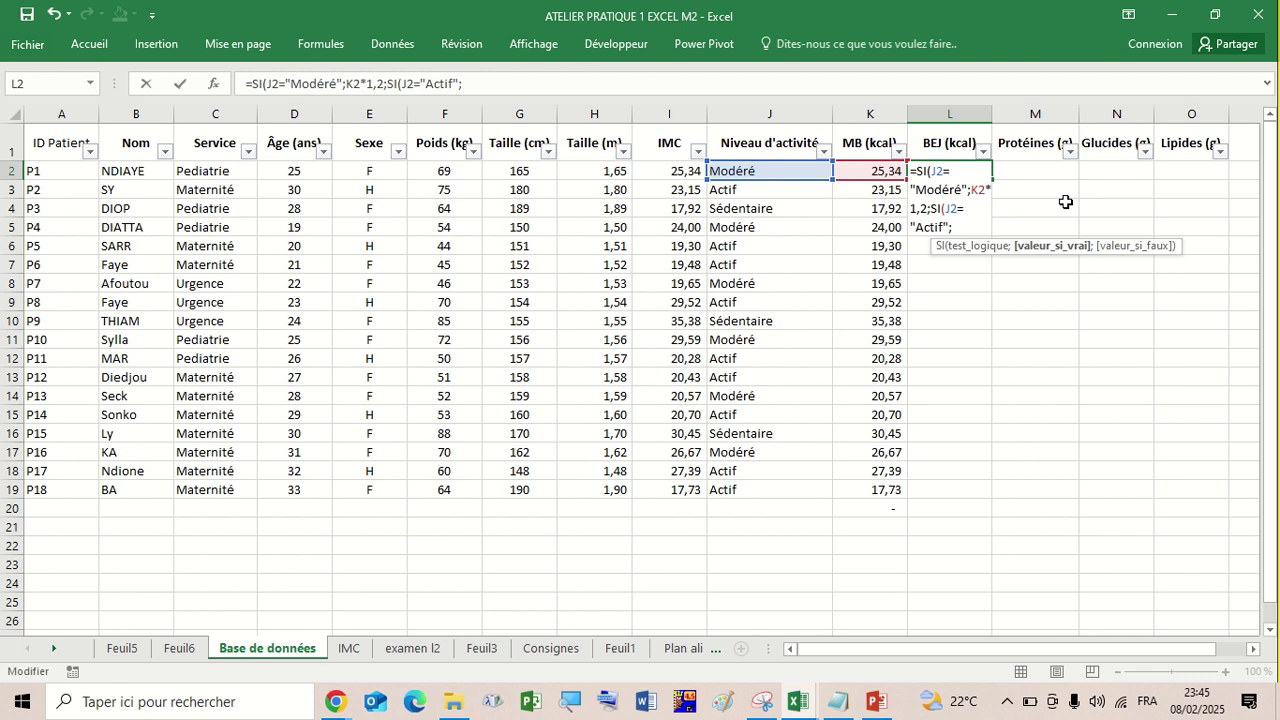
pyautogui.write('K2*1,2')
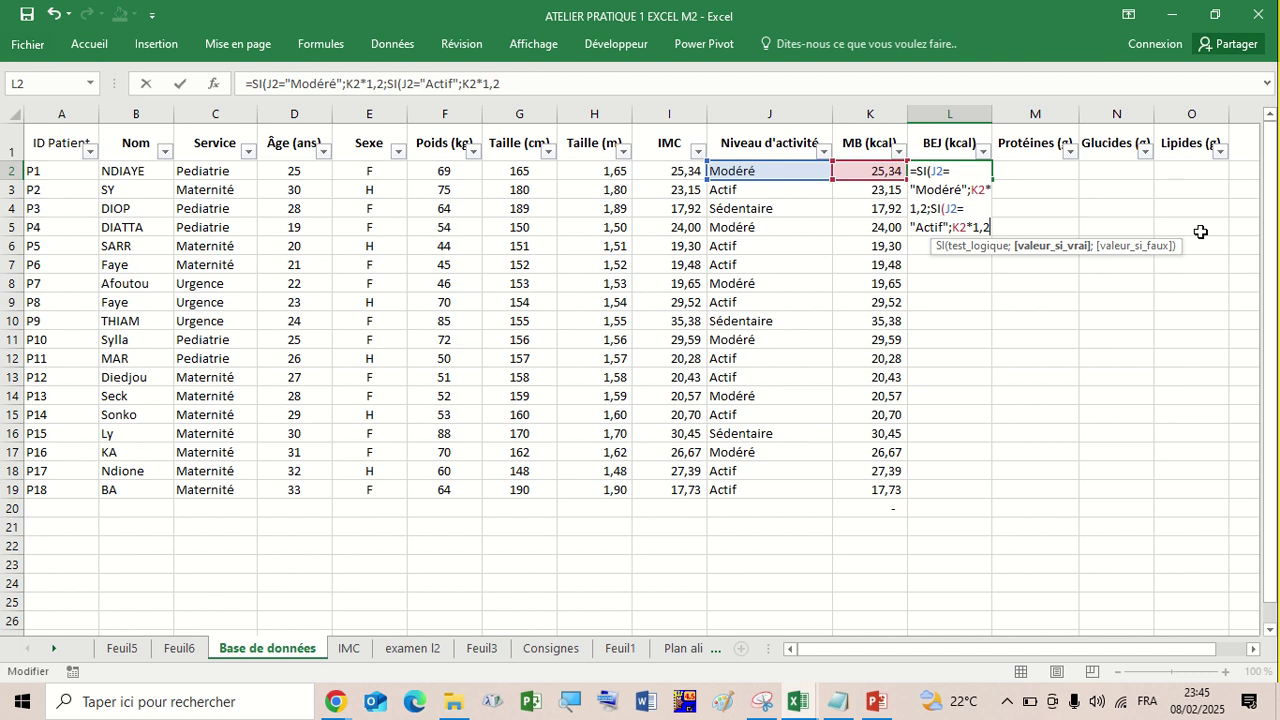
pyautogui.press('BackSpace')
pyautogui.write('9')
pyautogui.write(',')
pyautogui.press('BackSpace')
pyautogui.write(';')
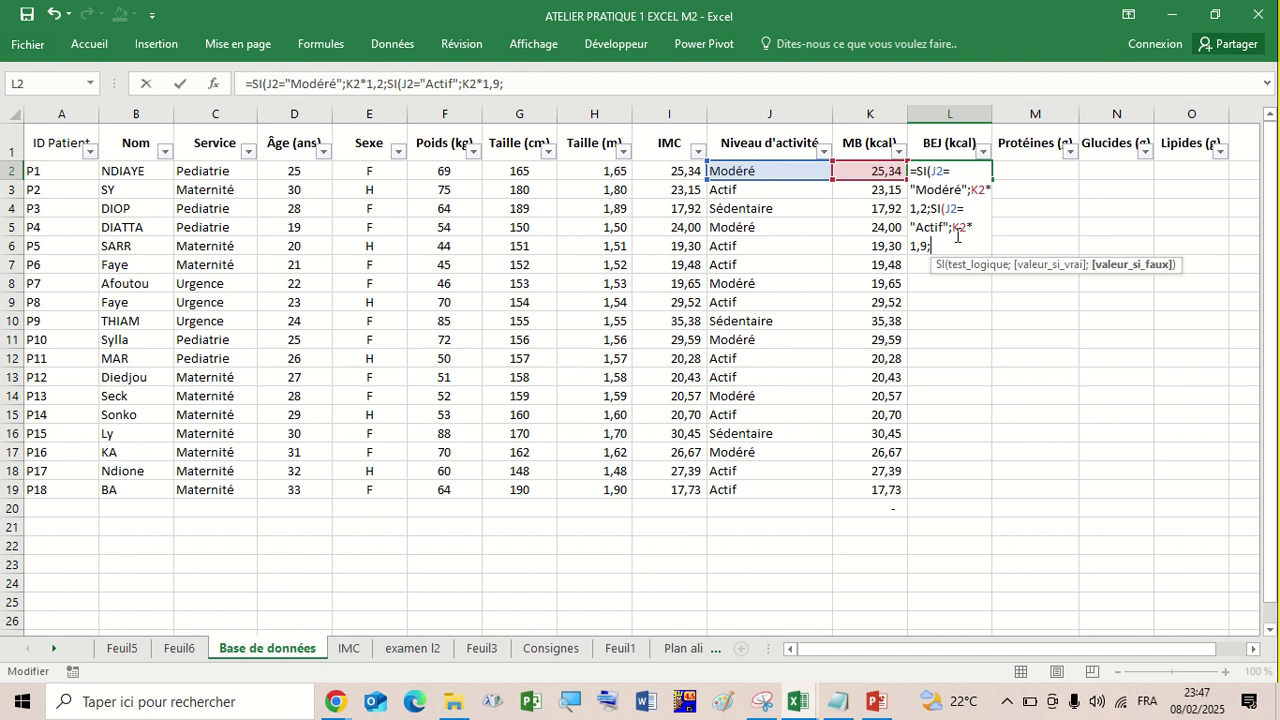
# Add K2*1,2 as the nested SI's value if false and change the Modéré multiplier to 1,55.
pyautogui.write('K2*1,2')
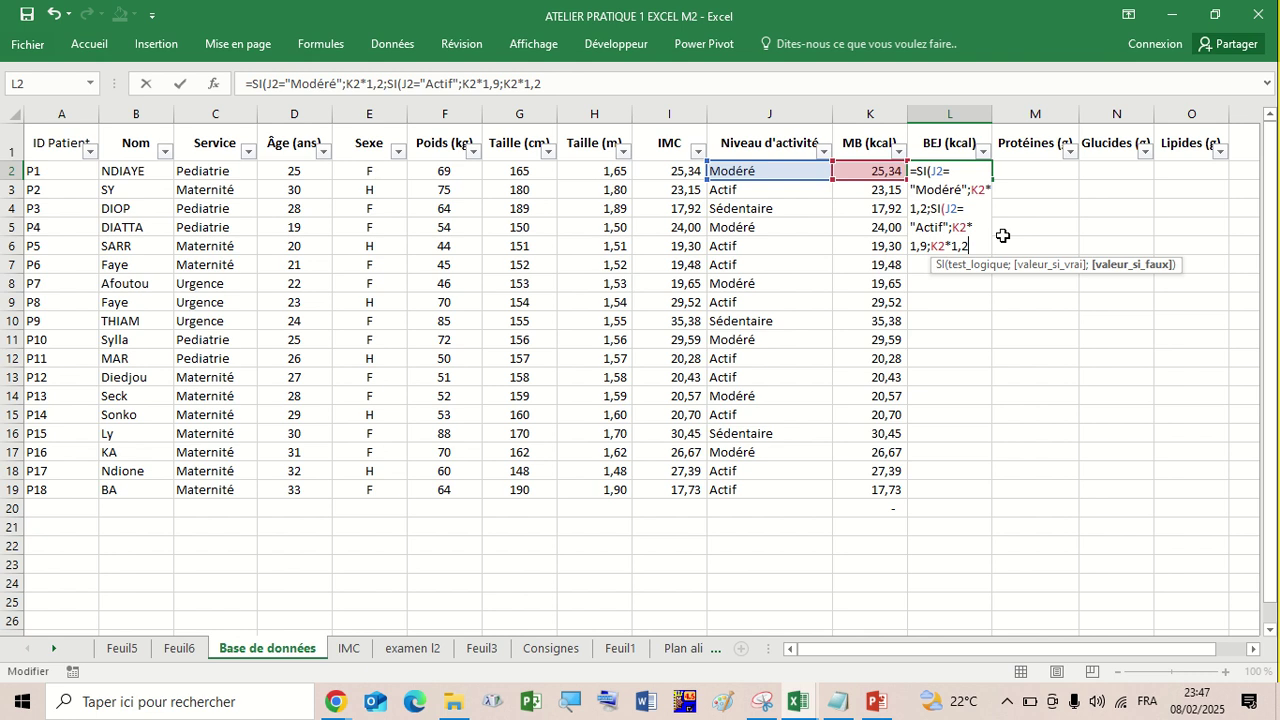
pyautogui.press('BackSpace')
pyautogui.click(929, 210)
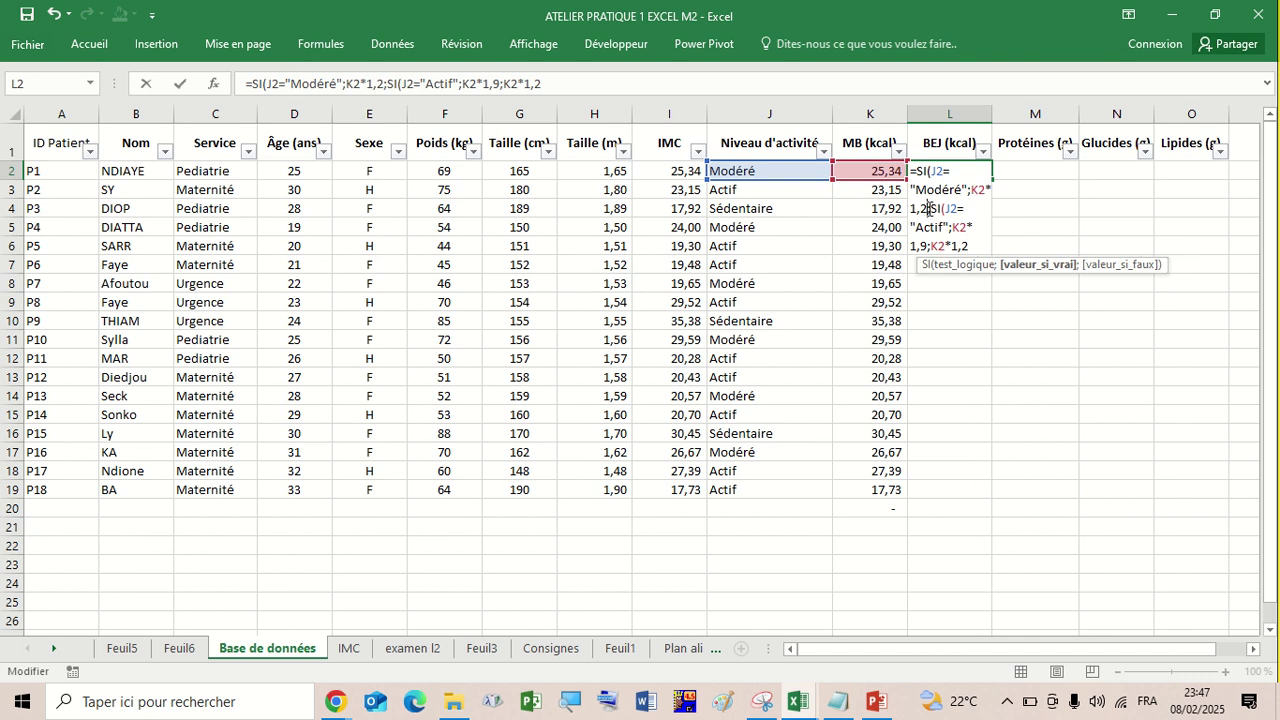
pyautogui.press('BackSpace')
pyautogui.write('55')
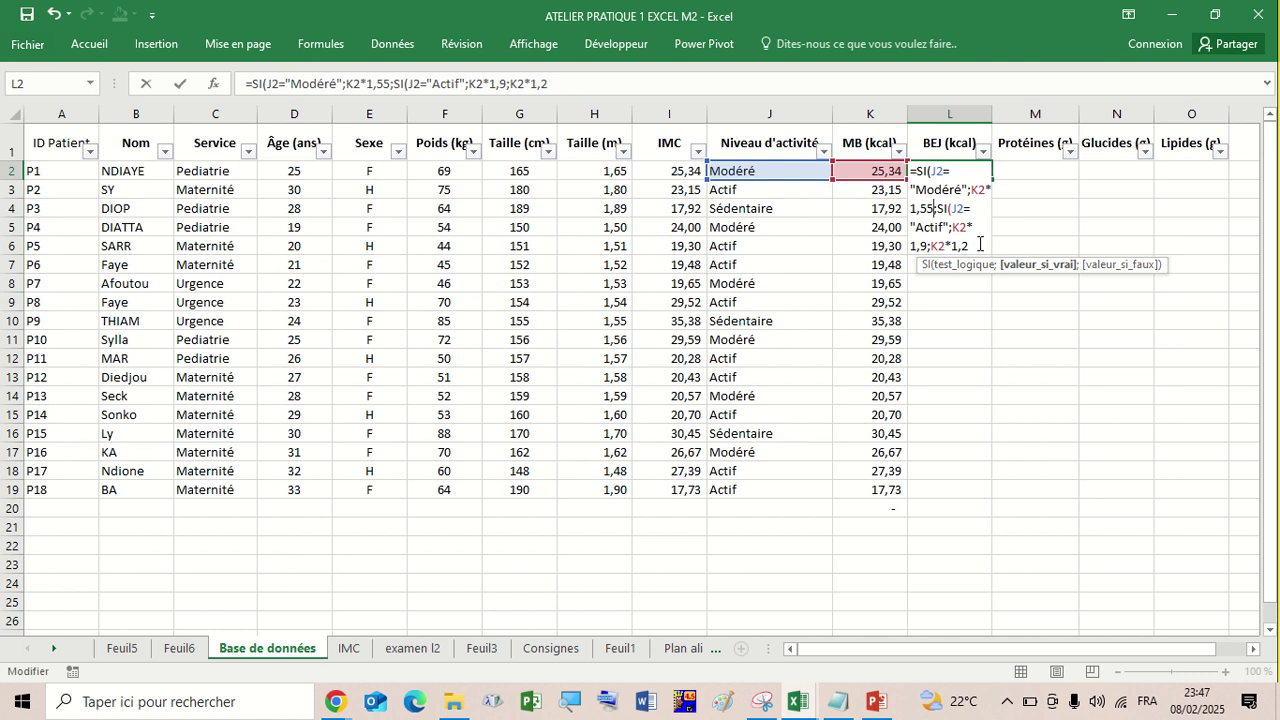
# Close both SI functions with two parentheses and validate the BEJ formula in L2.
pyautogui.press('End')
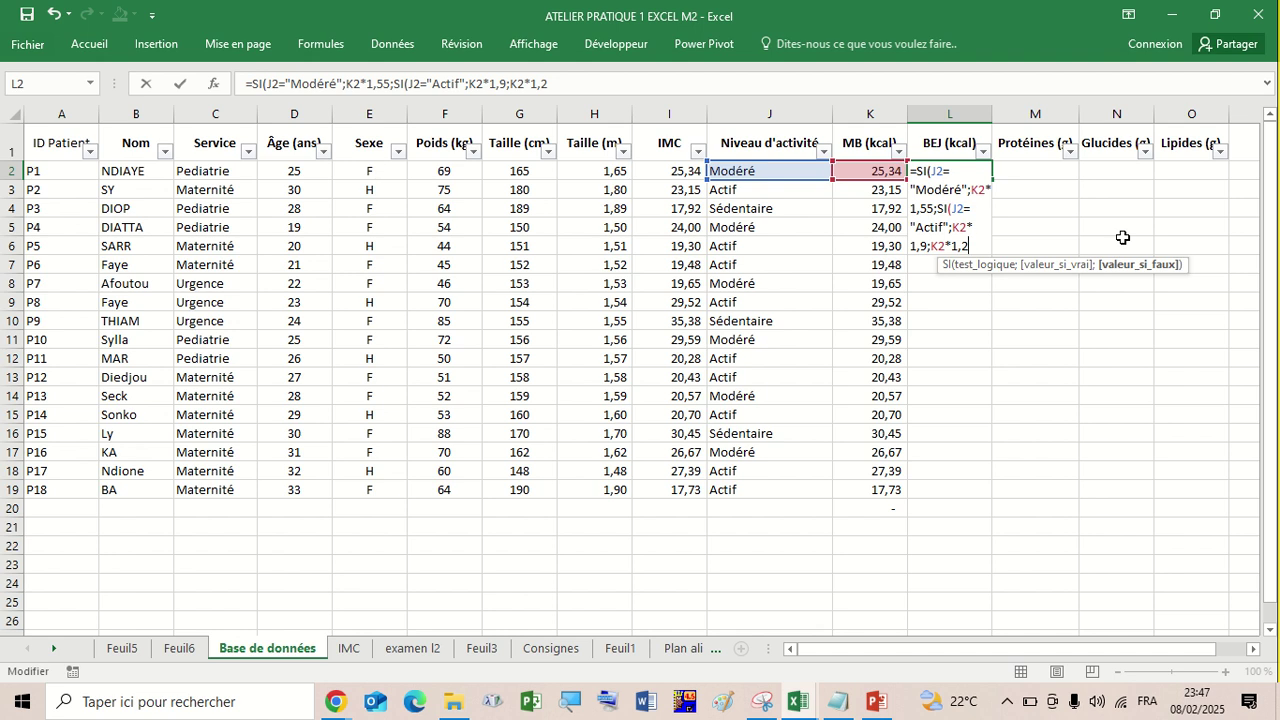
pyautogui.write('°')
pyautogui.write('))')
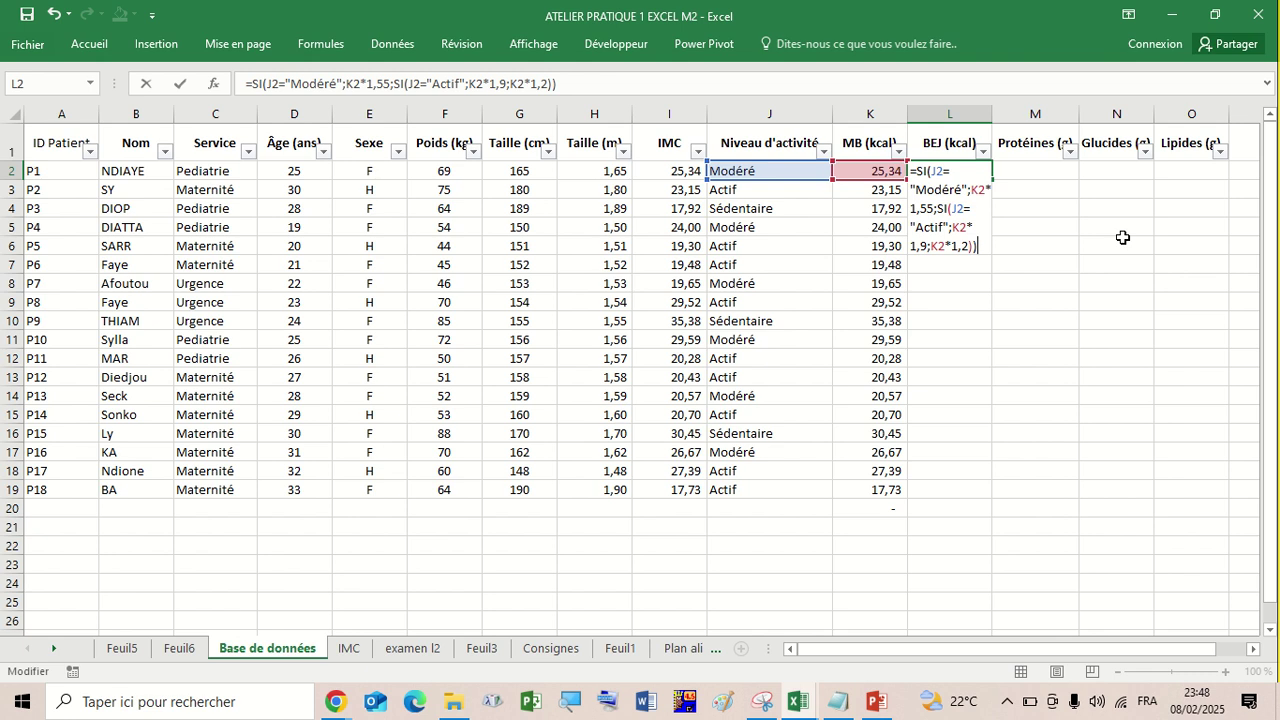
pyautogui.press('Return')
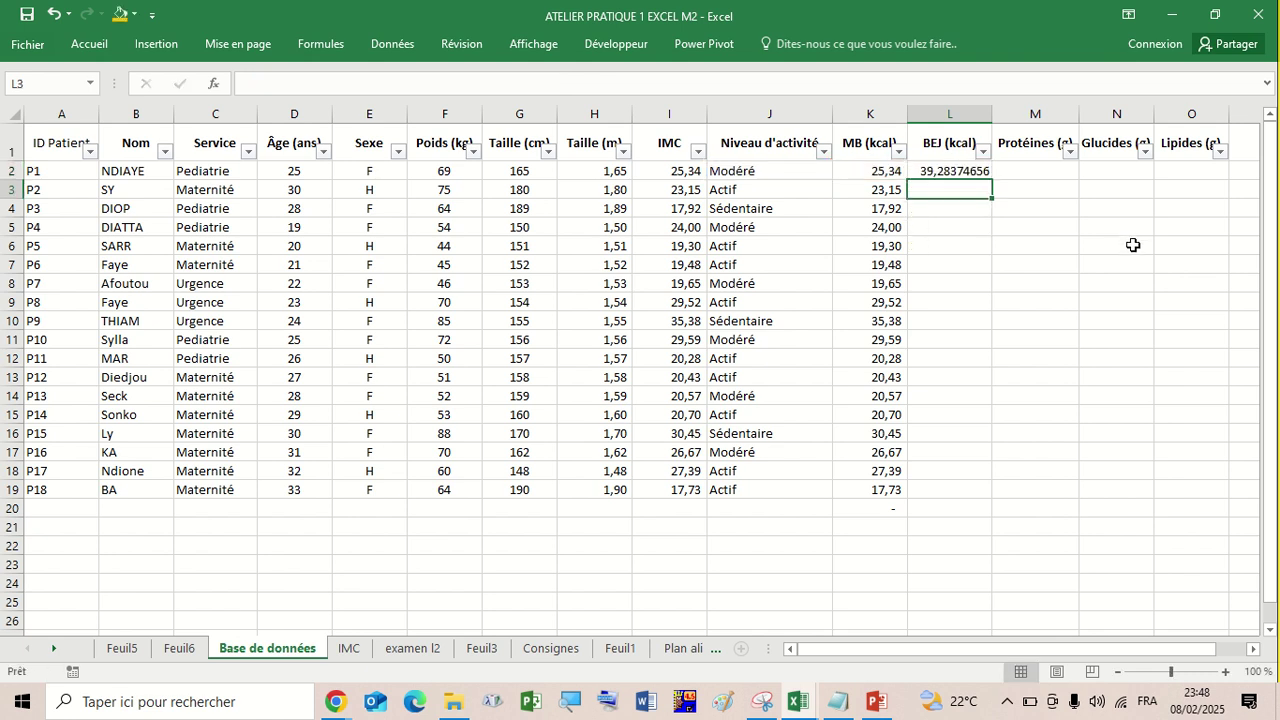
# Review the BEJ formula in L2 against its source cells K2 and J2, keeping the formula as written.
pyautogui.click(950, 171)
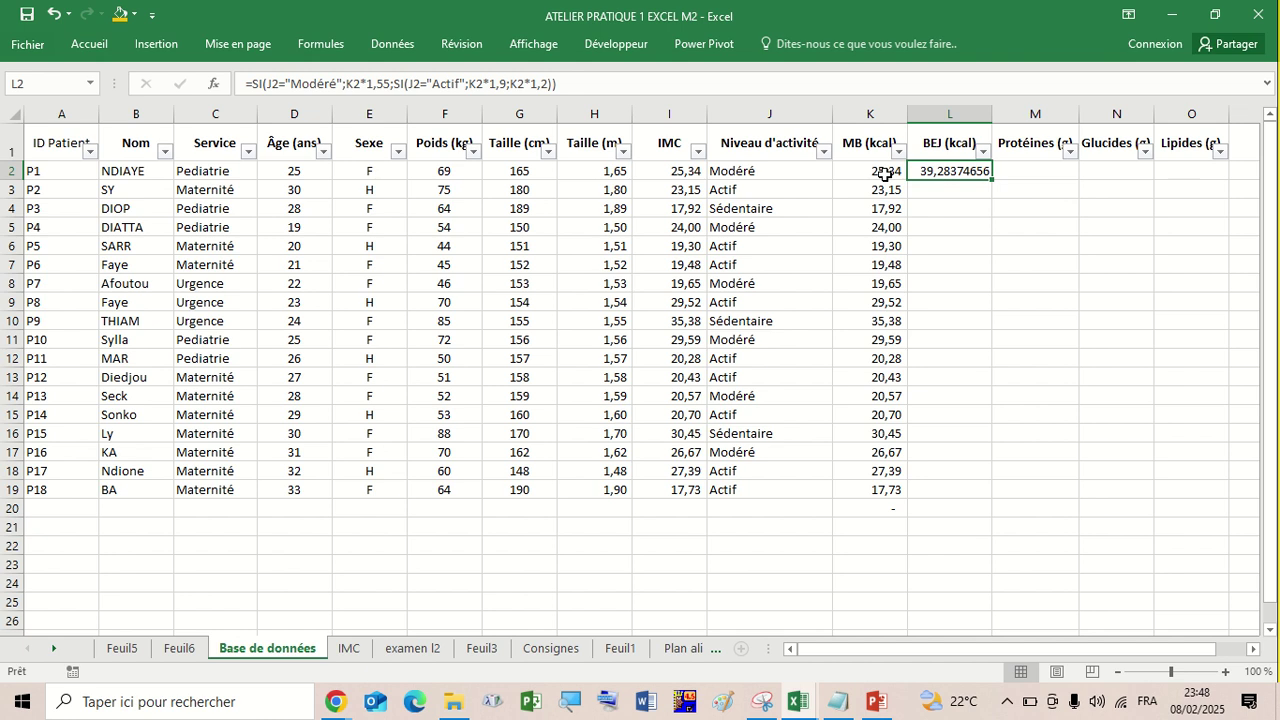
pyautogui.click(885, 172)
pyautogui.click(950, 172)
pyautogui.click(877, 174)
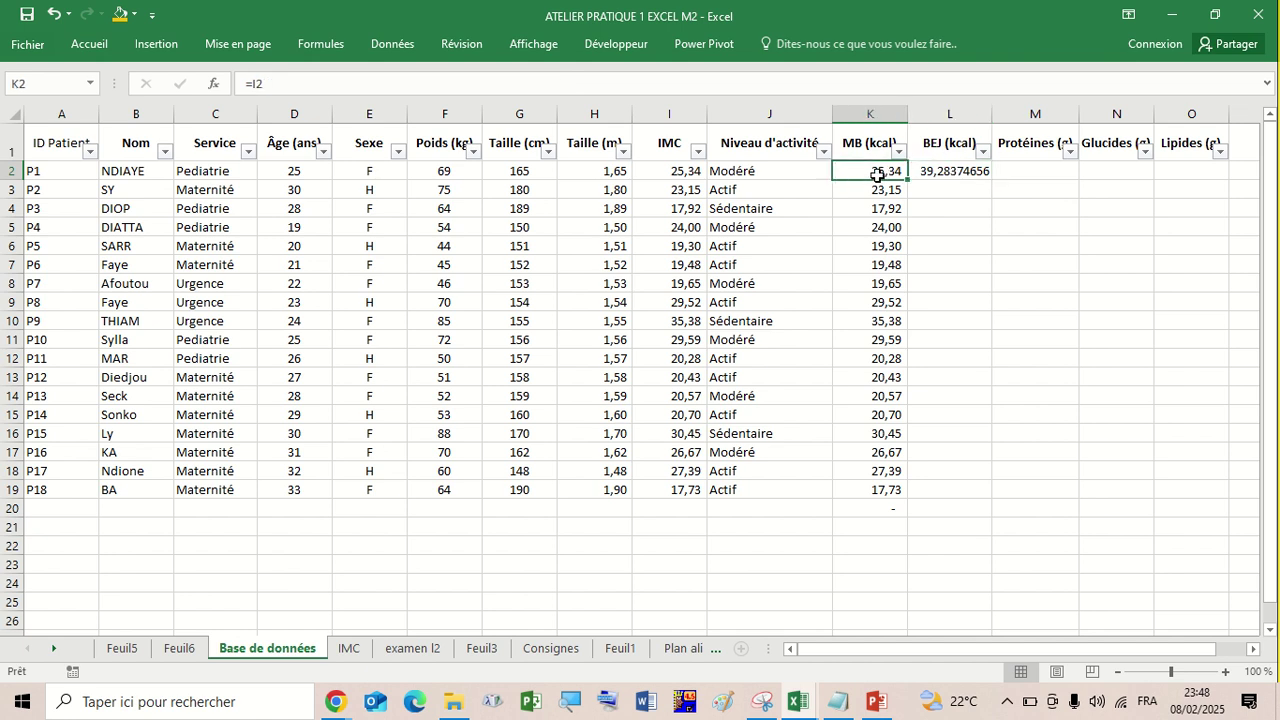
pyautogui.doubleClick(962, 172)
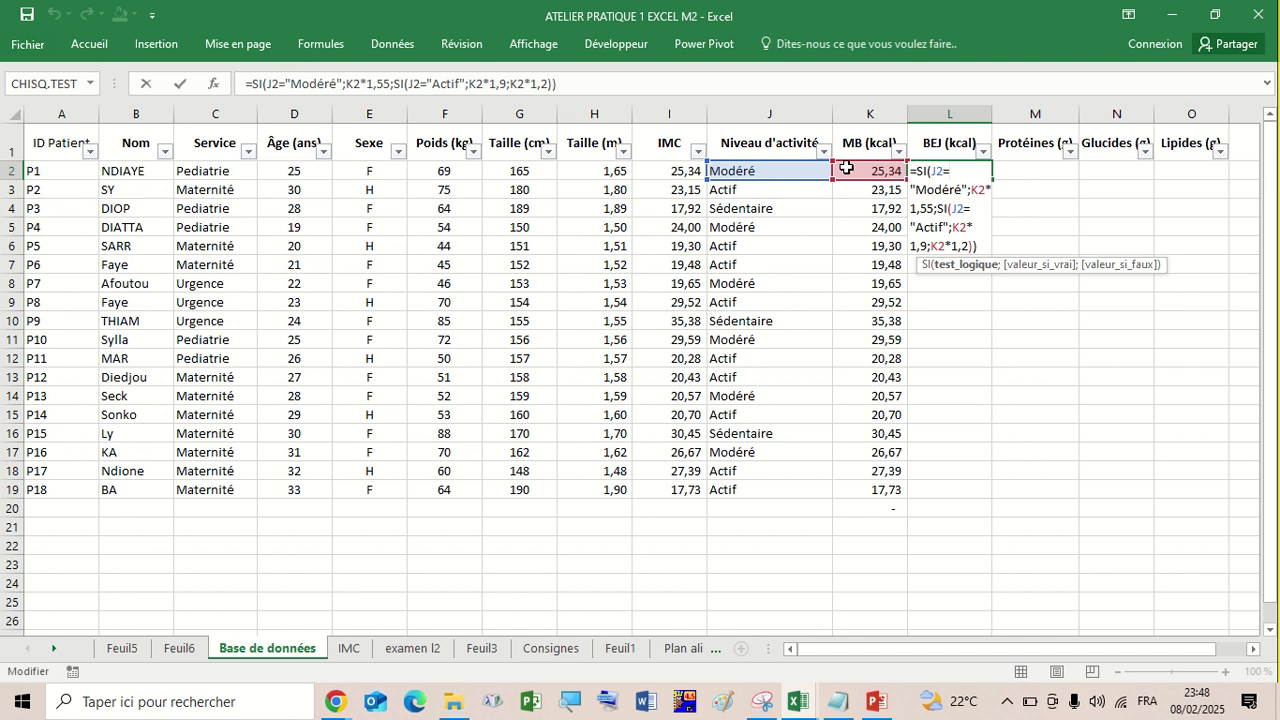
pyautogui.click(806, 173)
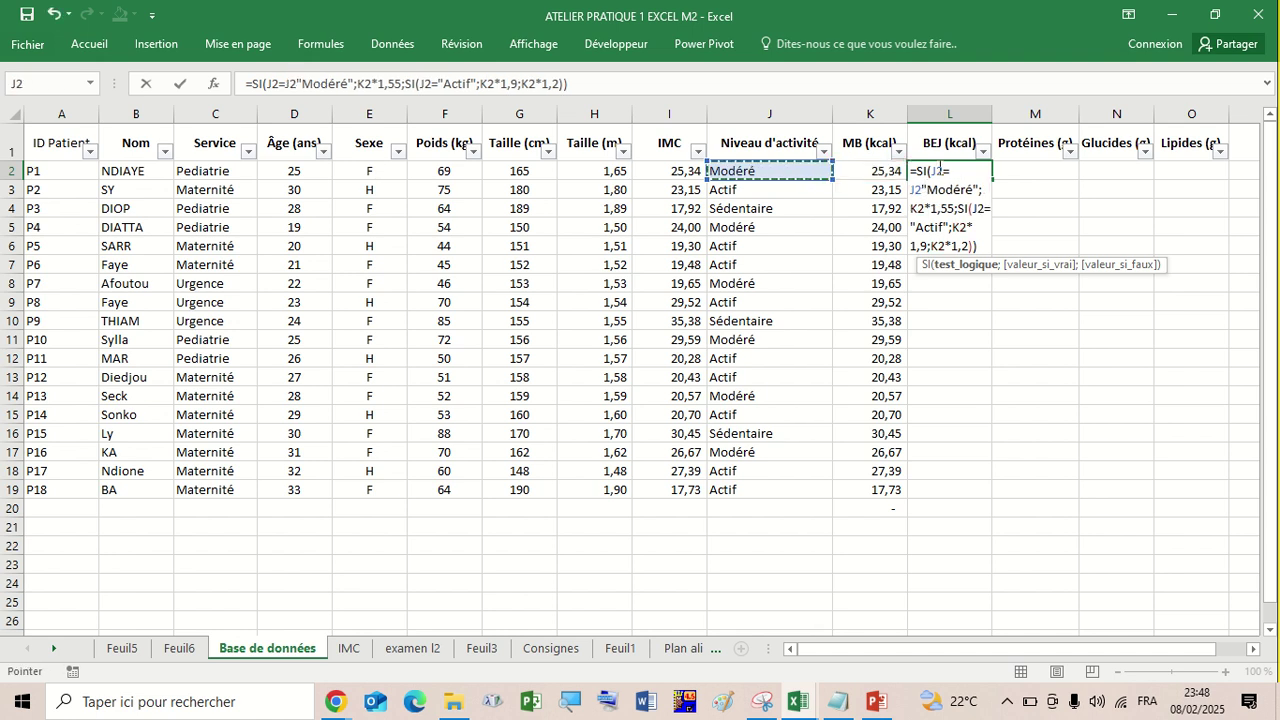
pyautogui.press('BackSpace')
pyautogui.press('BackSpace')
pyautogui.hotkey('ctrl', 'Return')
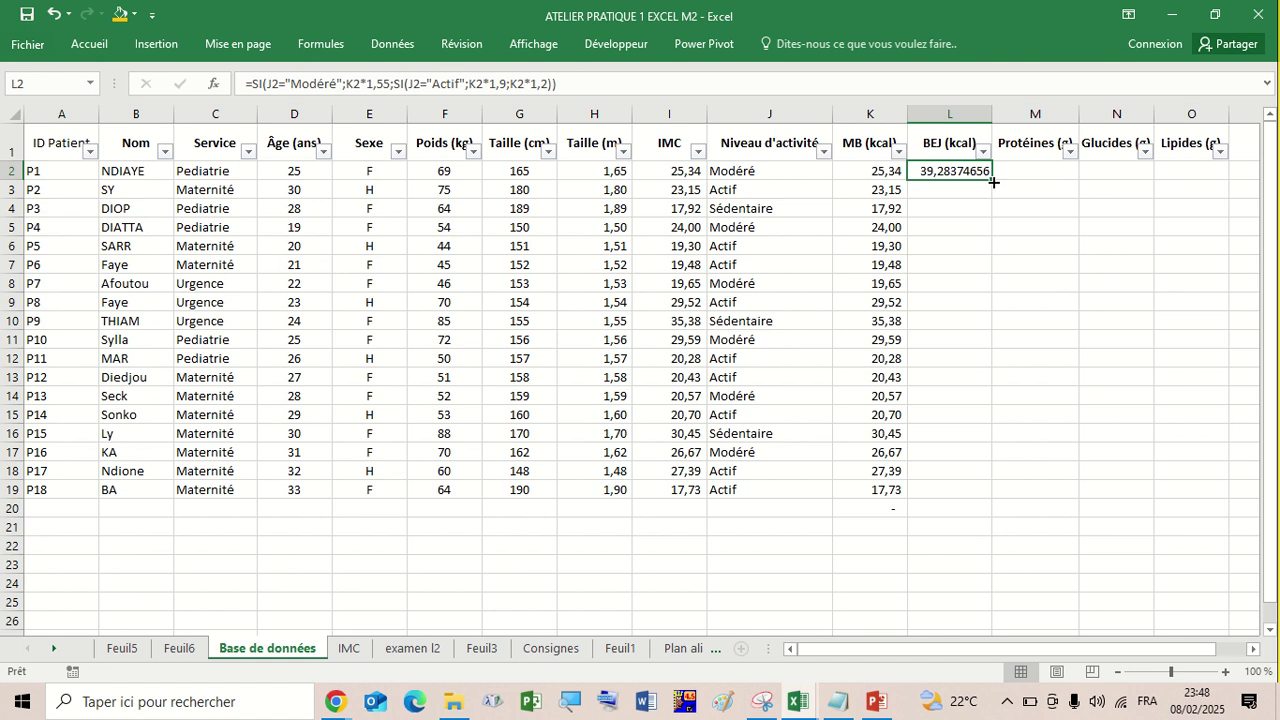
# Try filling the BEJ formula down from L2 to L20, and undo the fill.
pyautogui.doubleClick(993, 182)
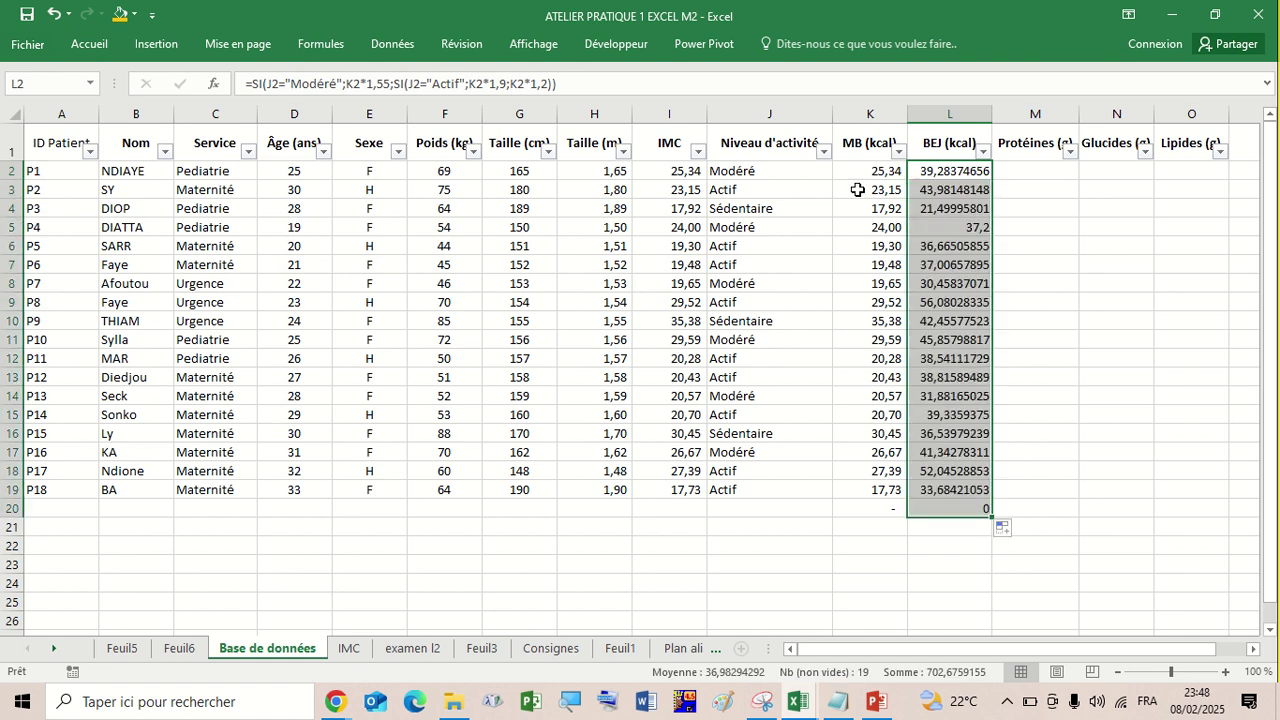
pyautogui.click(50, 16)
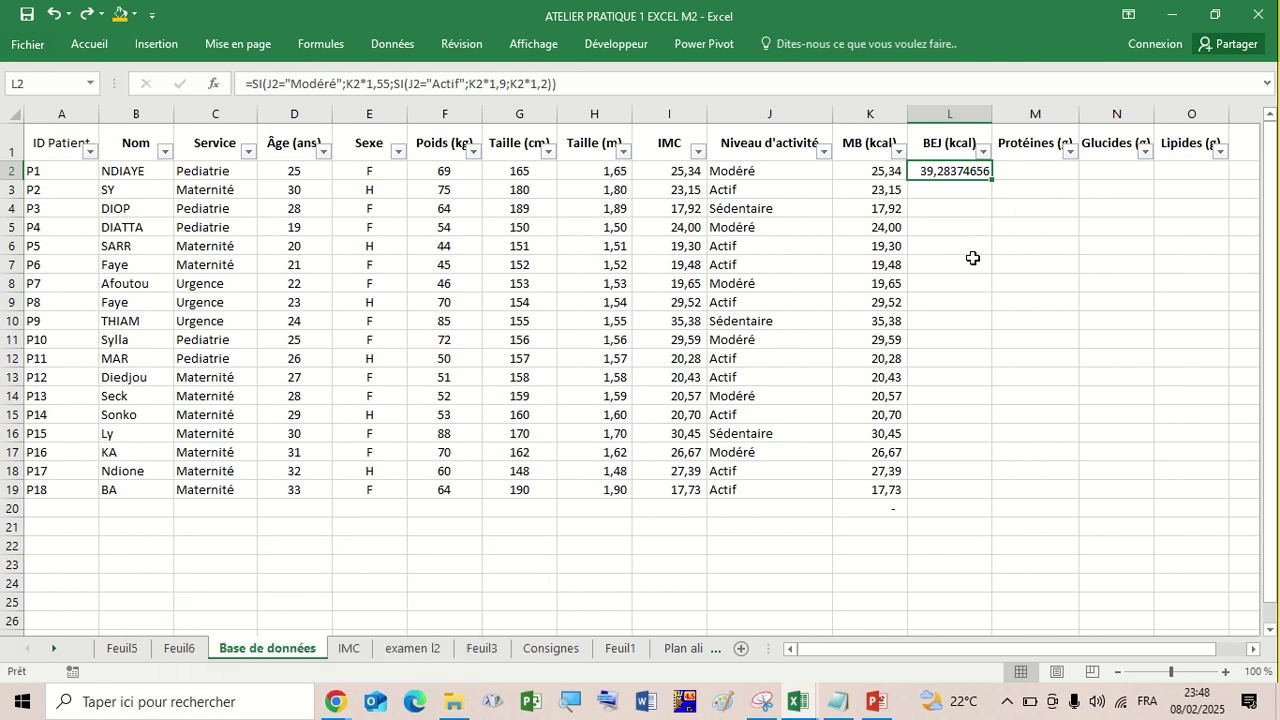
# Reopen the BEJ formula in L2 to examine its nested SI arguments, and cancel the edit.
pyautogui.click(958, 214)
pyautogui.click(956, 170)
pyautogui.click(951, 192)
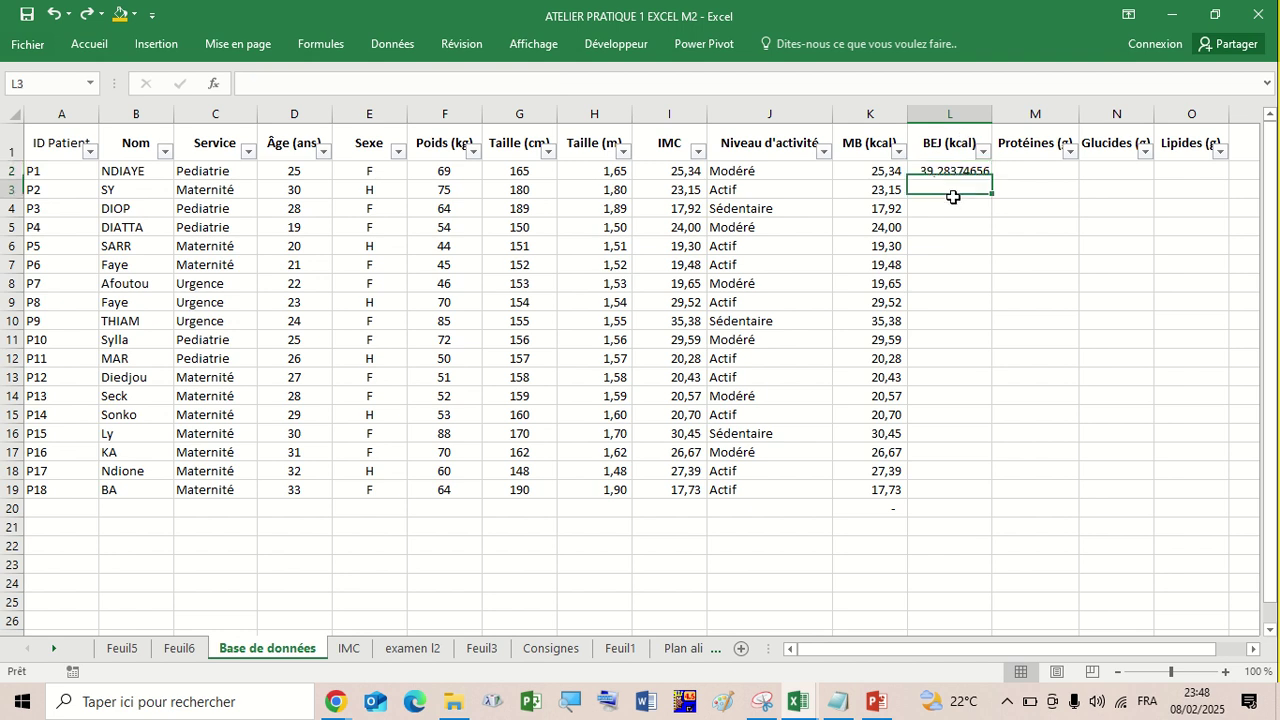
pyautogui.doubleClick(958, 170)
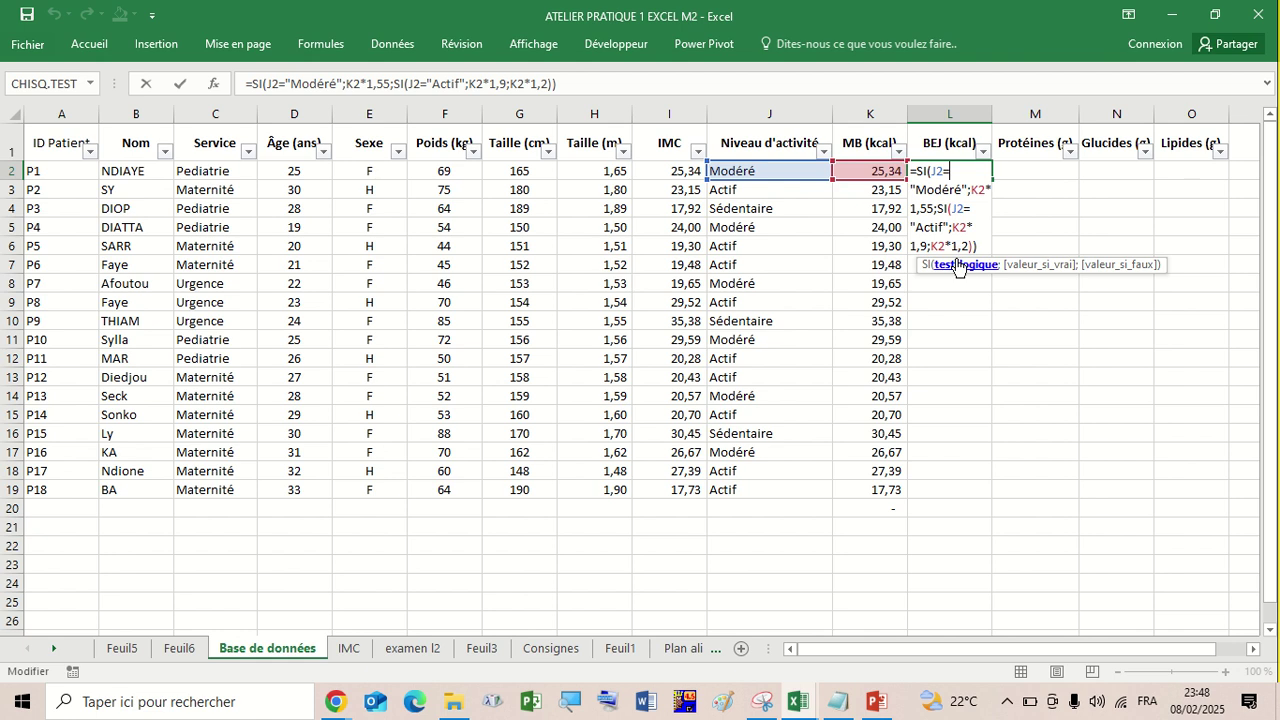
pyautogui.click(953, 322)
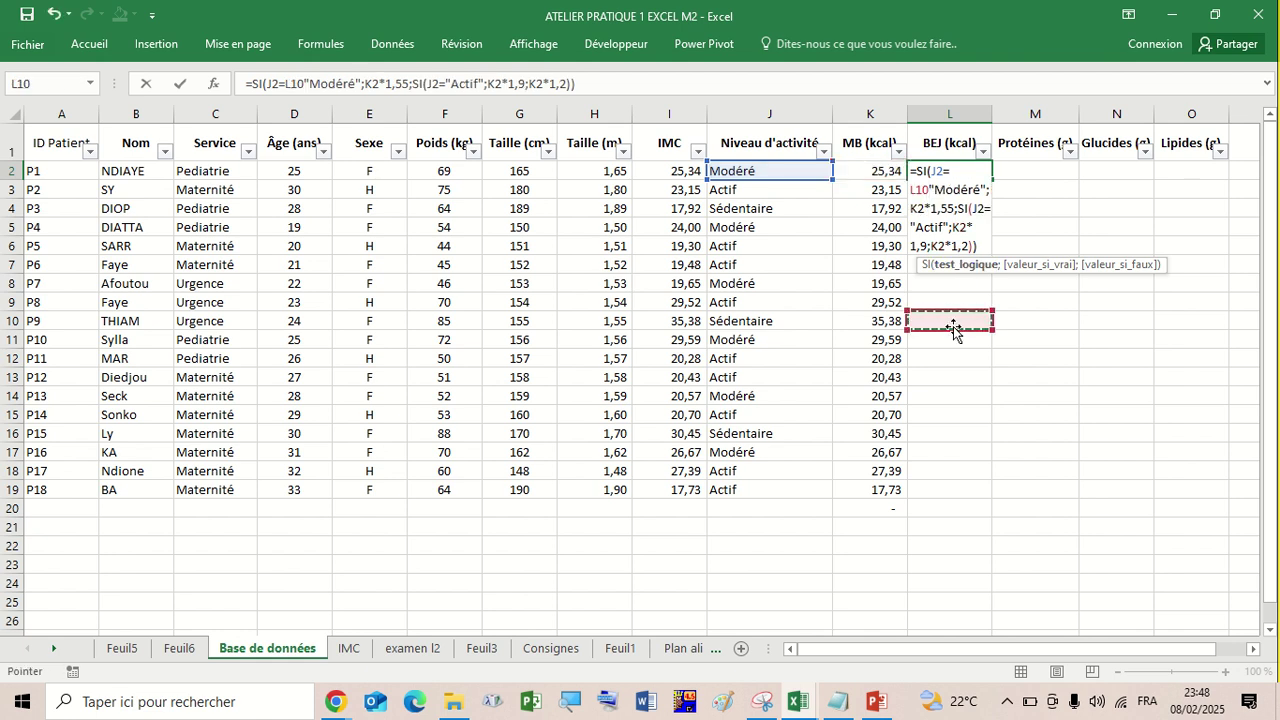
pyautogui.press('Escape')
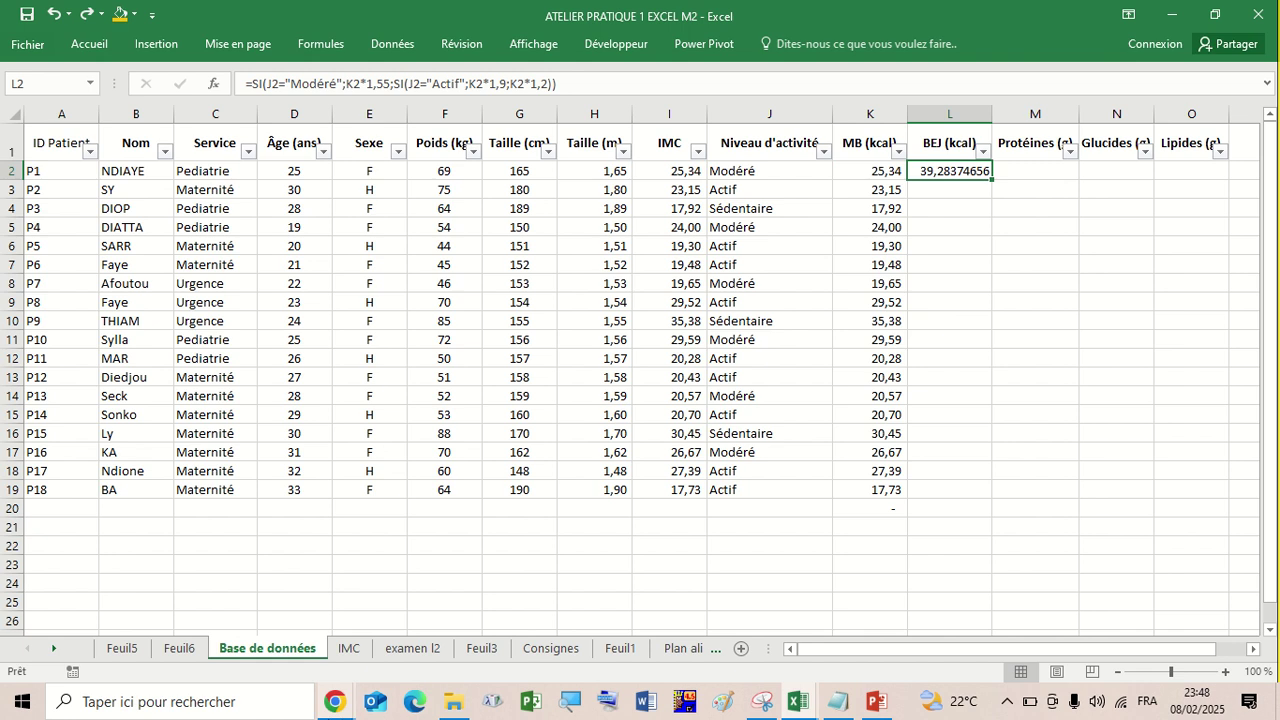
# Switch to the Google Meet call in Chrome and stop the current presentation.
pyautogui.click(335, 702)
pyautogui.click(288, 653)
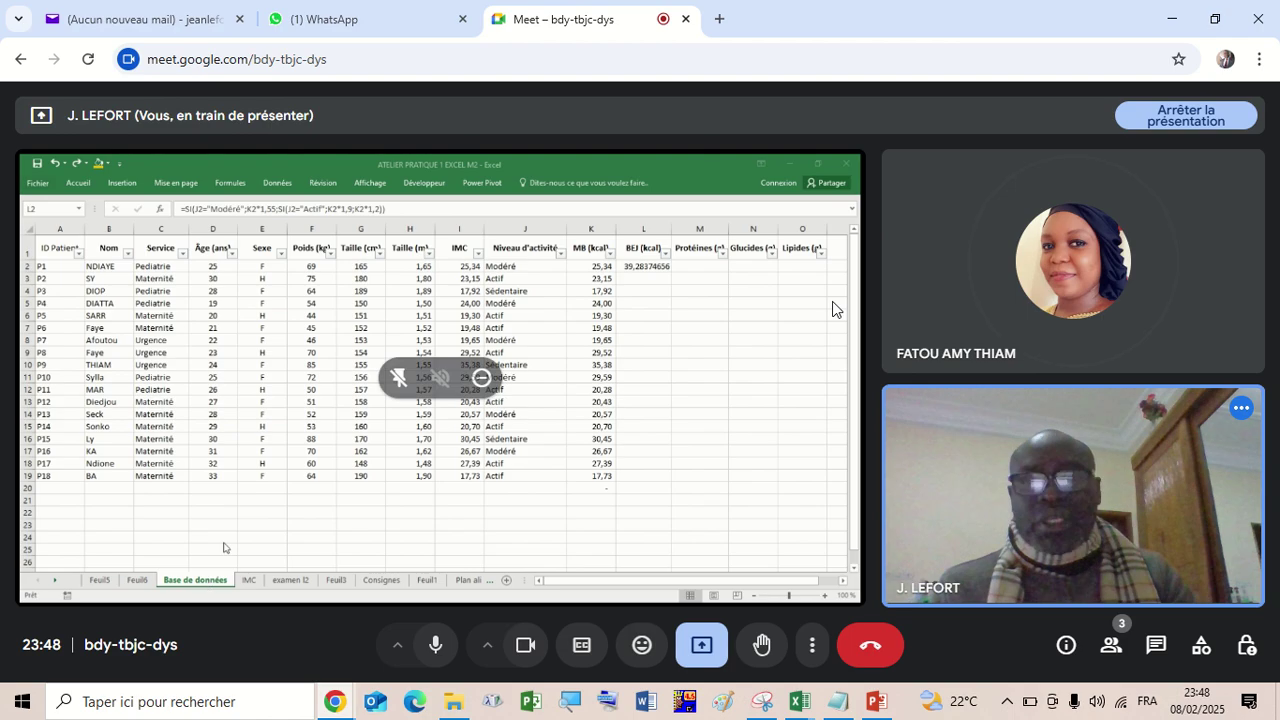
pyautogui.click(710, 648)
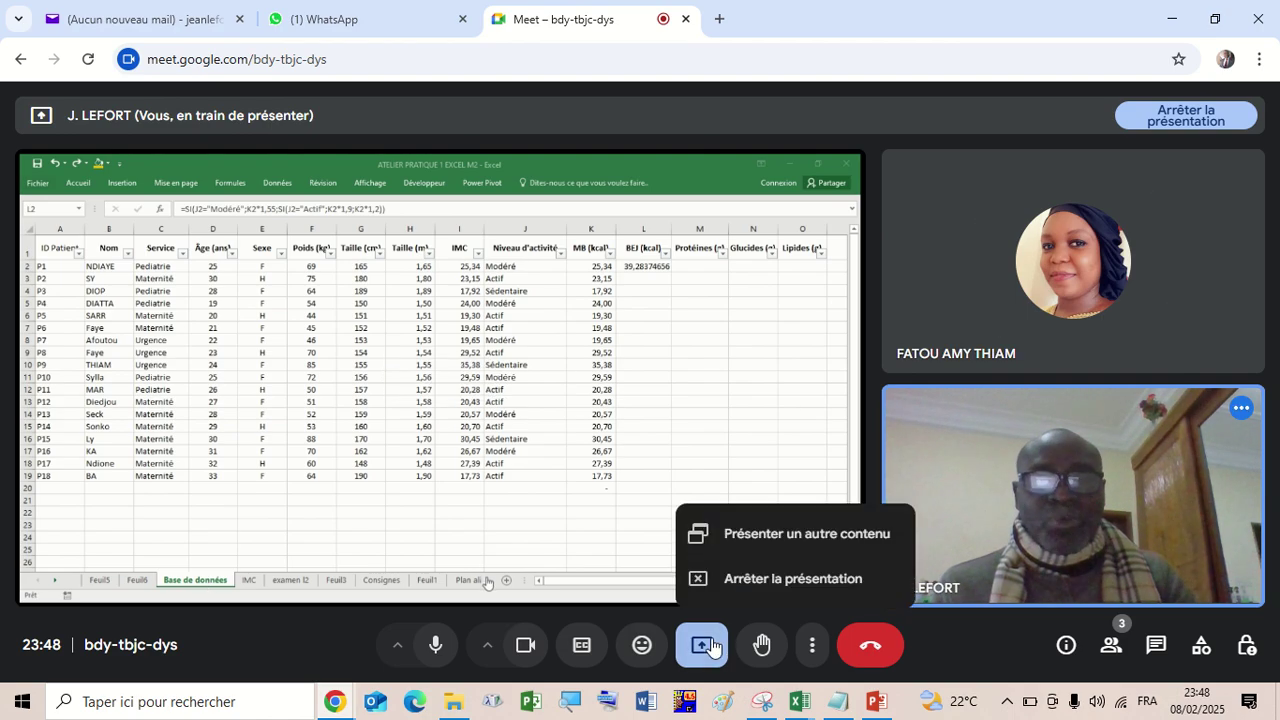
pyautogui.click(764, 577)
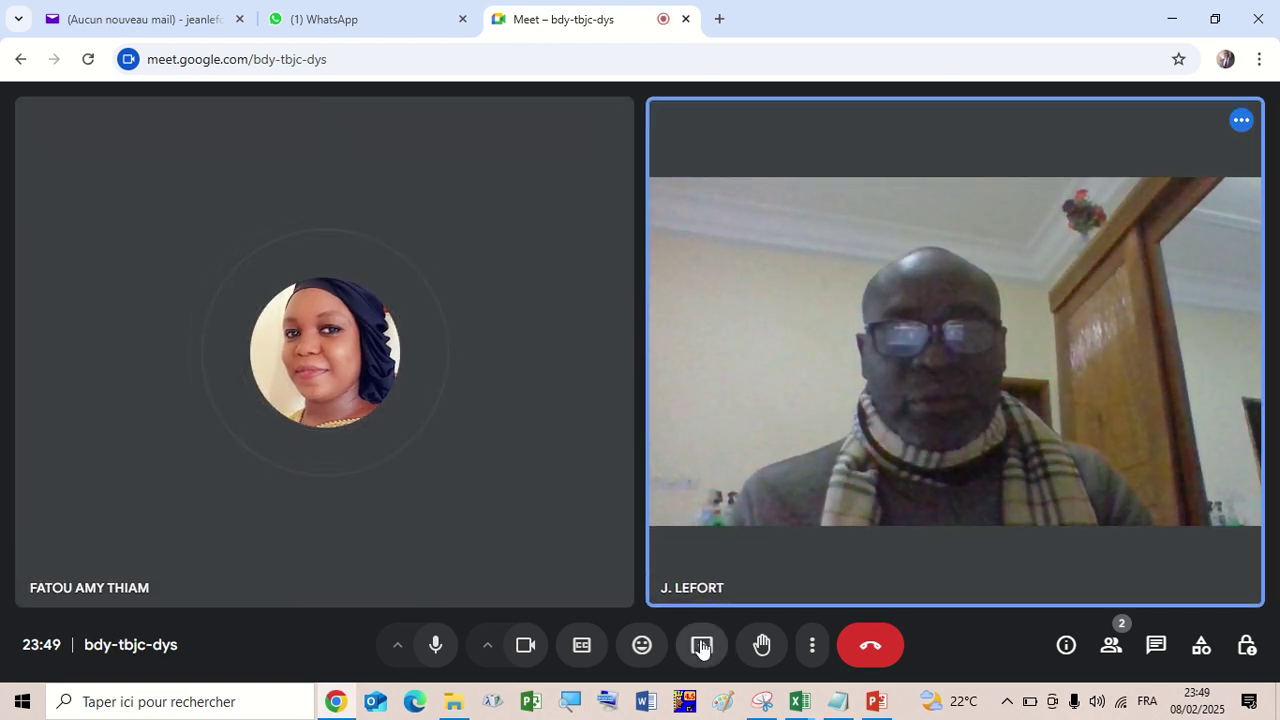
# Start a new presentation in the Meet call that shares the entire screen.
pyautogui.click(701, 645)
pyautogui.click(815, 170)
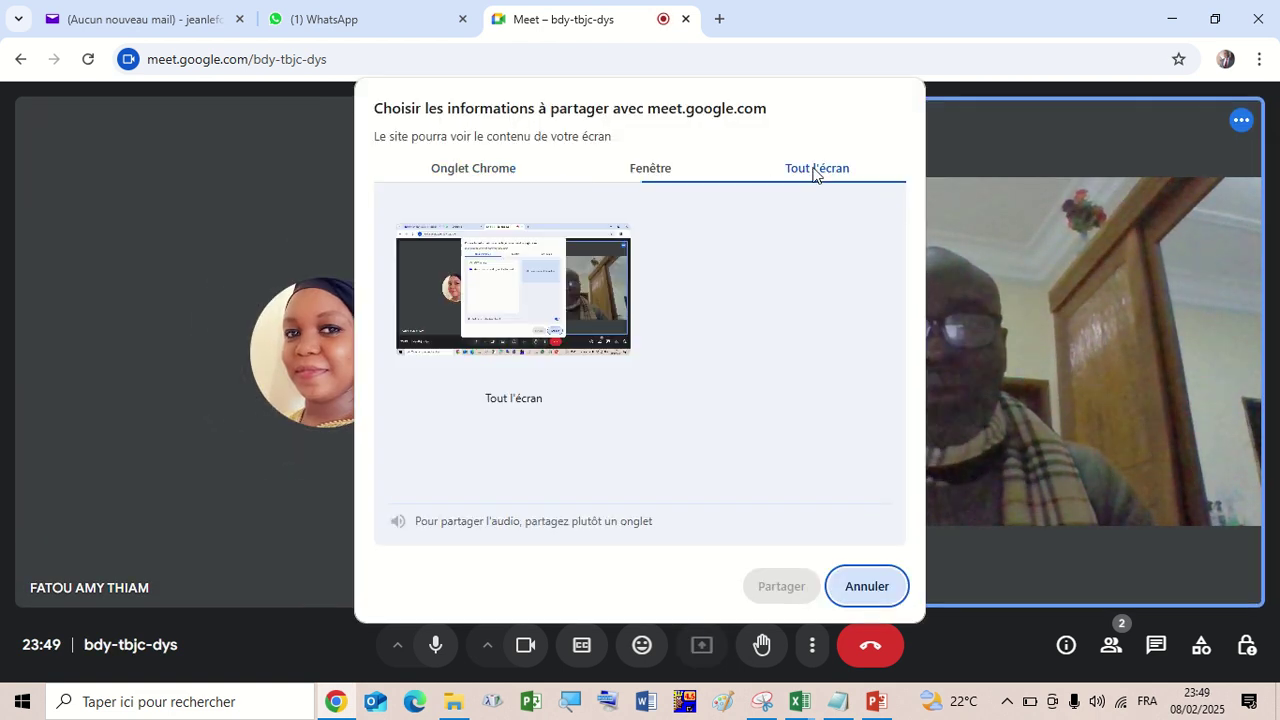
pyautogui.click(553, 271)
pyautogui.click(782, 585)
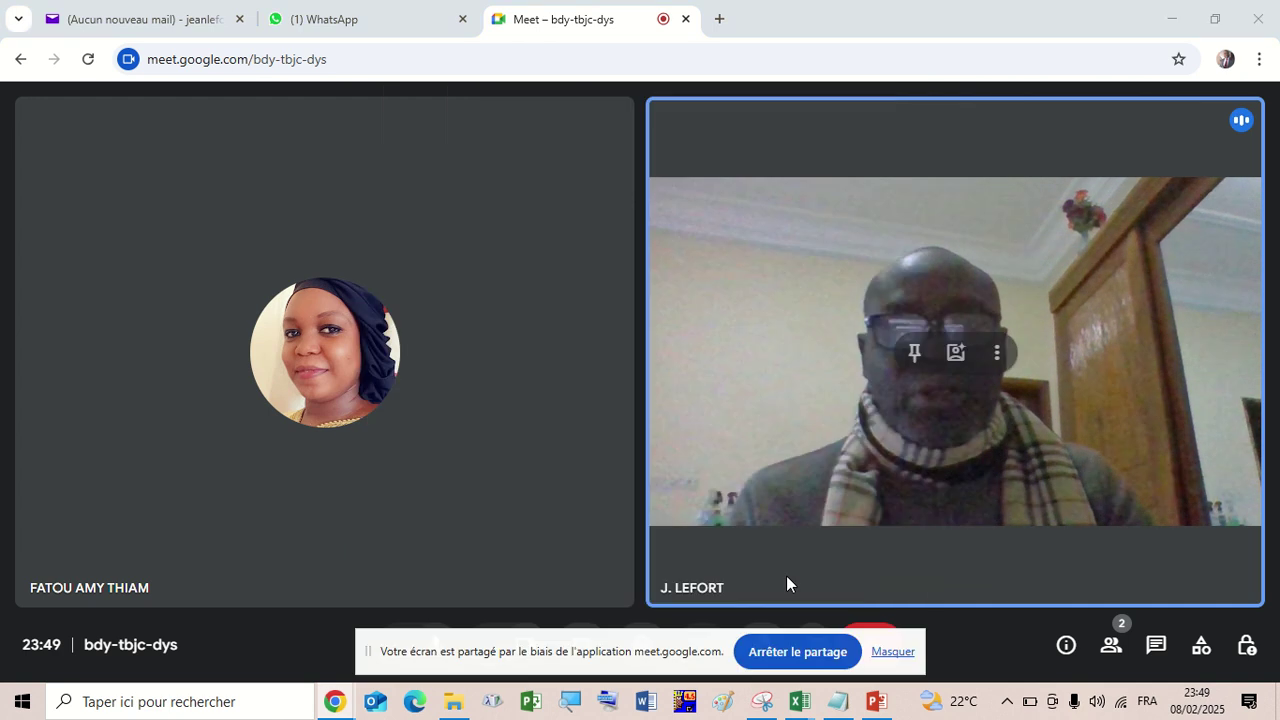
# Hide the screen-sharing notice and switch to the ATELIER PRATIQUE 1 EXCEL M2 workbook in Excel.
pyautogui.click(893, 652)
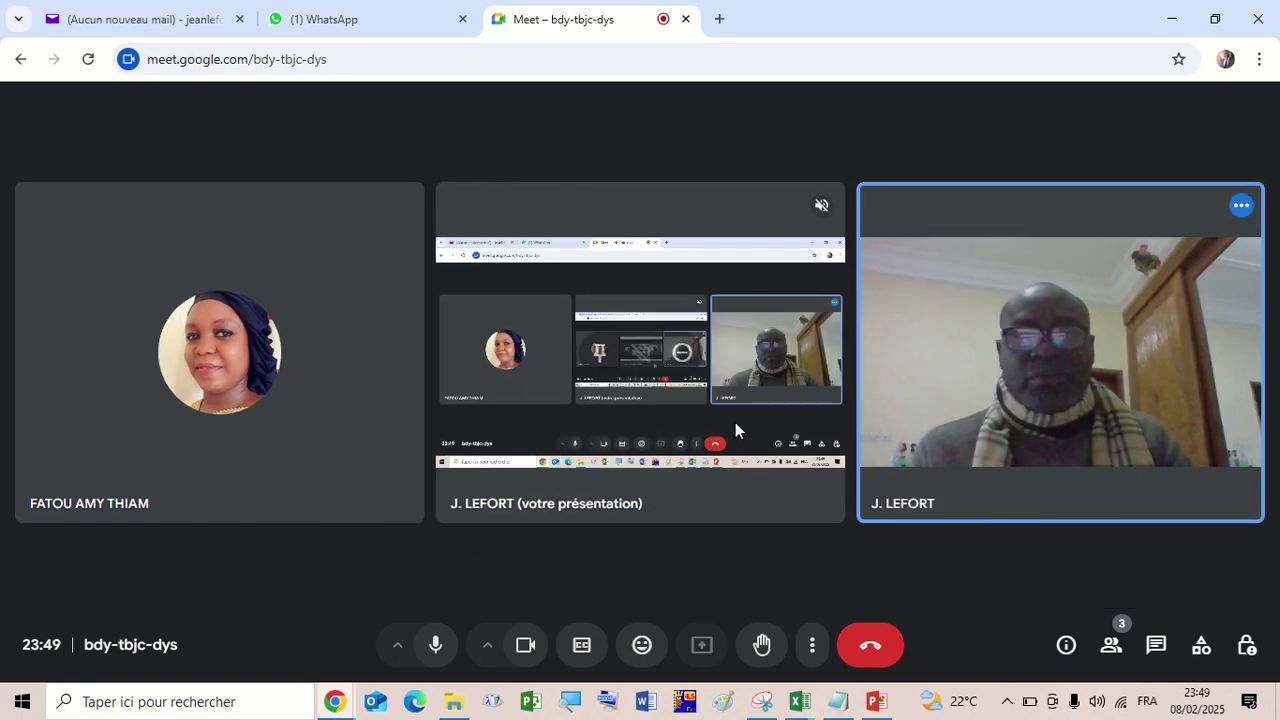
pyautogui.click(800, 700)
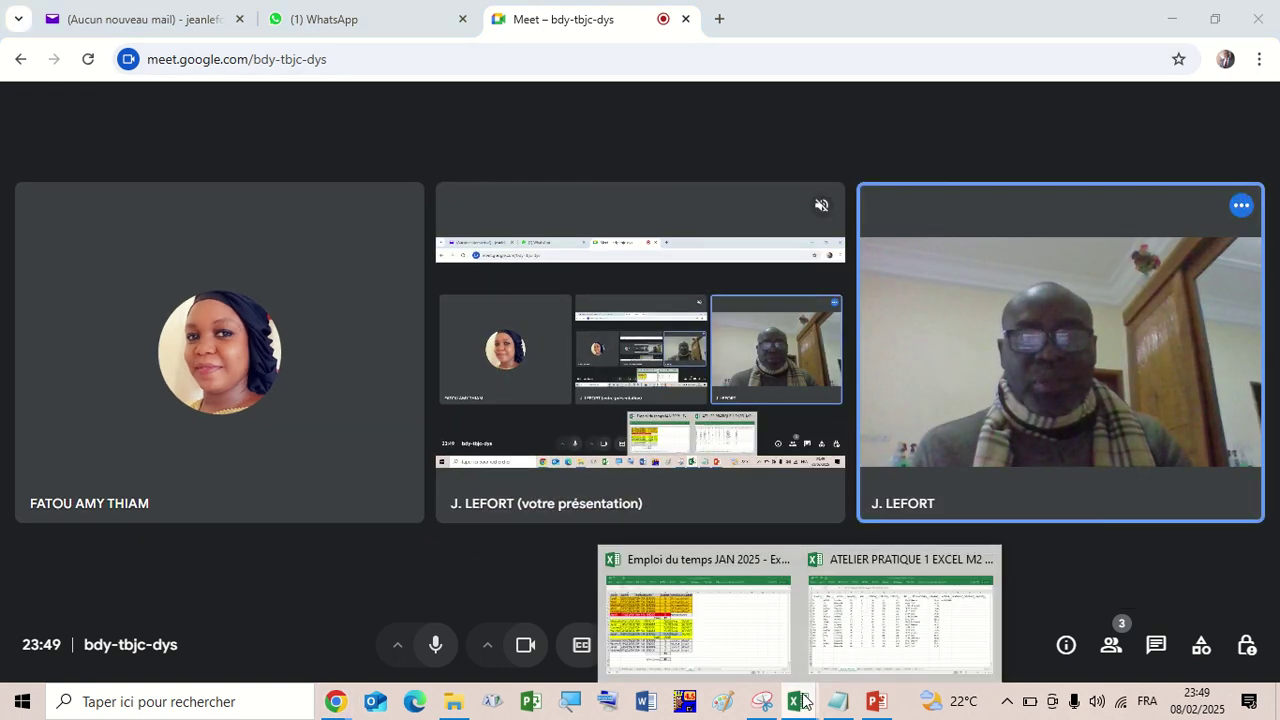
pyautogui.click(840, 612)
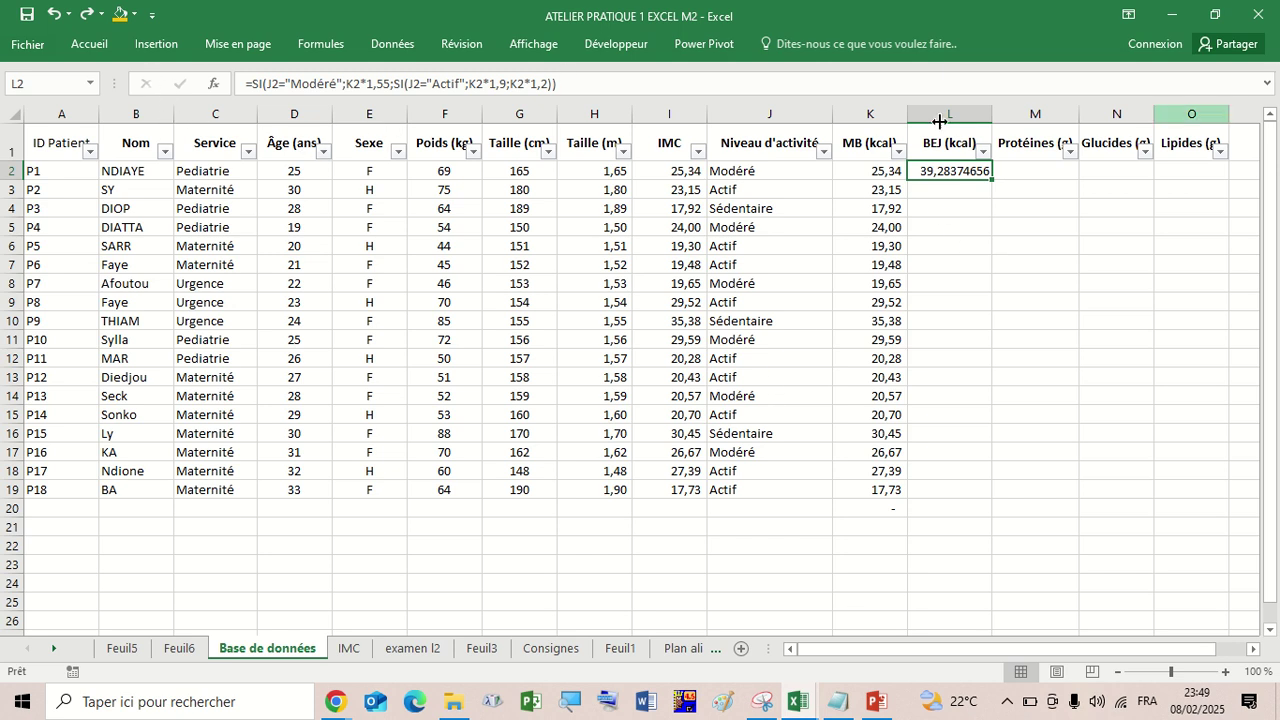
# Expand the collapsed Excel ribbon and keep it permanently displayed above the worksheet.
pyautogui.click(108, 50)
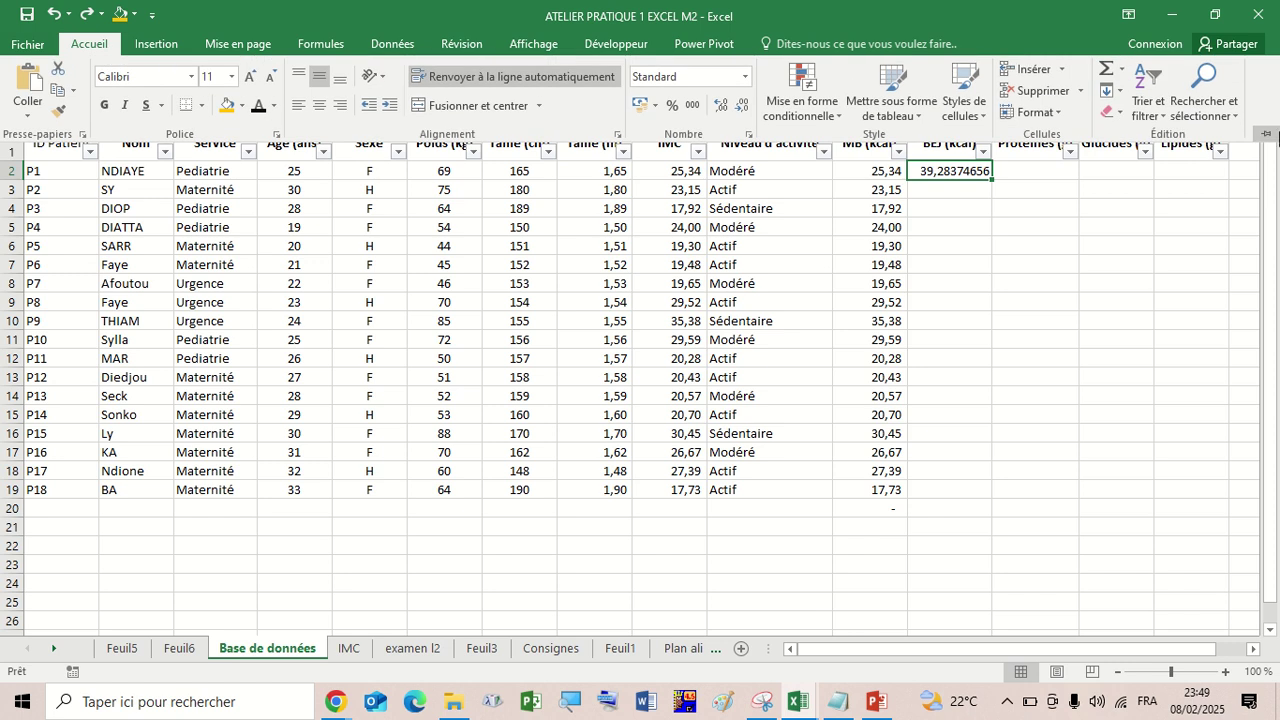
pyautogui.click(1265, 132)
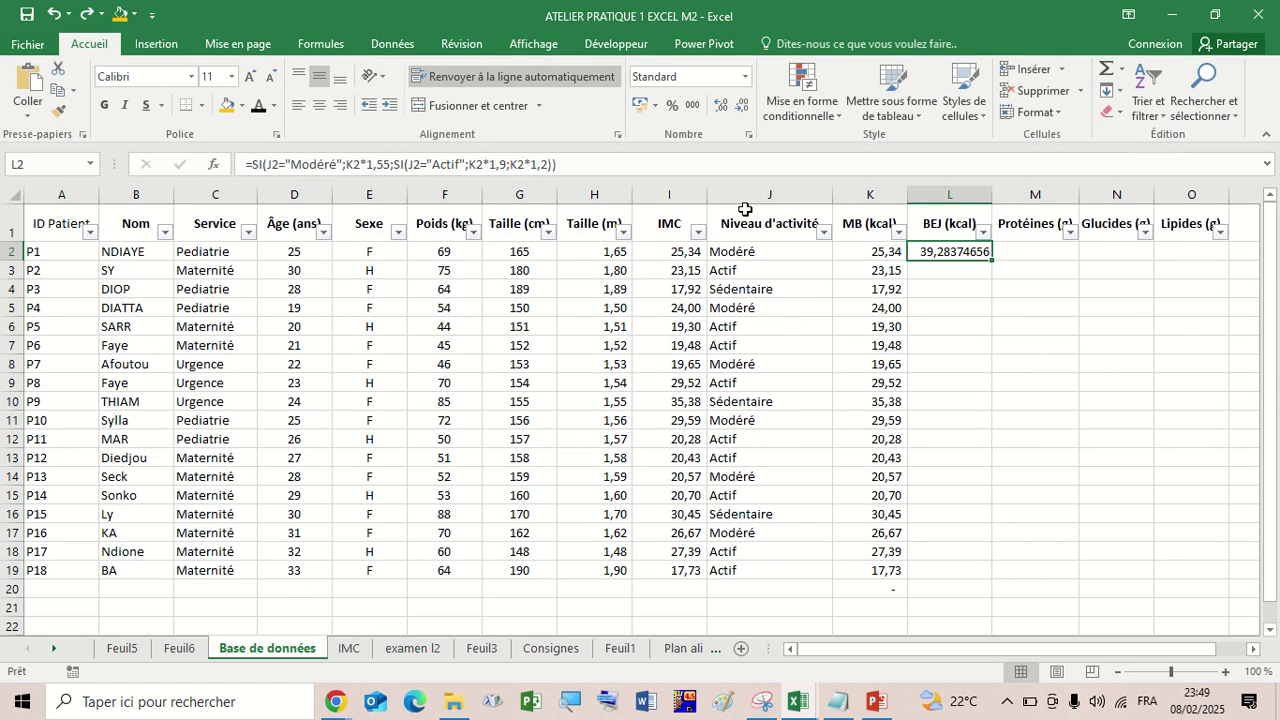
# Examine the logical test, true value and nested false value of the SI function in L2, keeping the formula as is.
pyautogui.click(250, 165)
pyautogui.click(213, 164)
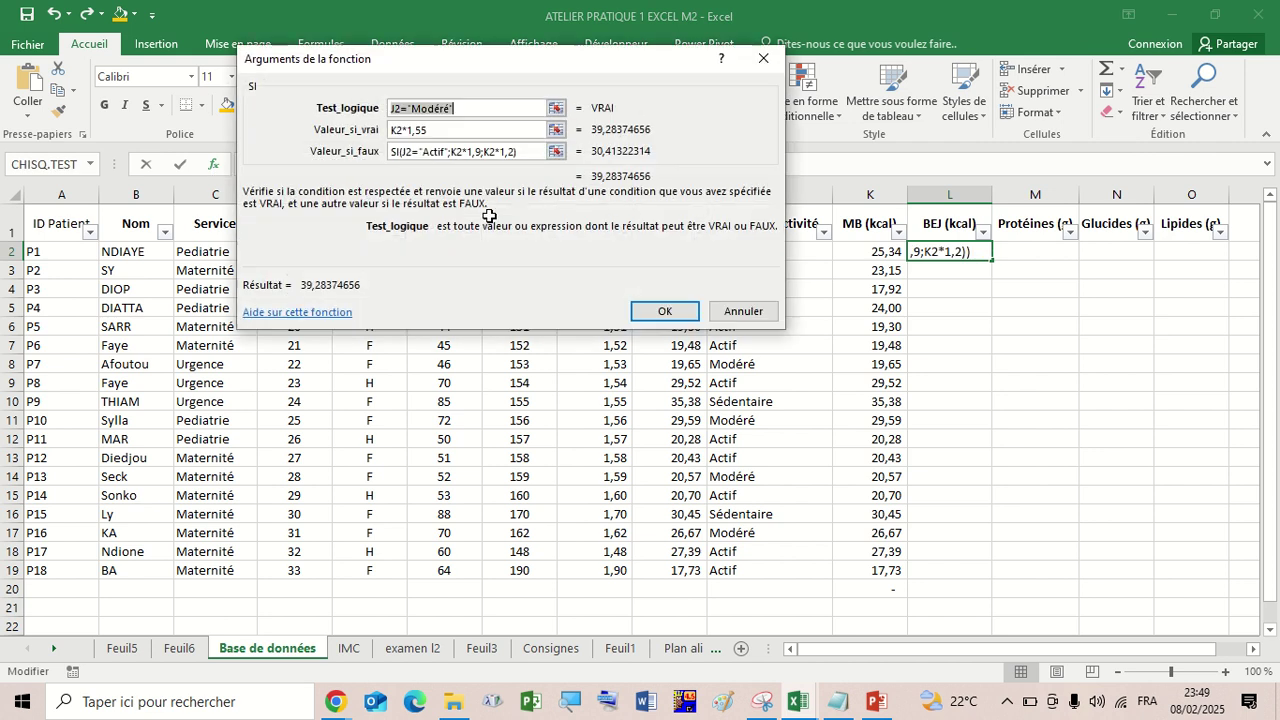
pyautogui.moveTo(512, 61); pyautogui.dragTo(839, 299)
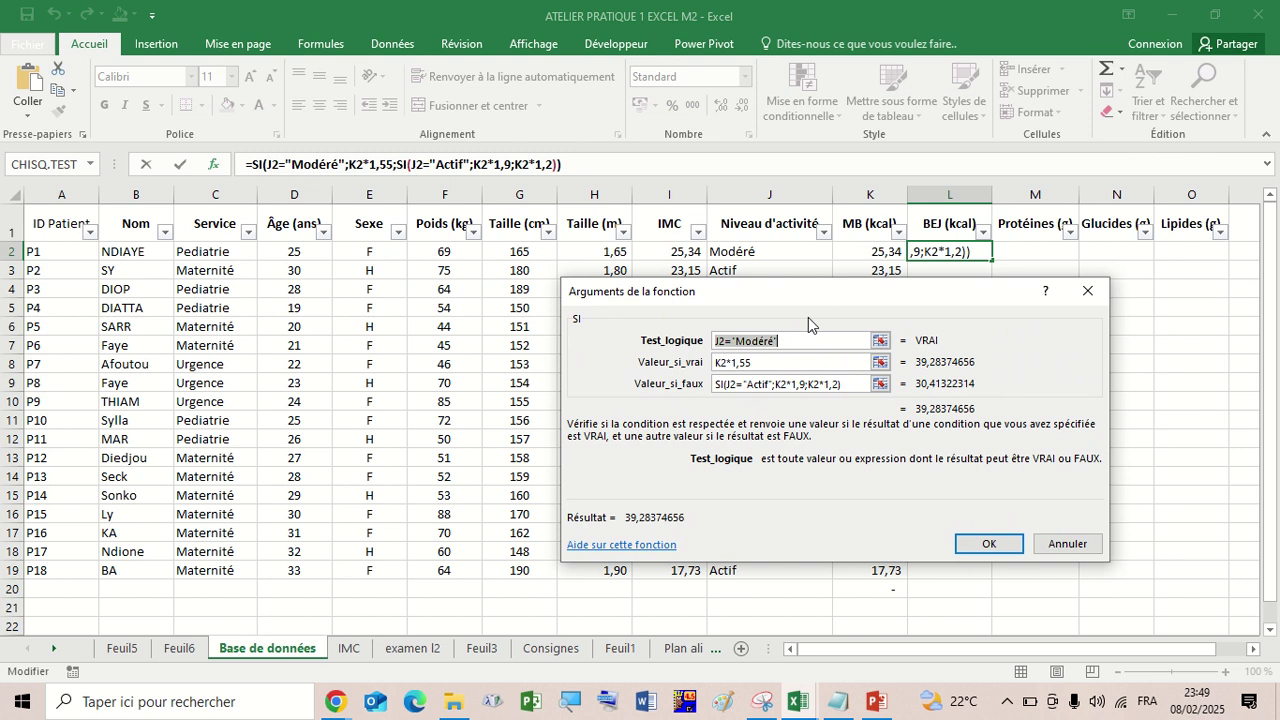
pyautogui.click(793, 336)
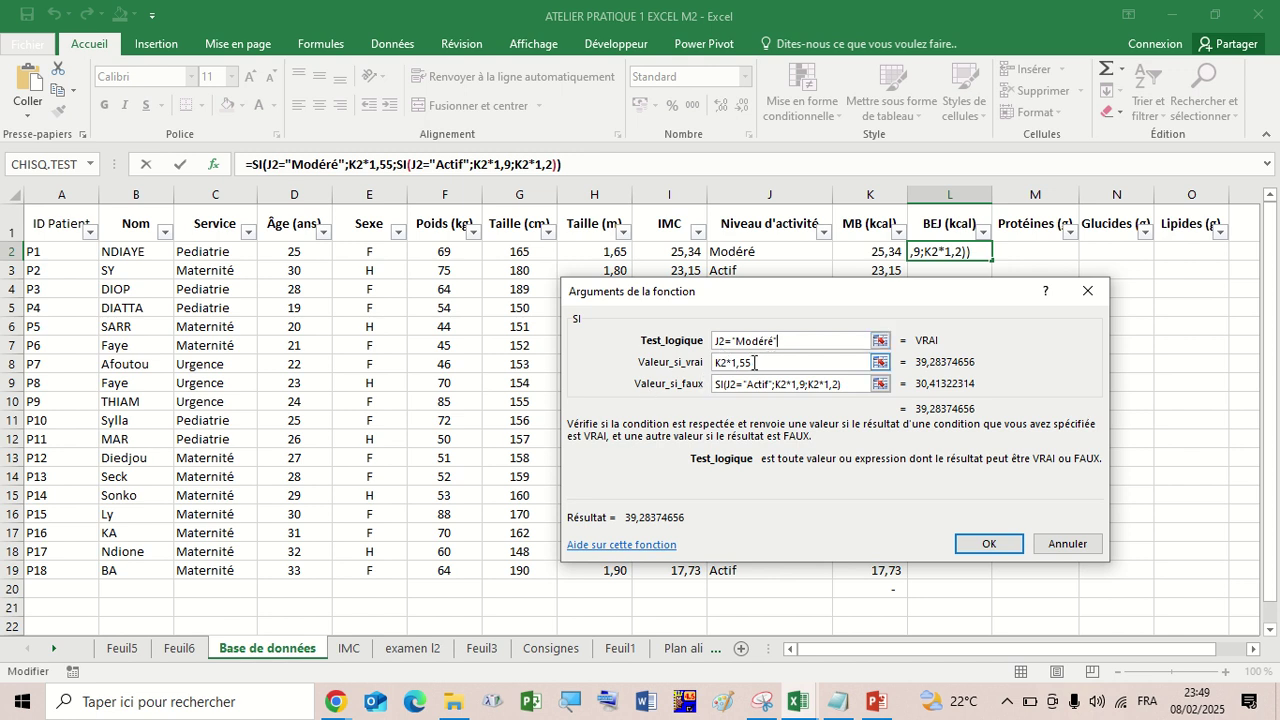
pyautogui.click(753, 362)
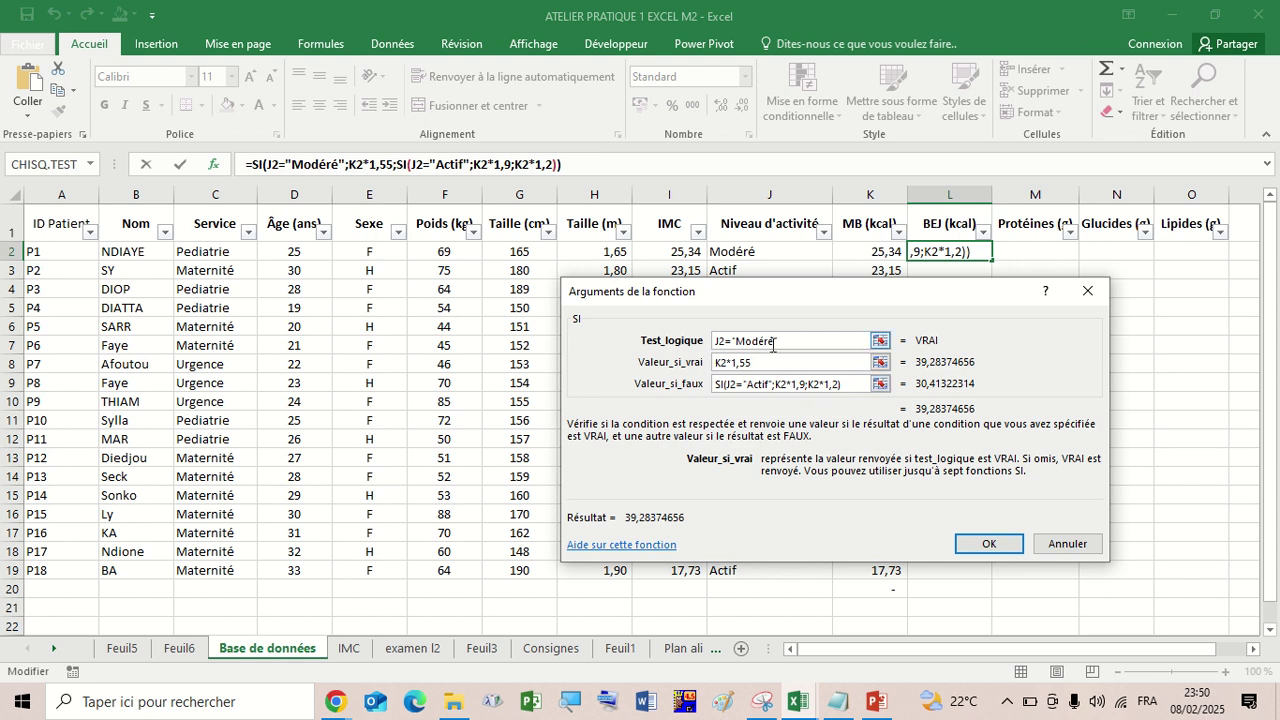
pyautogui.click(844, 386)
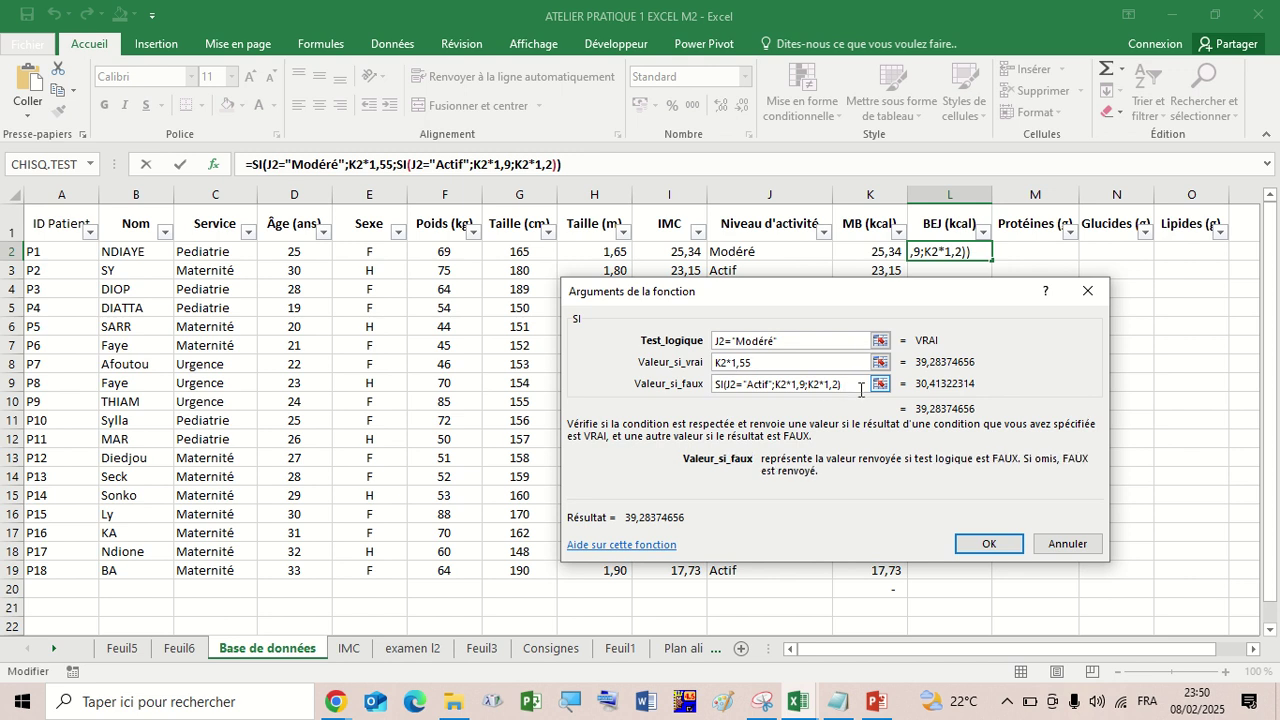
pyautogui.click(757, 364)
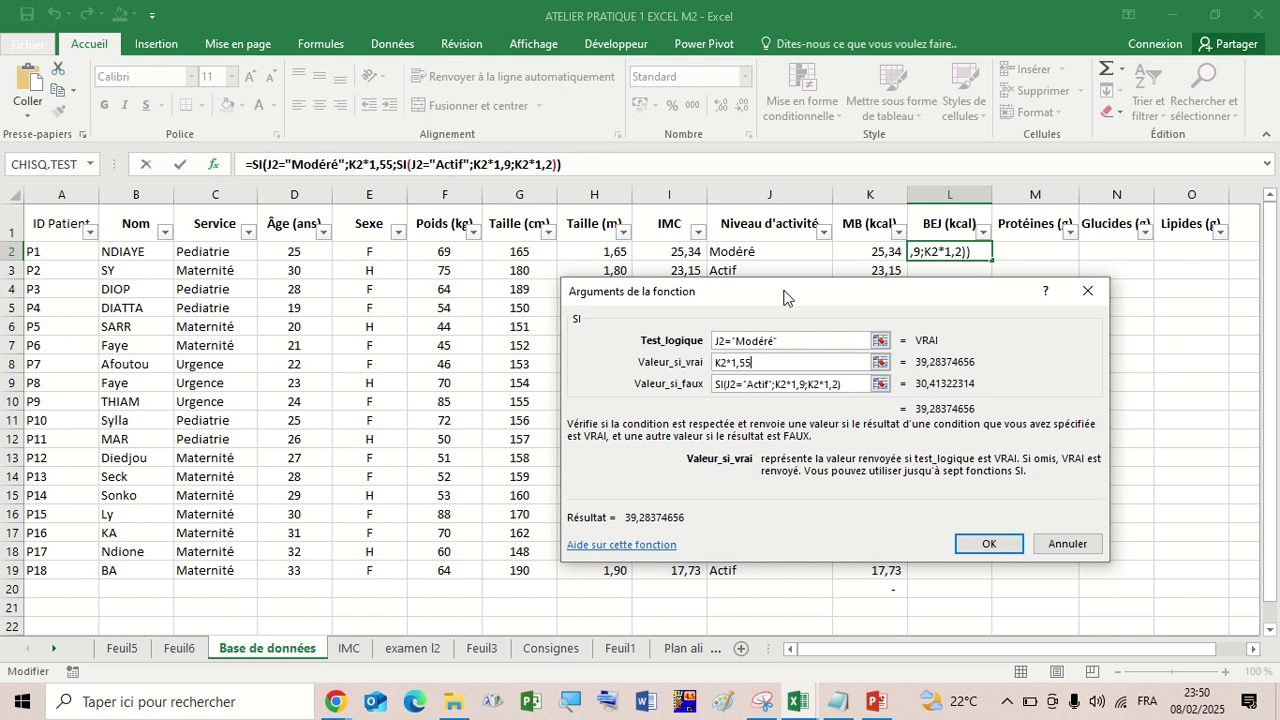
pyautogui.moveTo(785, 297); pyautogui.dragTo(748, 284)
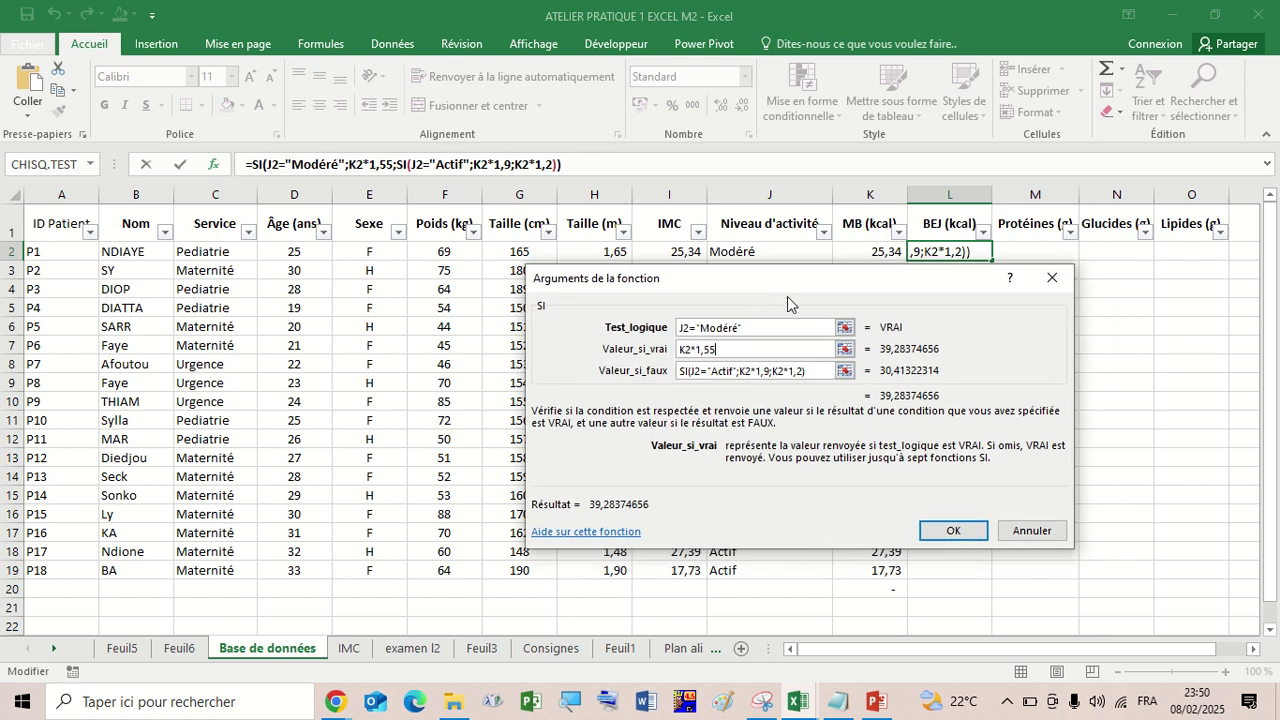
pyautogui.click(950, 530)
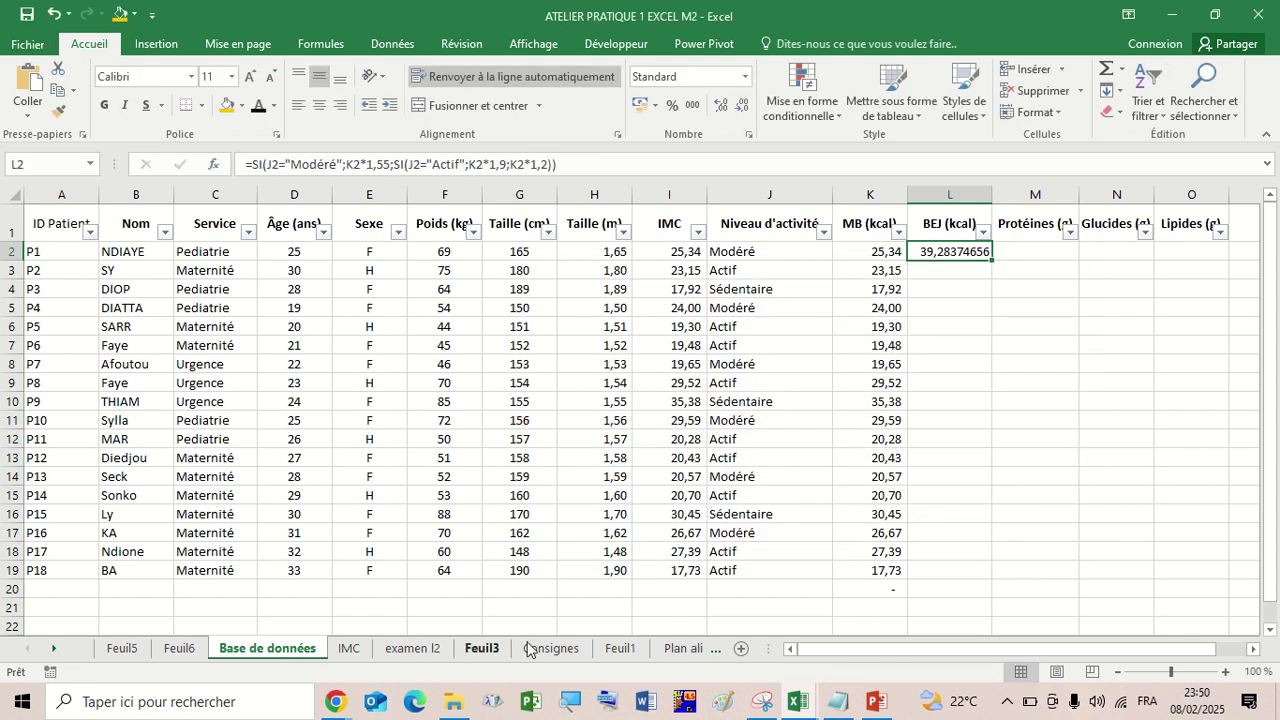
# Review the calculation rules on the Consignes sheet and the chart on the IMC sheet, and return to Base de données.
pyautogui.click(567, 647)
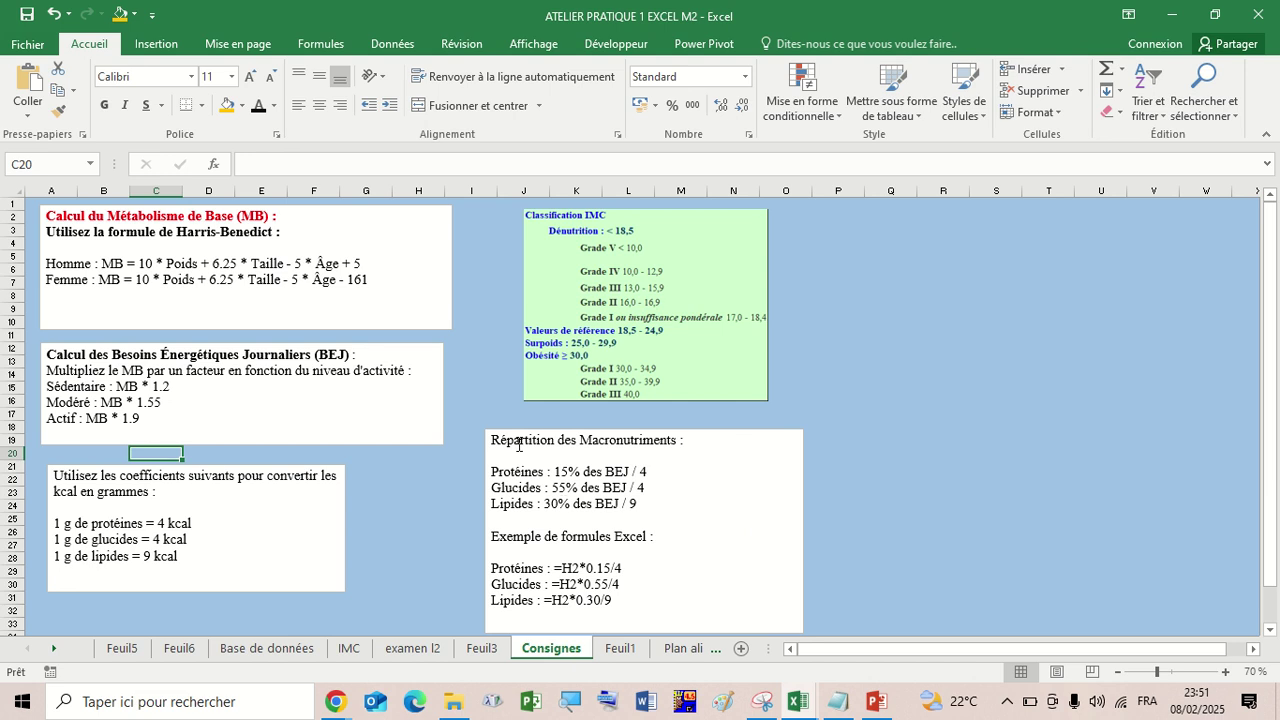
pyautogui.click(601, 245)
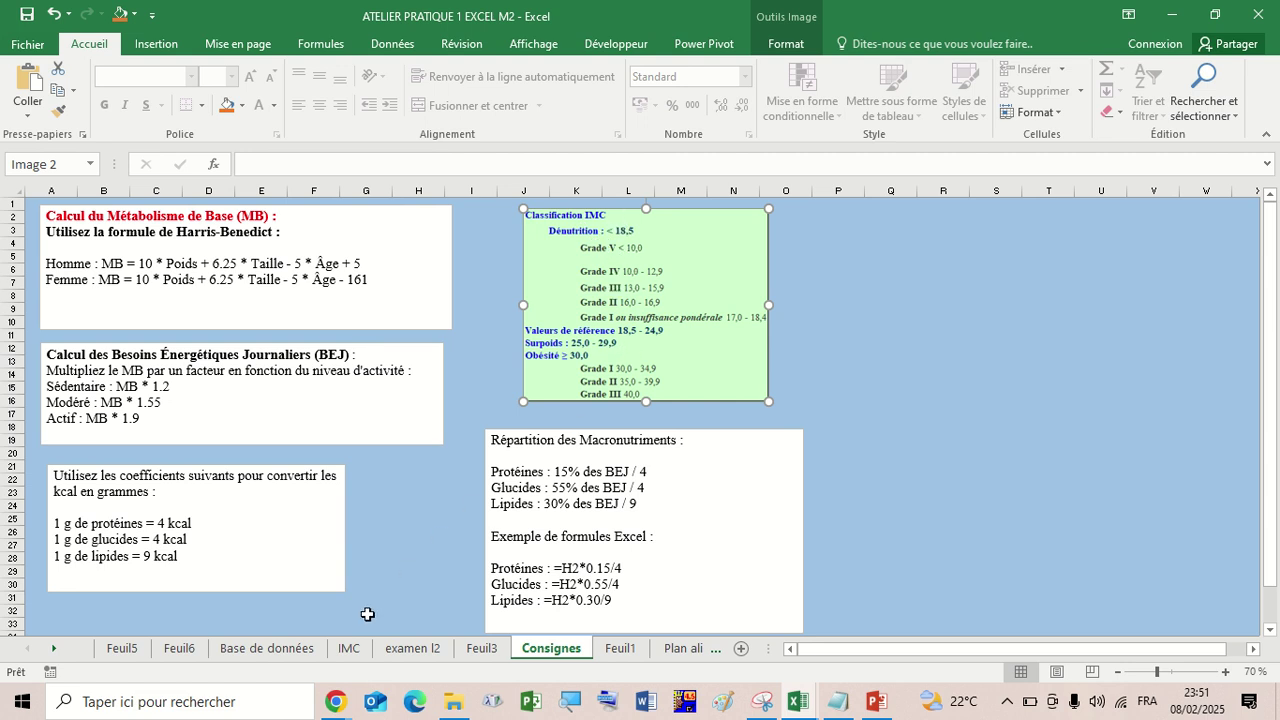
pyautogui.click(349, 650)
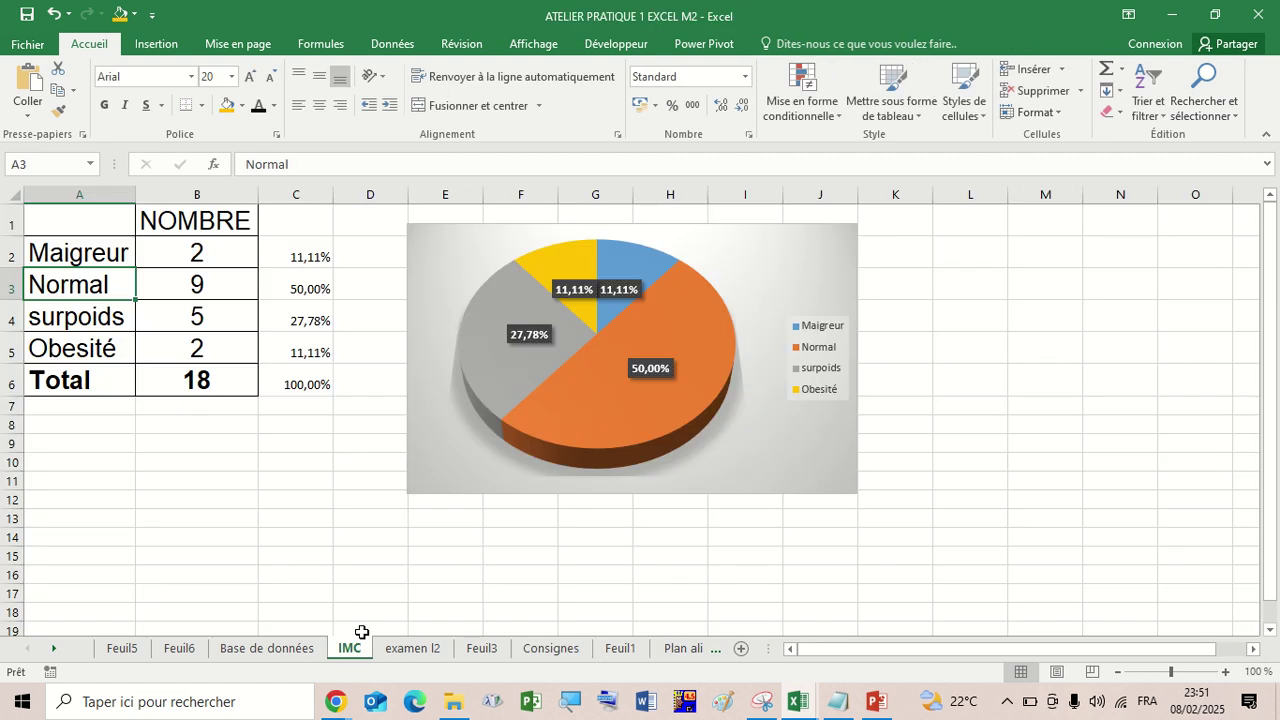
pyautogui.click(266, 649)
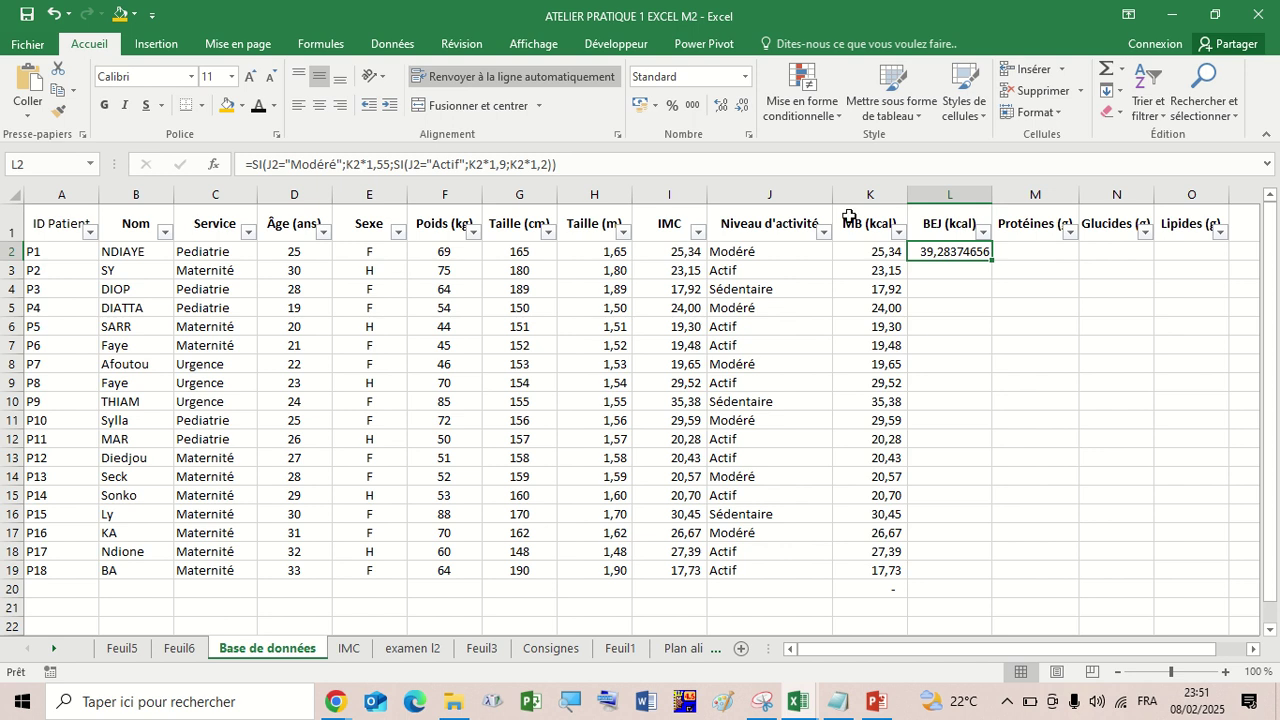
# Look at the Protéines column and examine the cell references of the BEJ formula in L2 without changing it.
pyautogui.click(1045, 189)
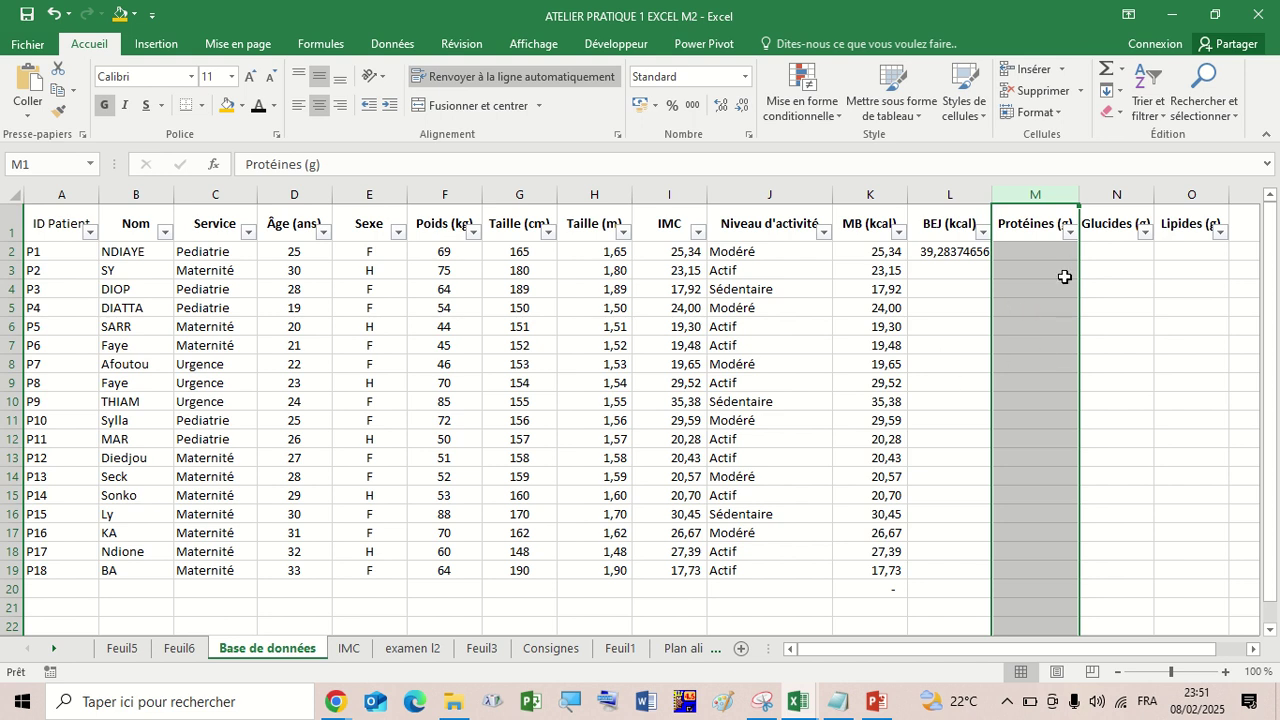
pyautogui.doubleClick(955, 253)
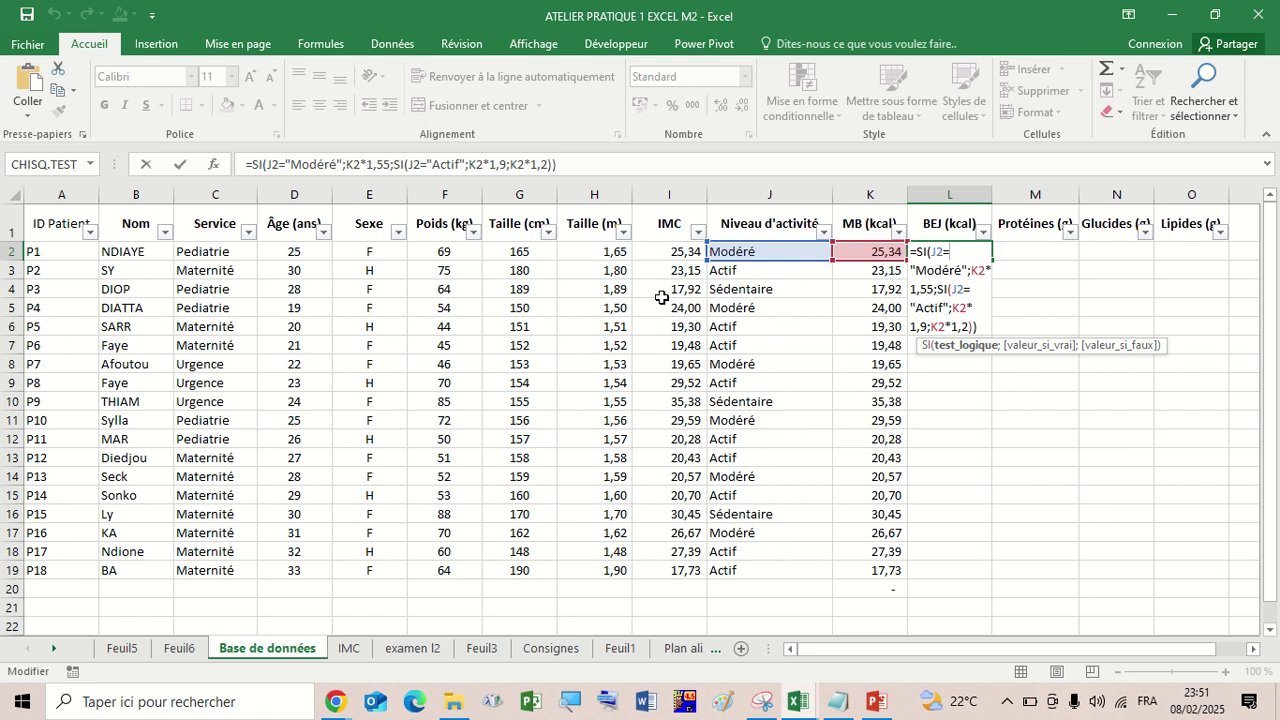
pyautogui.hotkey('ctrl', 'Return')
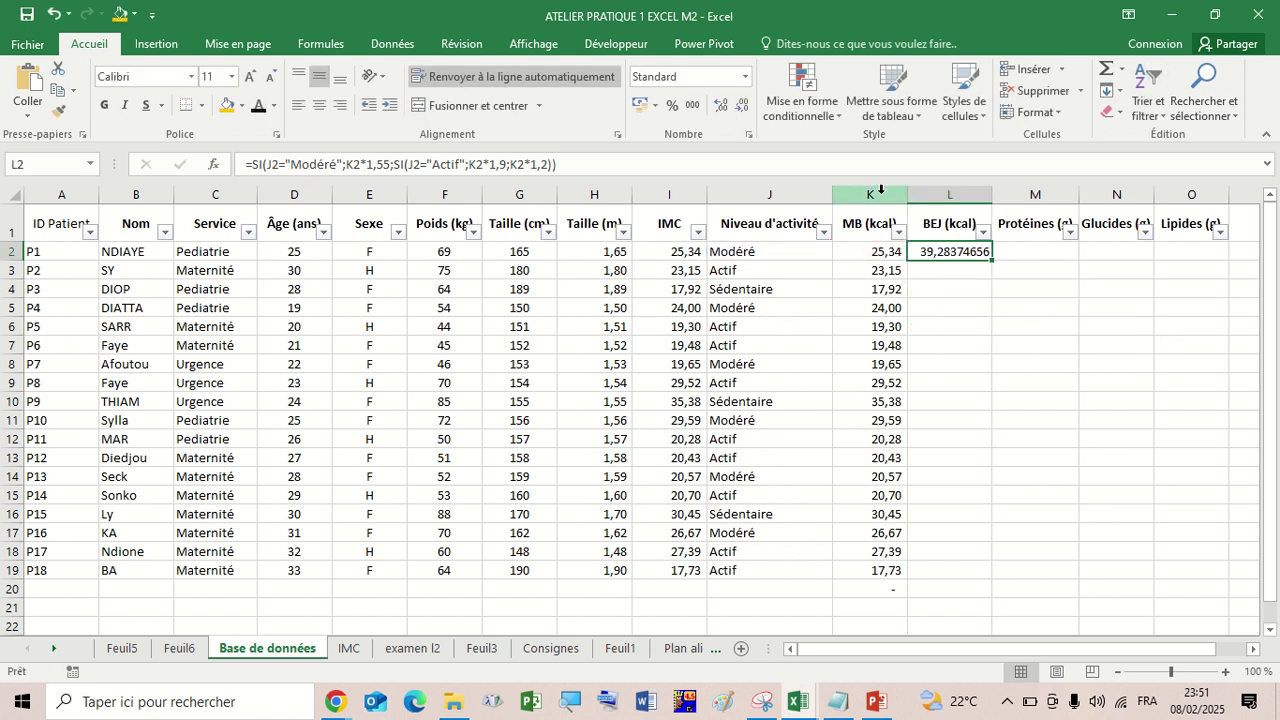
# Insert a column before Niveau d'activité and give it the header OBS IMC.
pyautogui.click(792, 187)
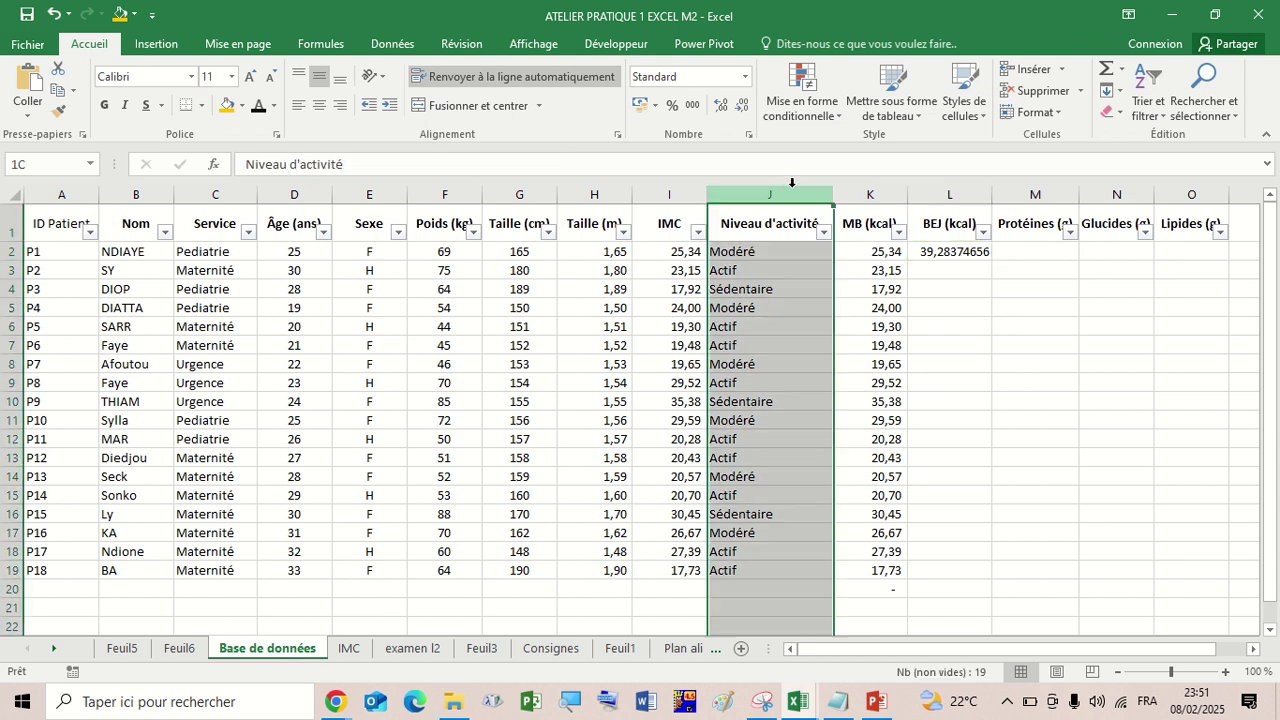
pyautogui.rightClick(744, 272)
pyautogui.click(776, 404)
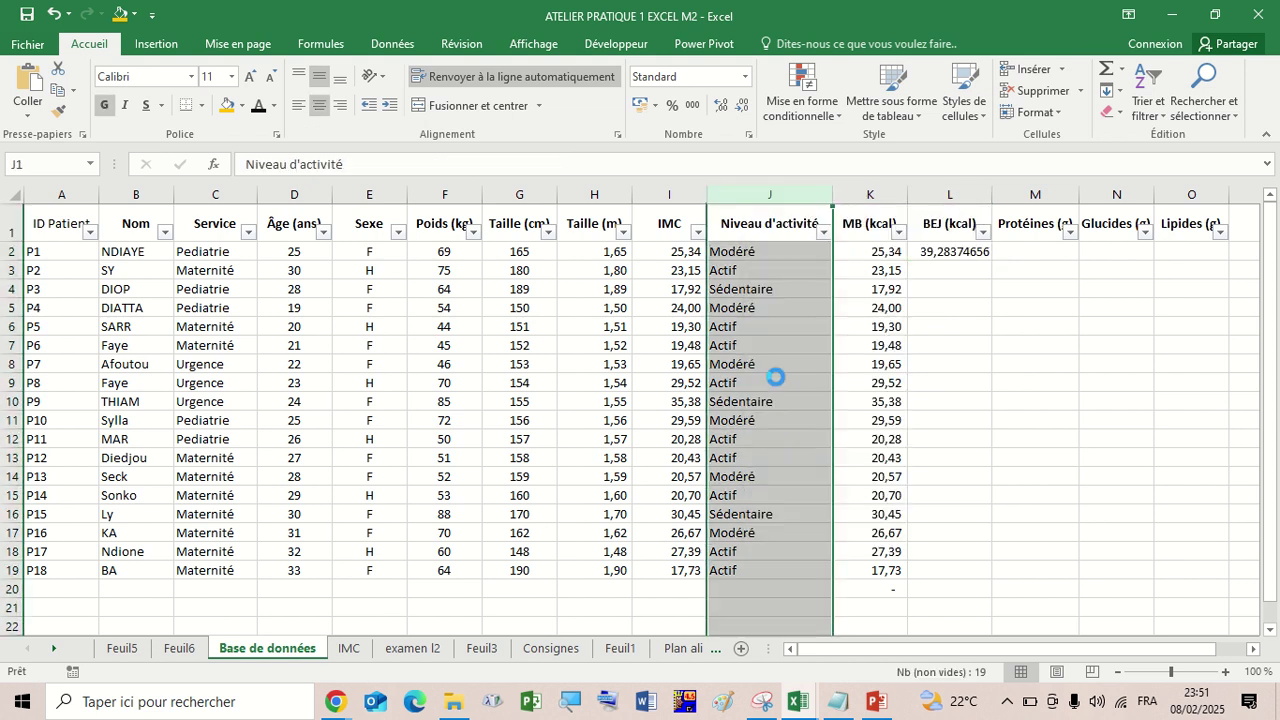
pyautogui.click(741, 231)
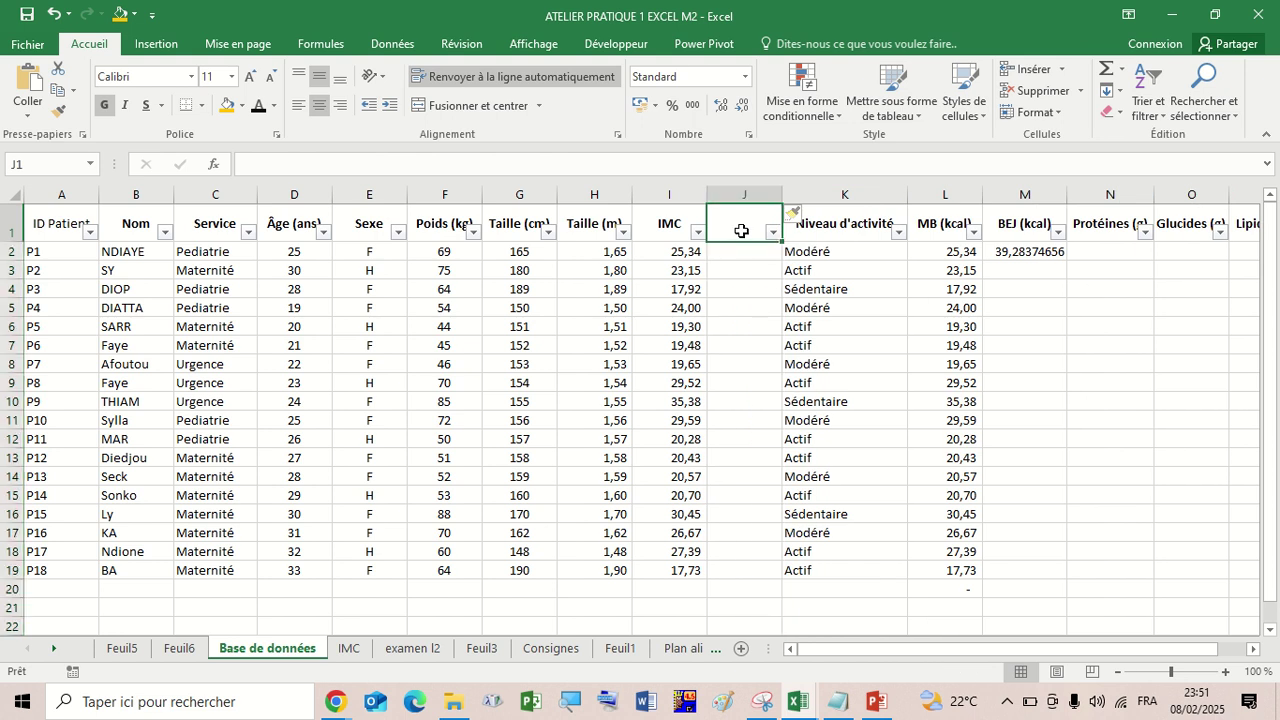
pyautogui.write('OBS')
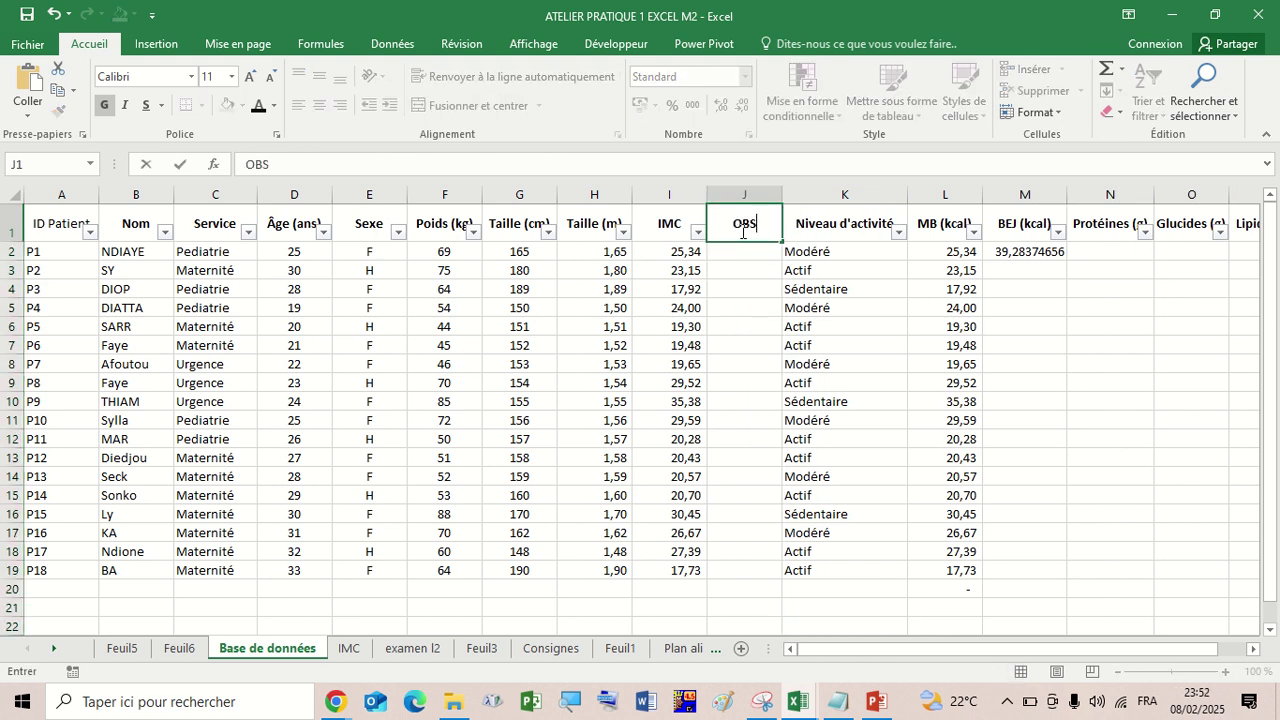
pyautogui.write(' IMC')
pyautogui.press('Return')
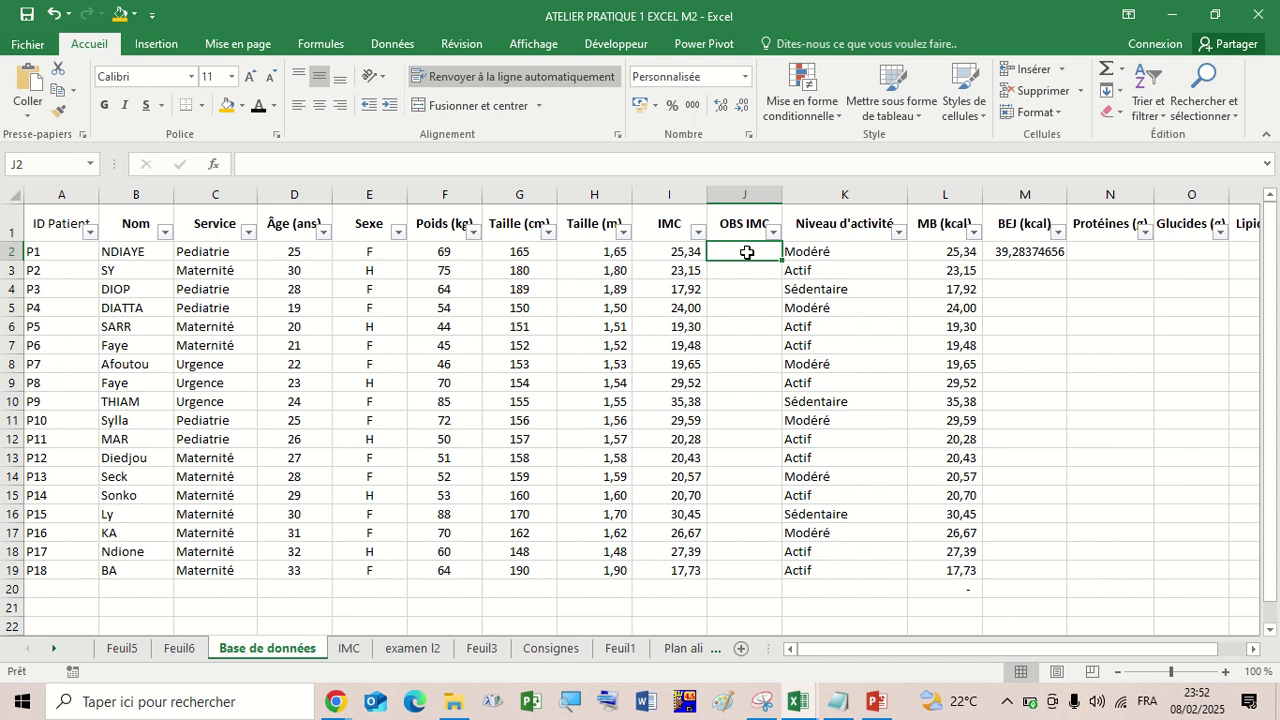
# Switch to the Google Meet call in Chrome and stop presenting the screen.
pyautogui.click(336, 702)
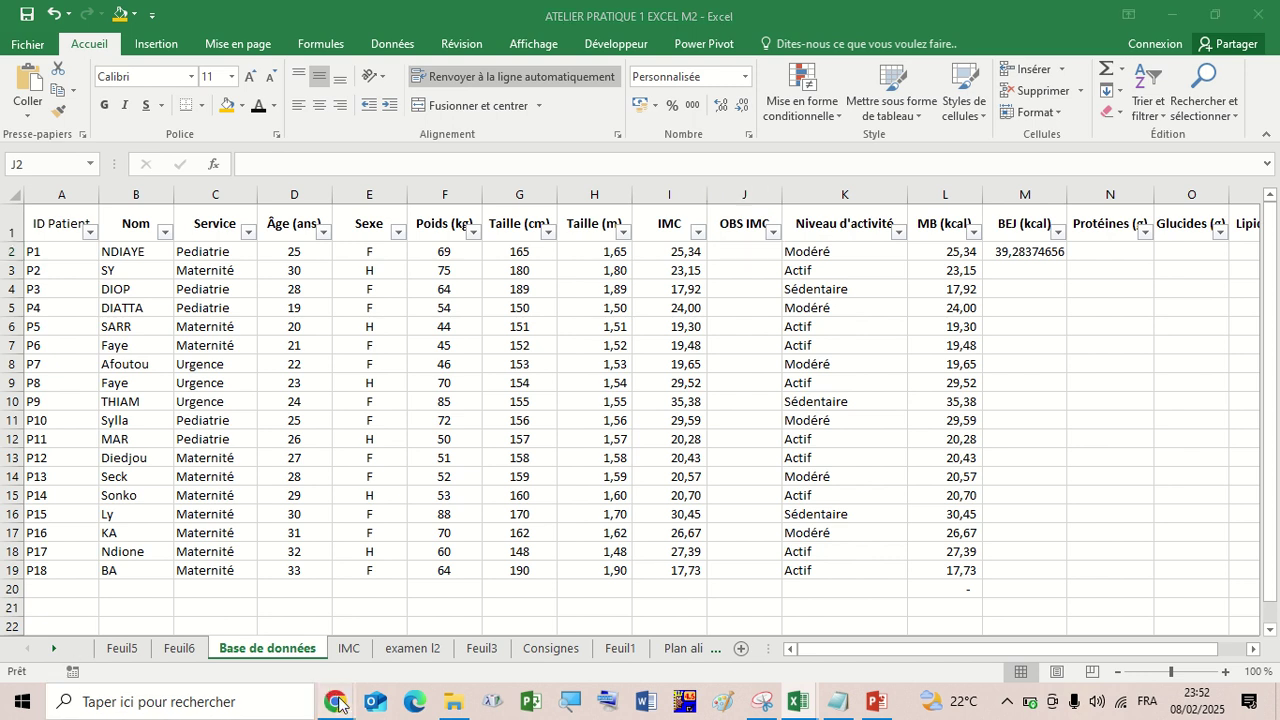
pyautogui.click(259, 641)
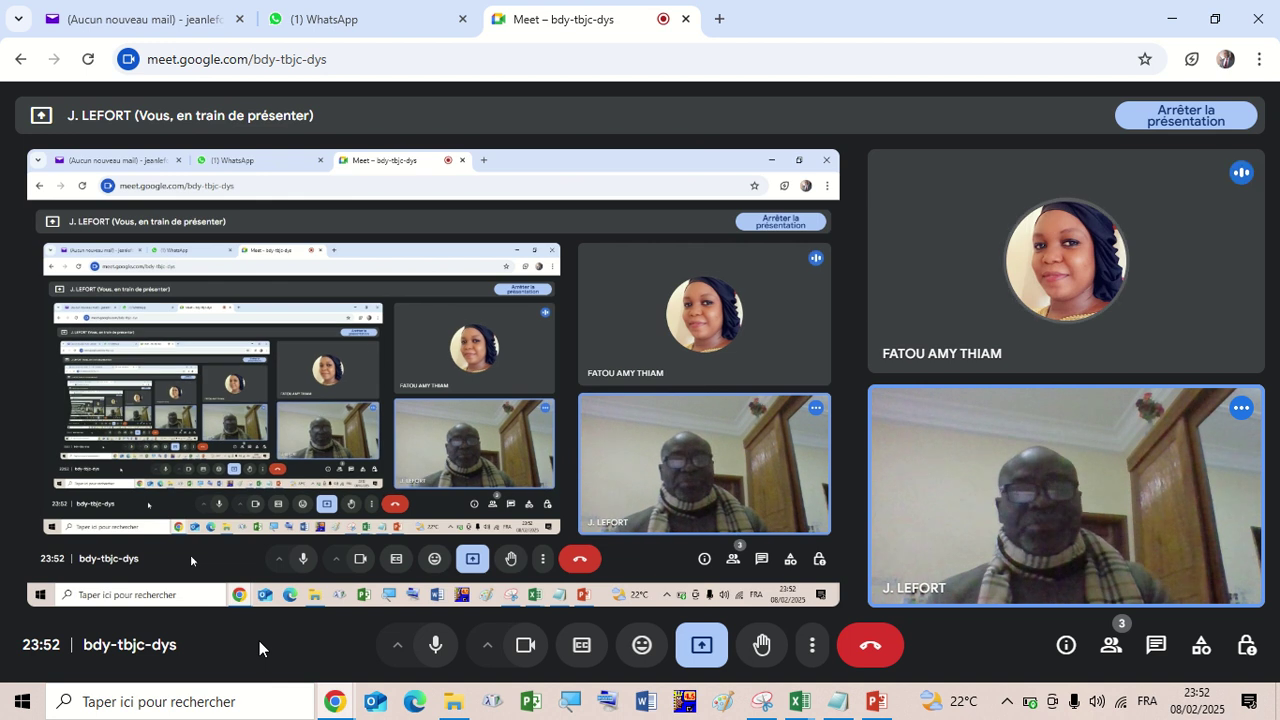
pyautogui.click(704, 648)
pyautogui.click(743, 591)
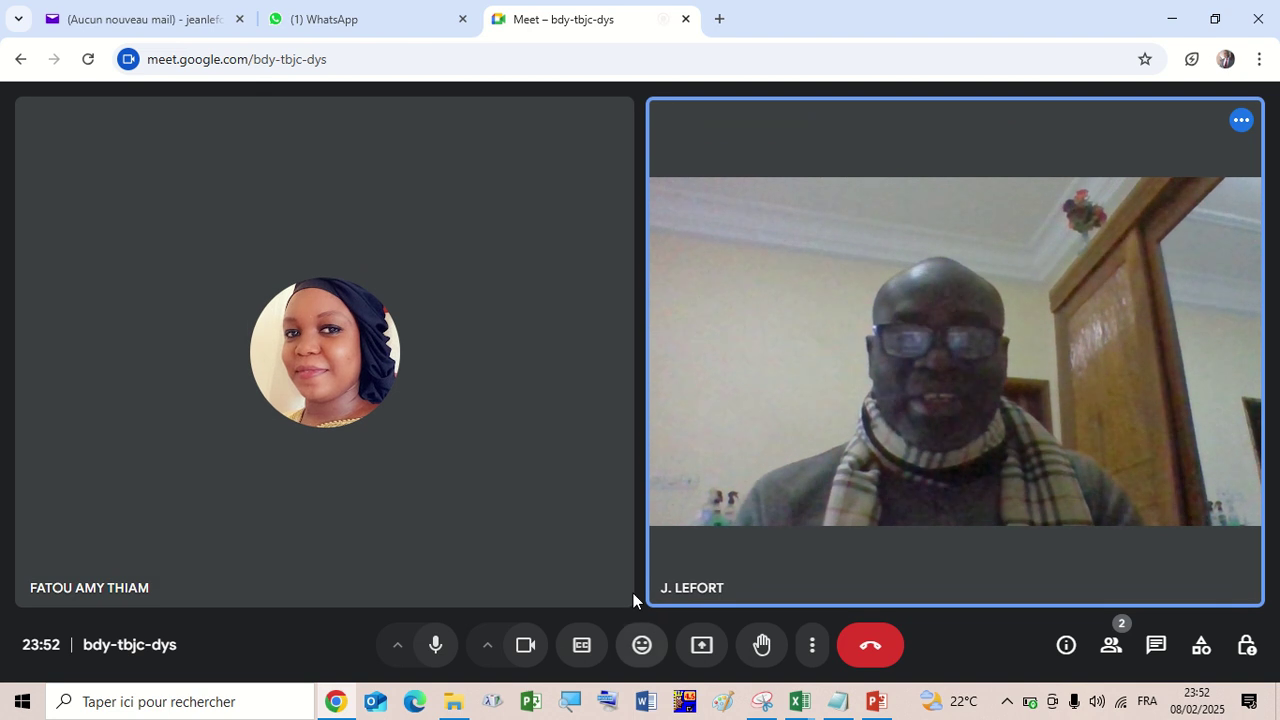
pyautogui.moveTo(633, 593)
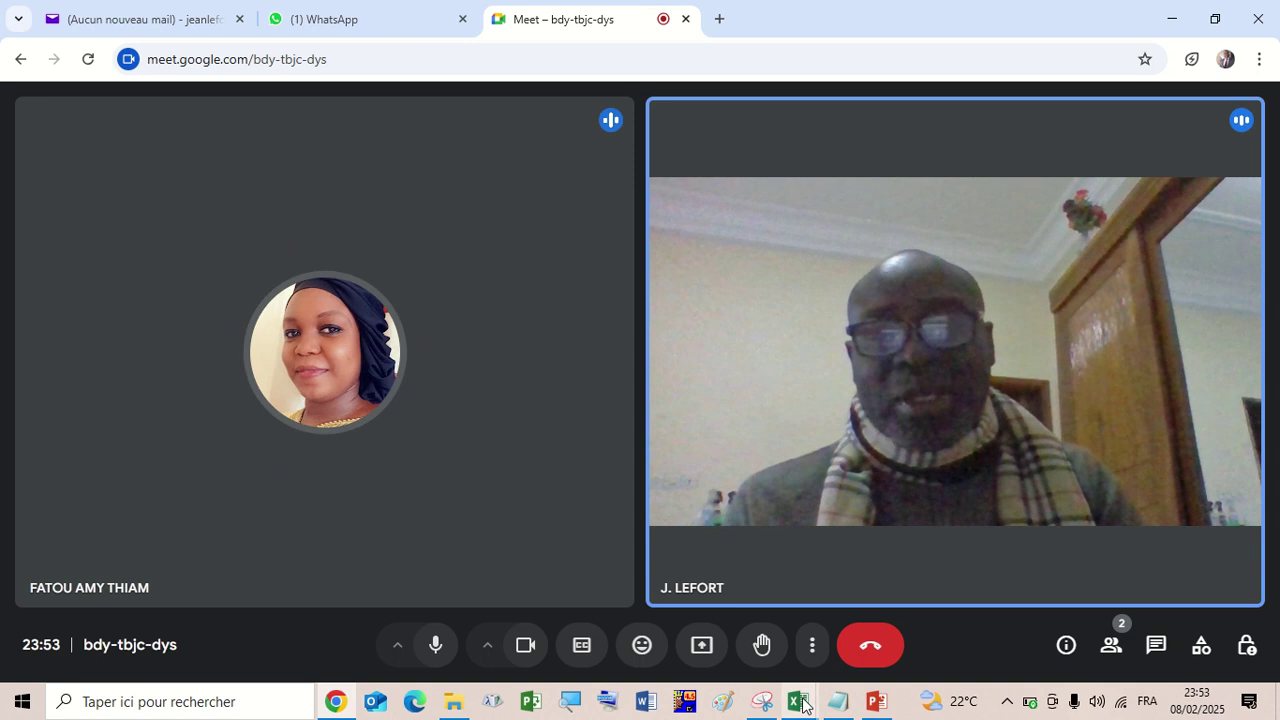
pyautogui.moveTo(806, 704)
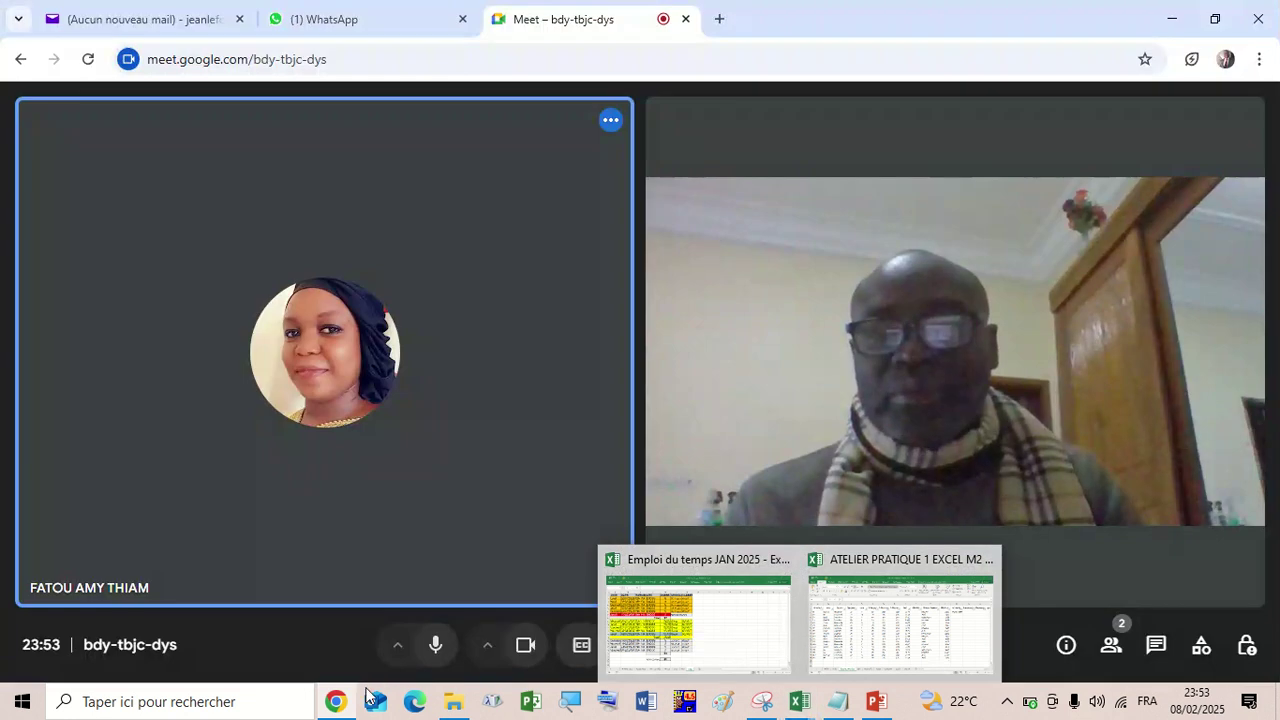
pyautogui.moveTo(336, 704)
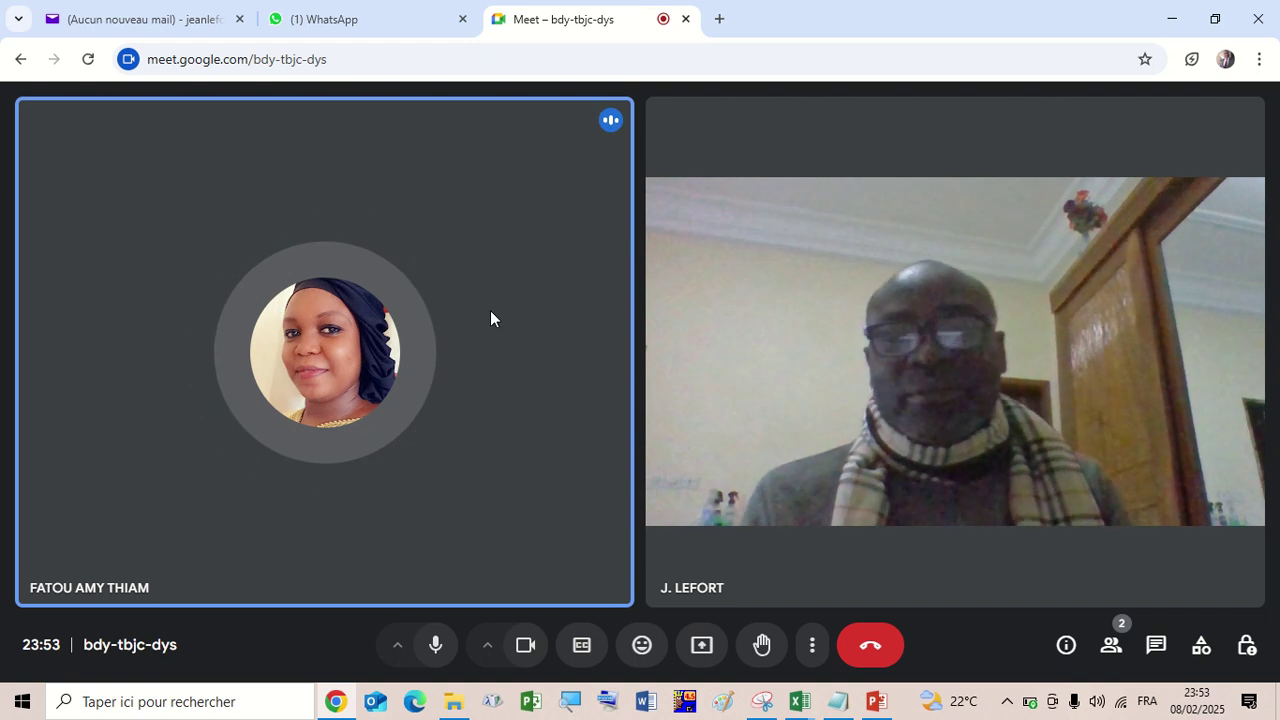
pyautogui.moveTo(631, 9)
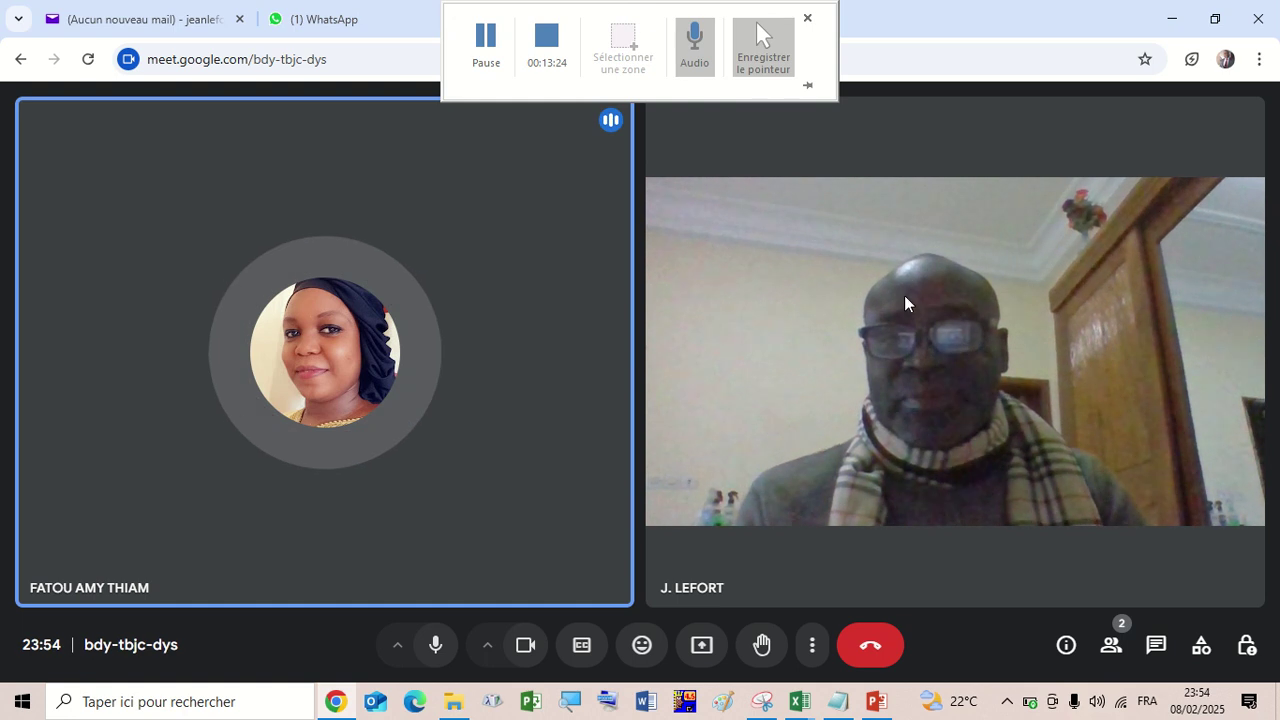
pyautogui.moveTo(900, 330)
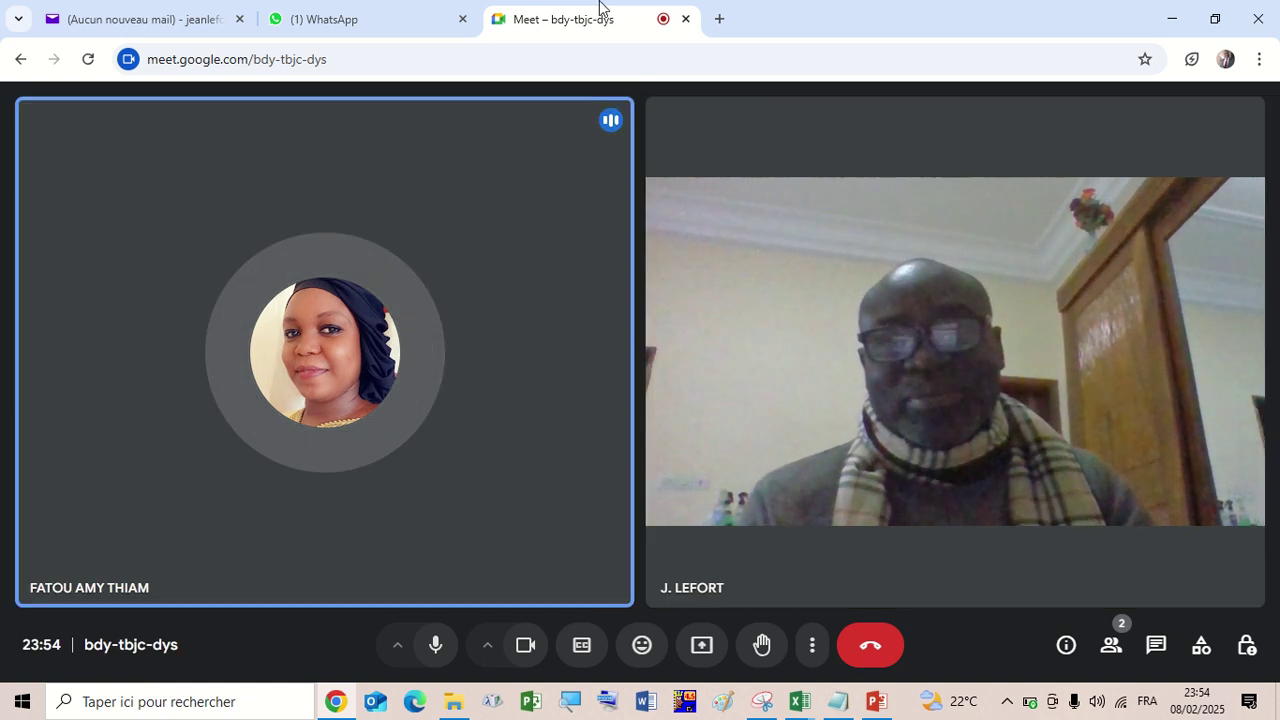
pyautogui.moveTo(605, 8)
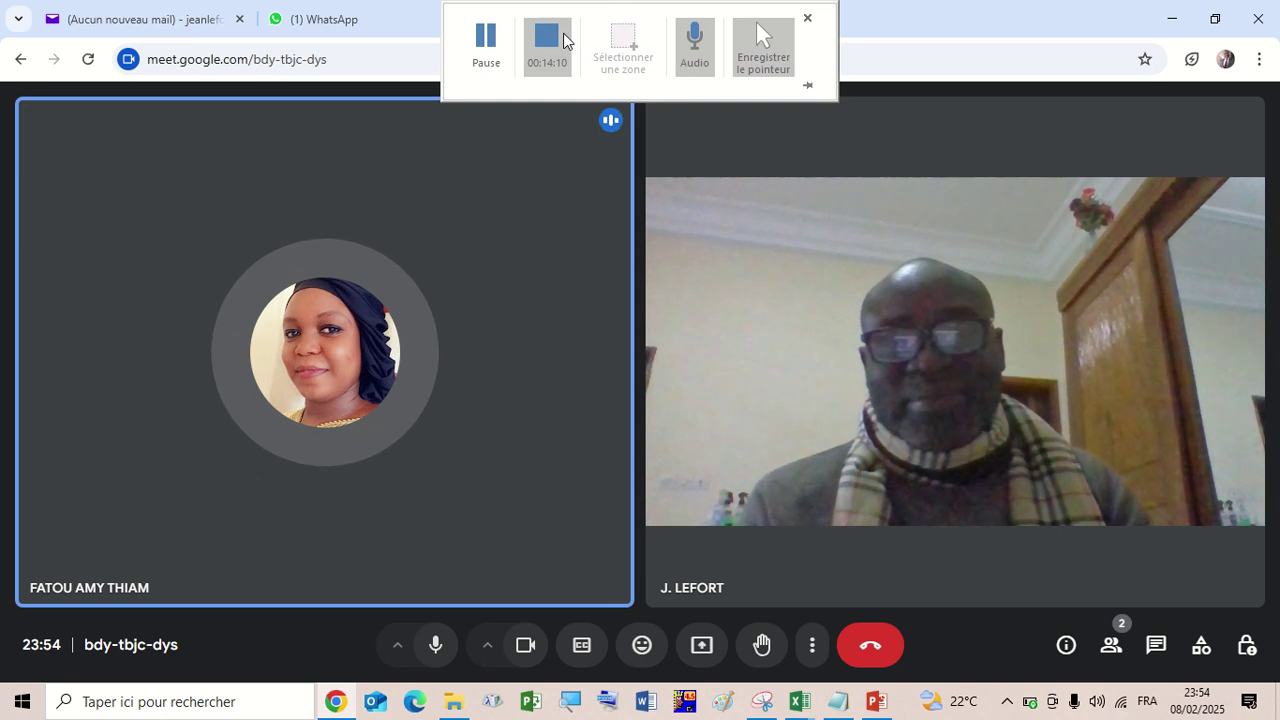